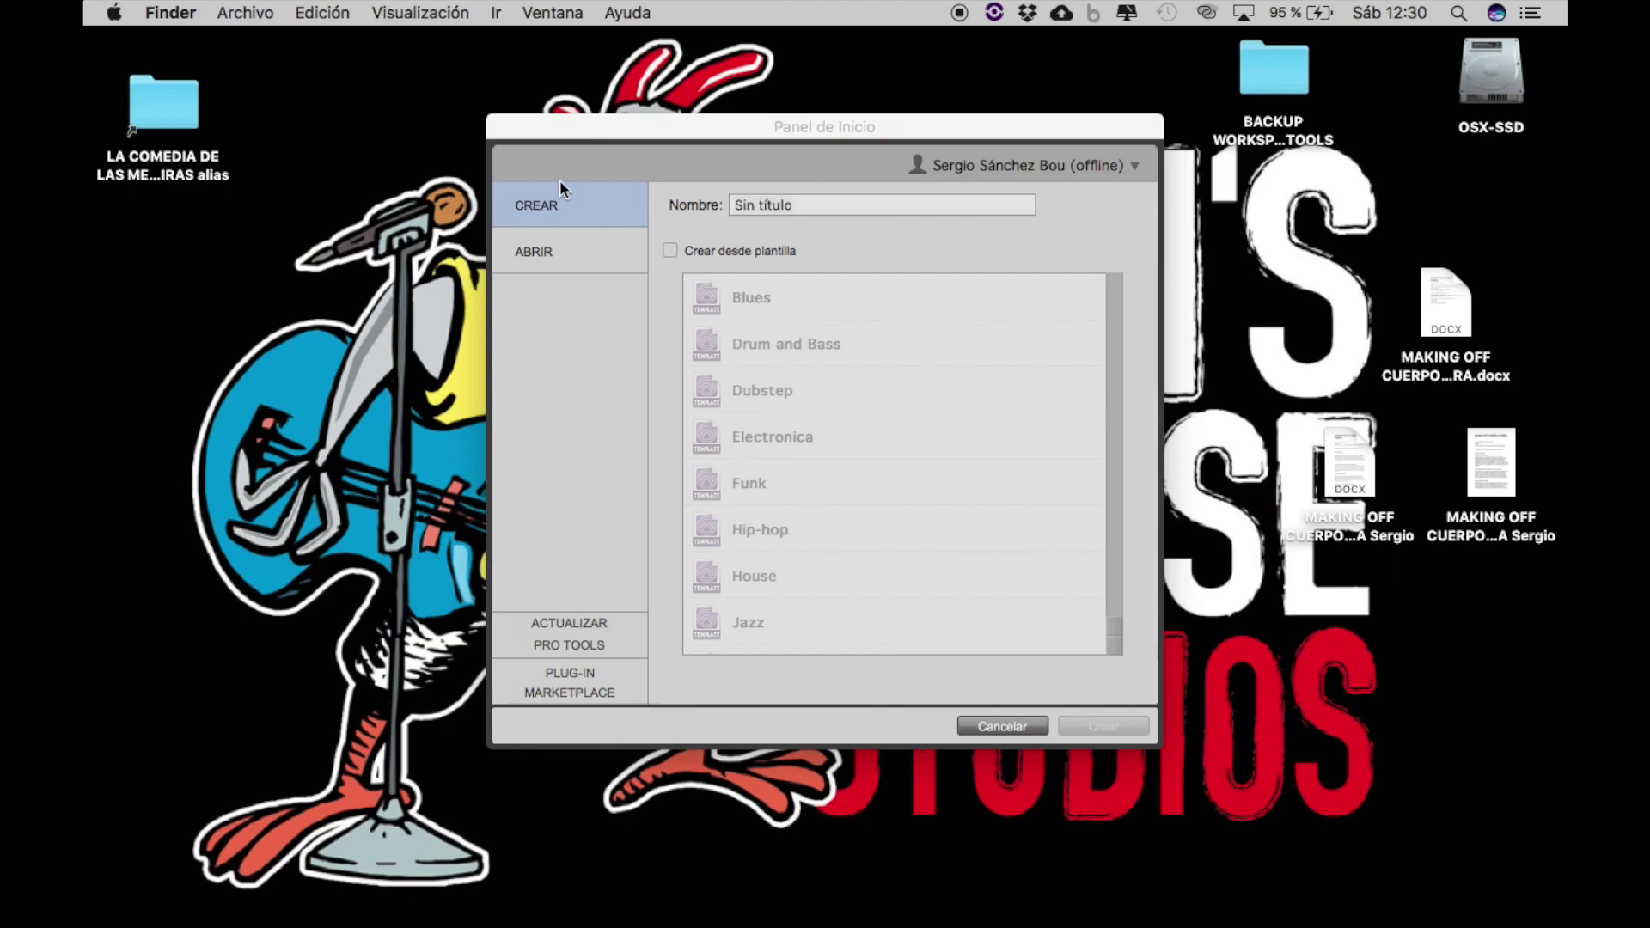
Step: Name the new project TUTORIAL and leave creation from a template off
click(552, 201)
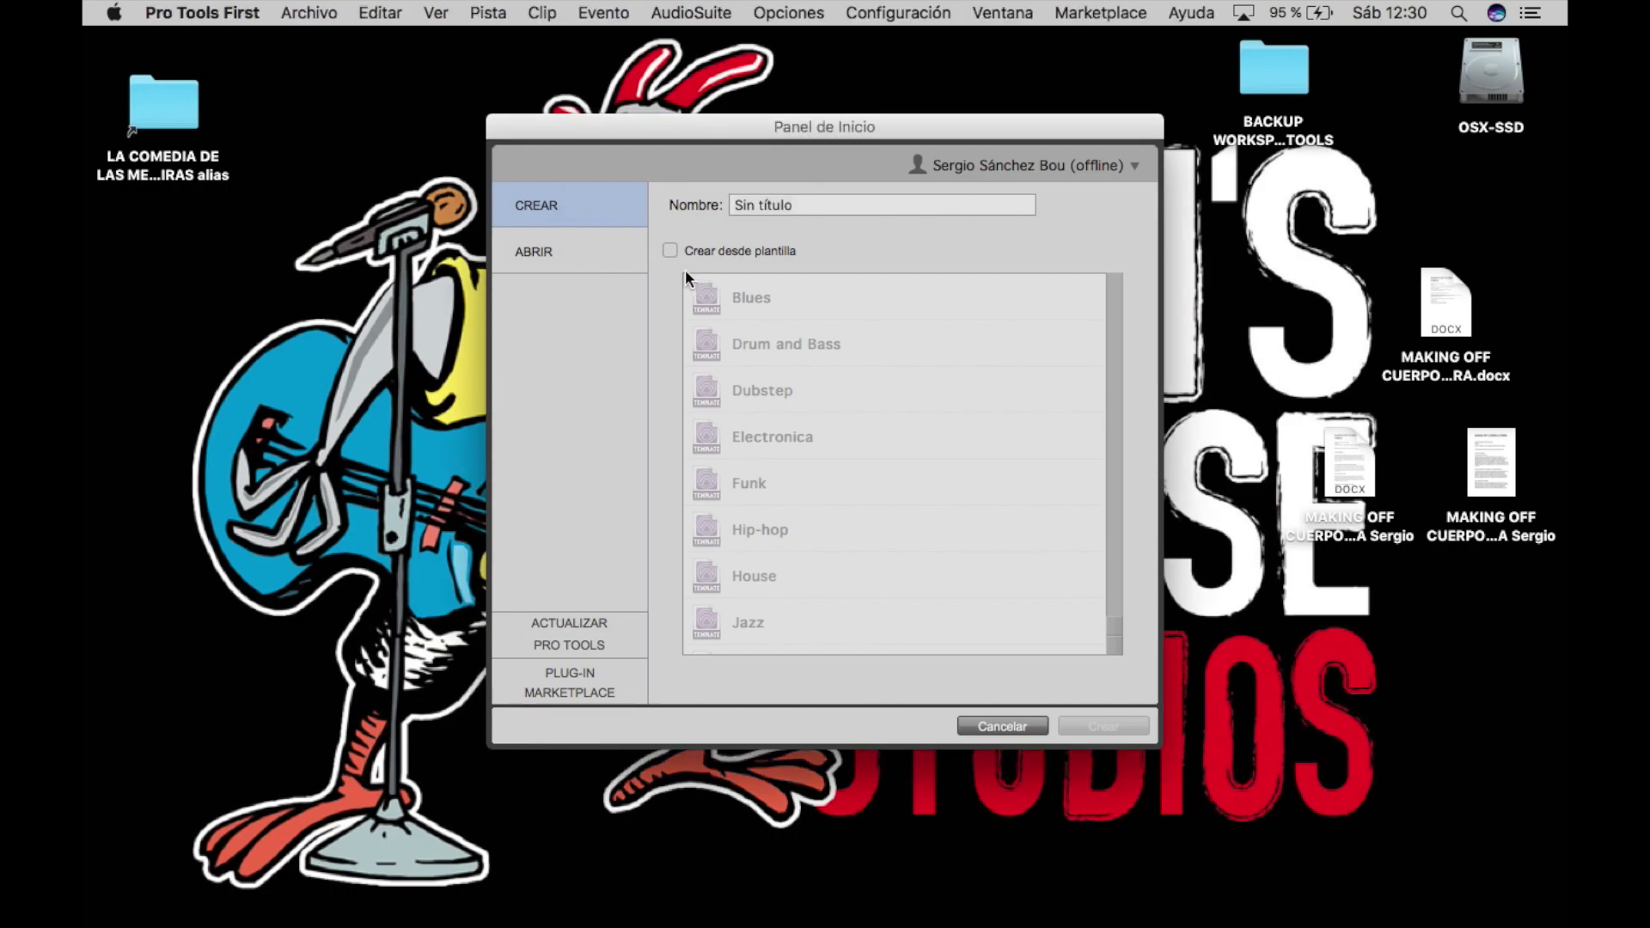
triple_click(795, 204)
text(Tutorial)
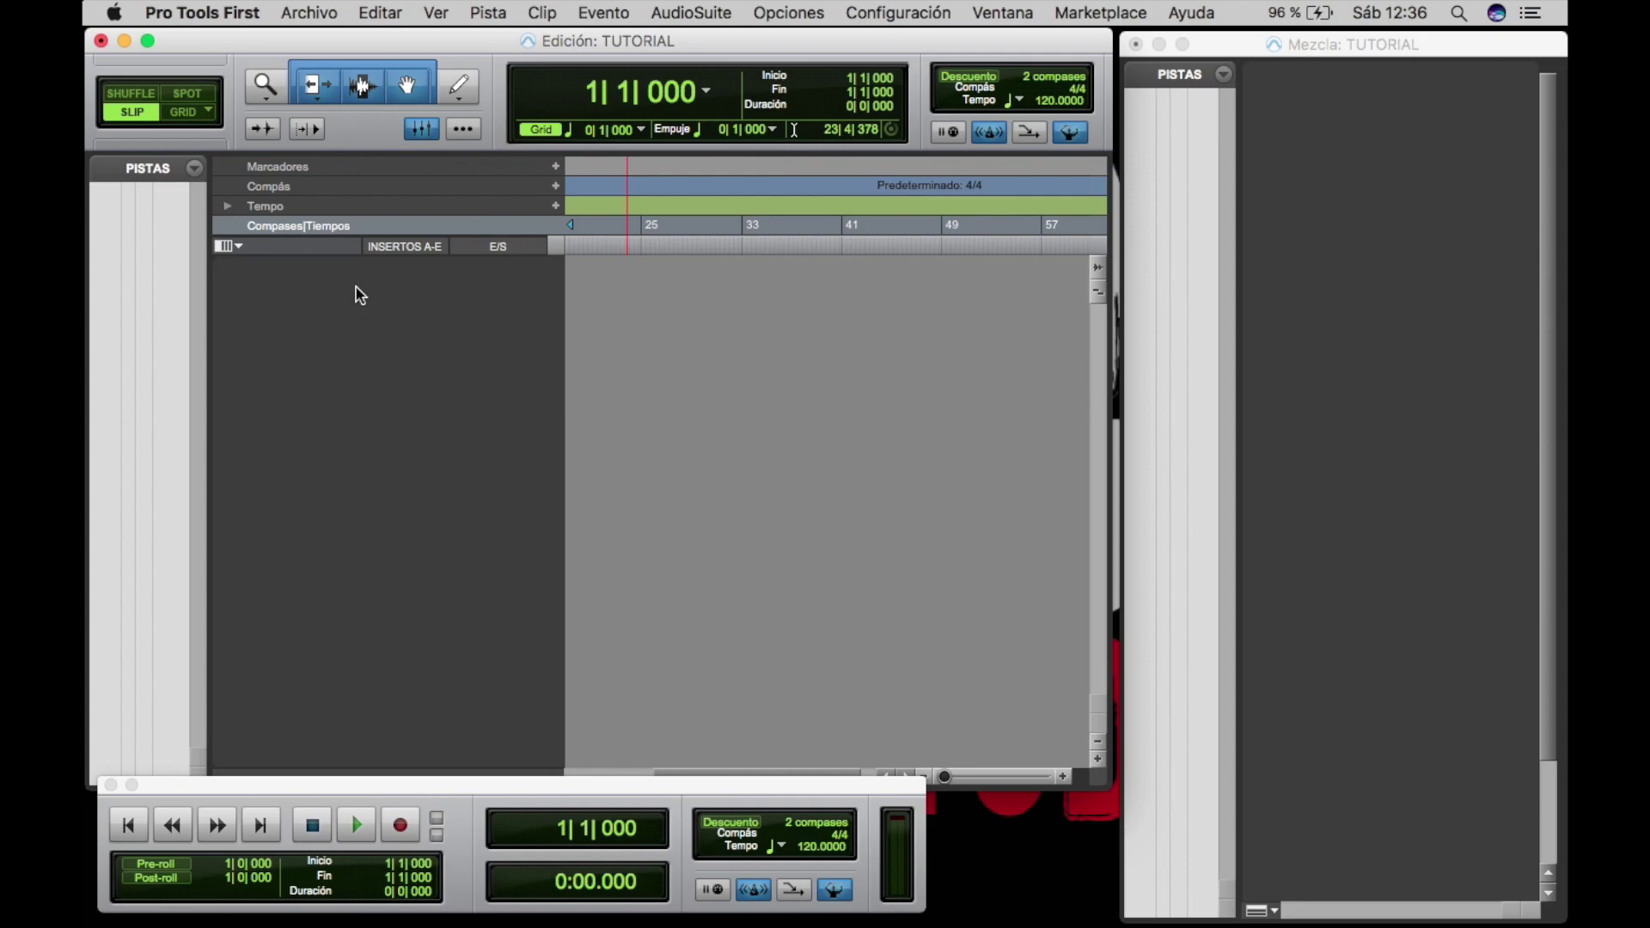
Step: Set up two new mono audio tracks with the timebase in samples (Muestras)
click(483, 15)
click(491, 41)
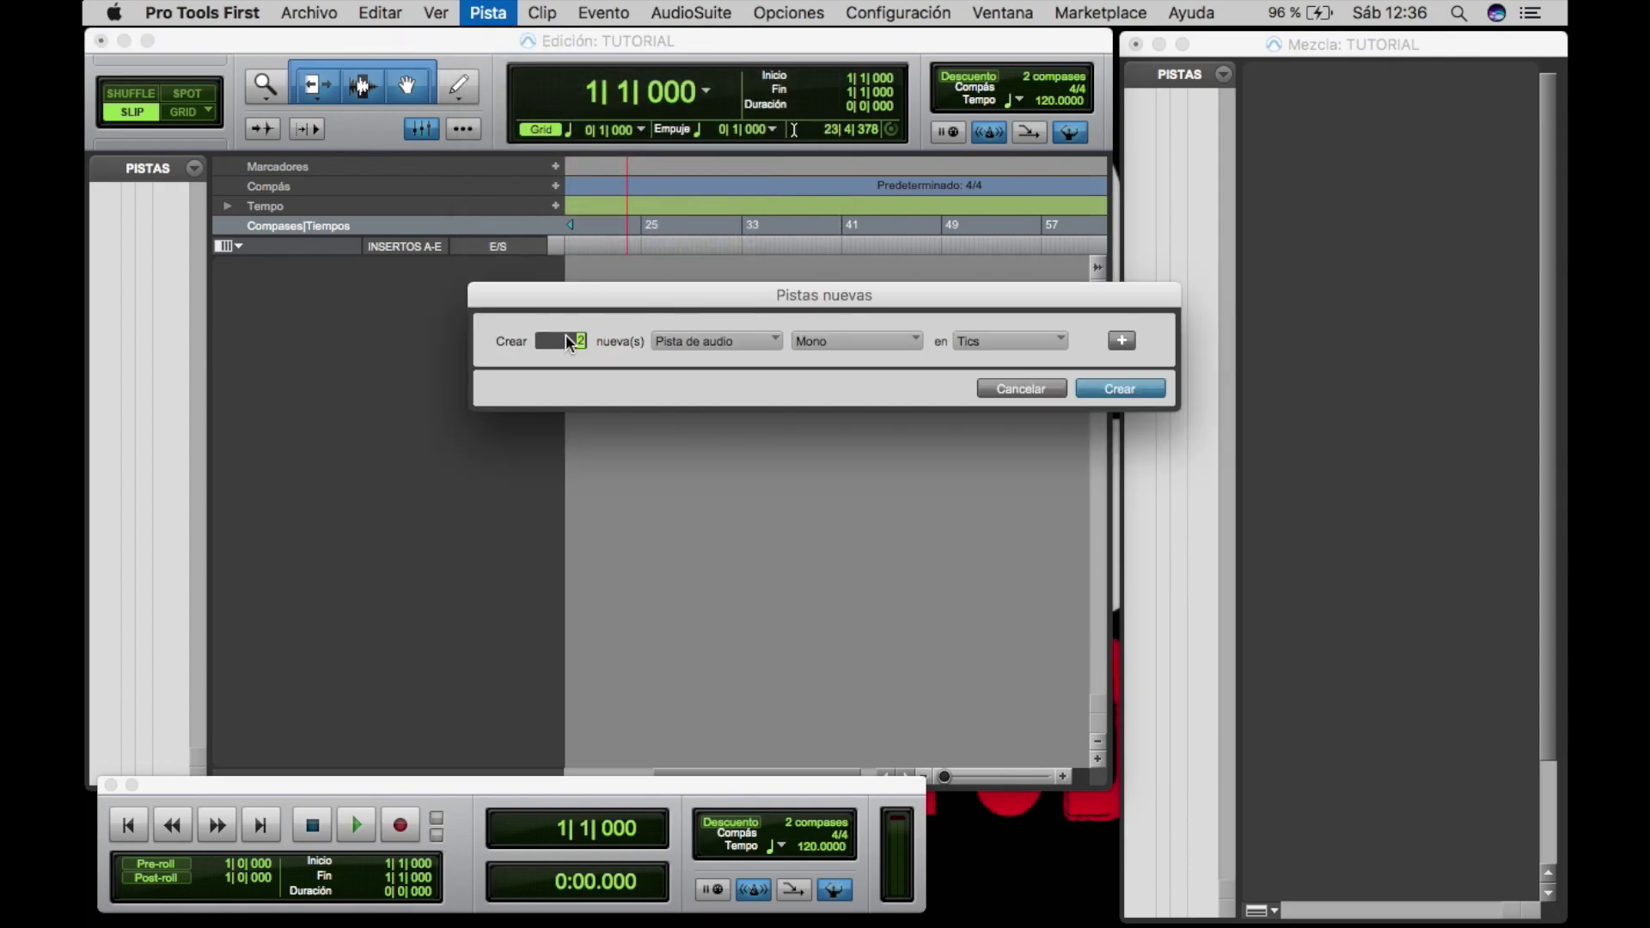
click(1002, 343)
click(1008, 322)
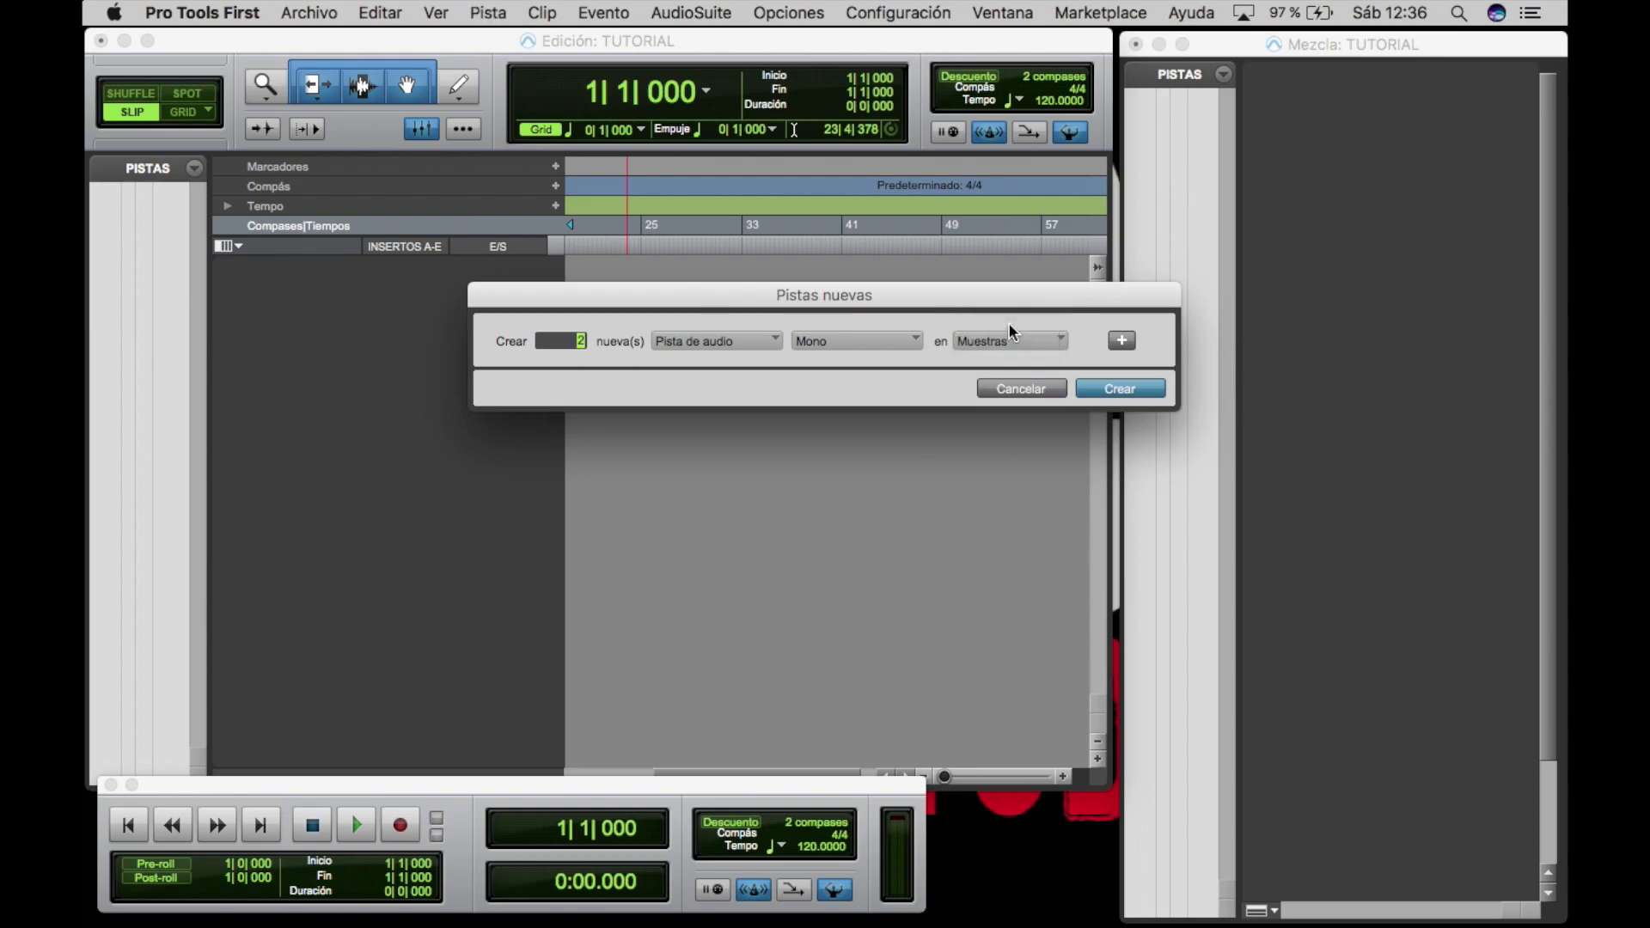
Step: Add one stereo Master Fader in samples (Muestras) to the new-track request and create all the tracks
click(1122, 340)
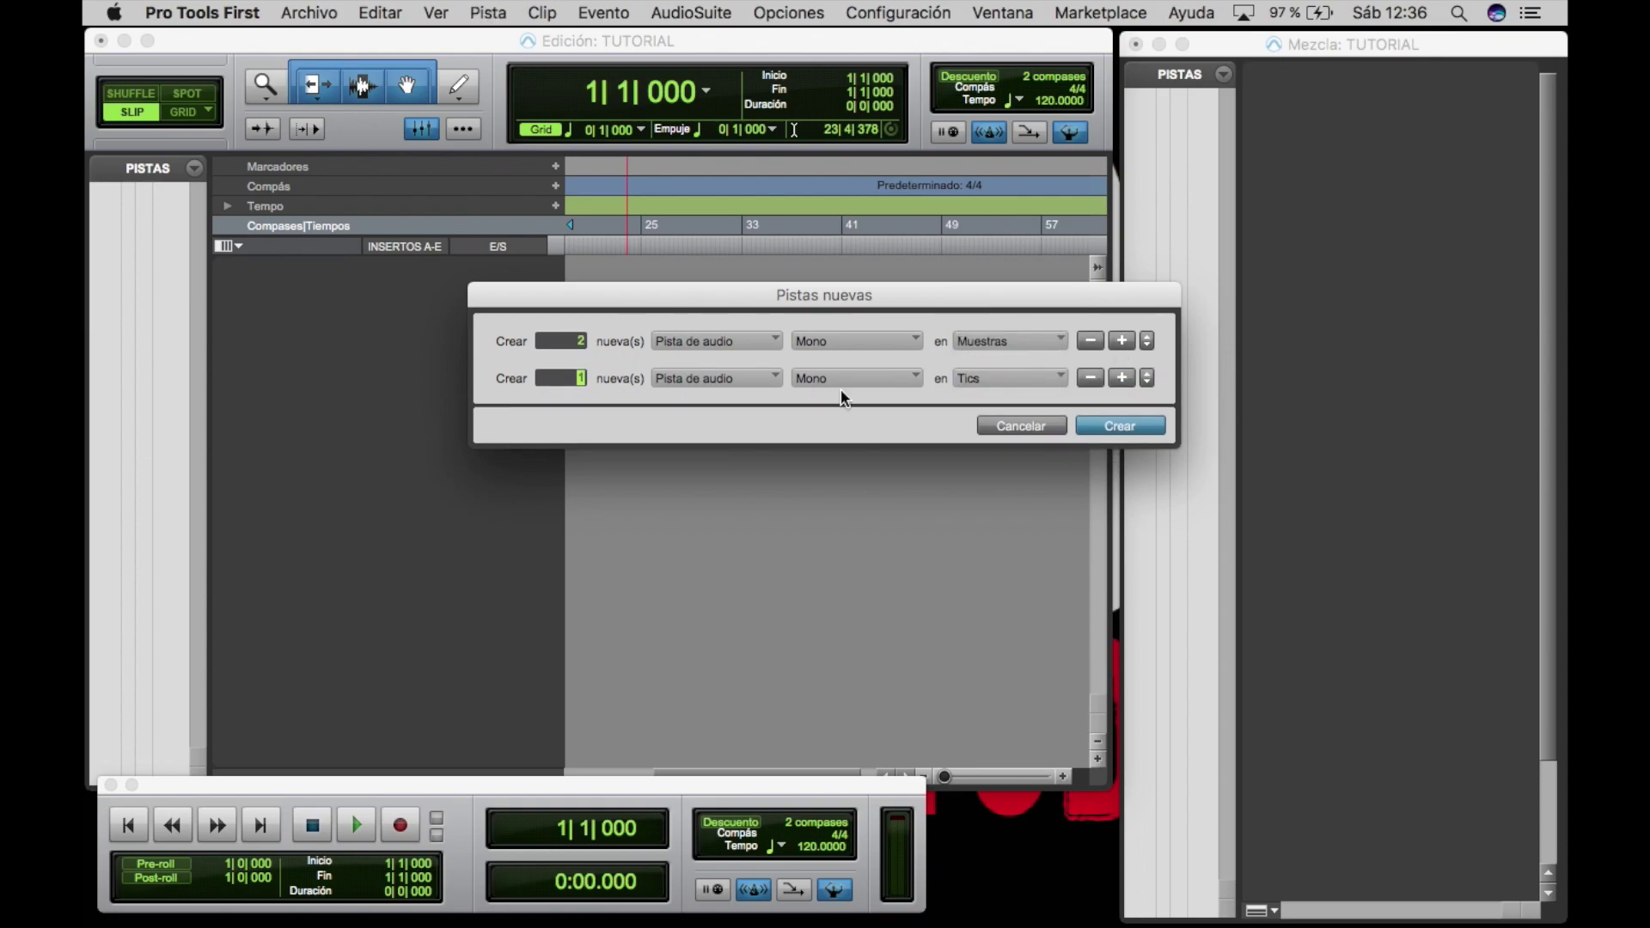
click(756, 380)
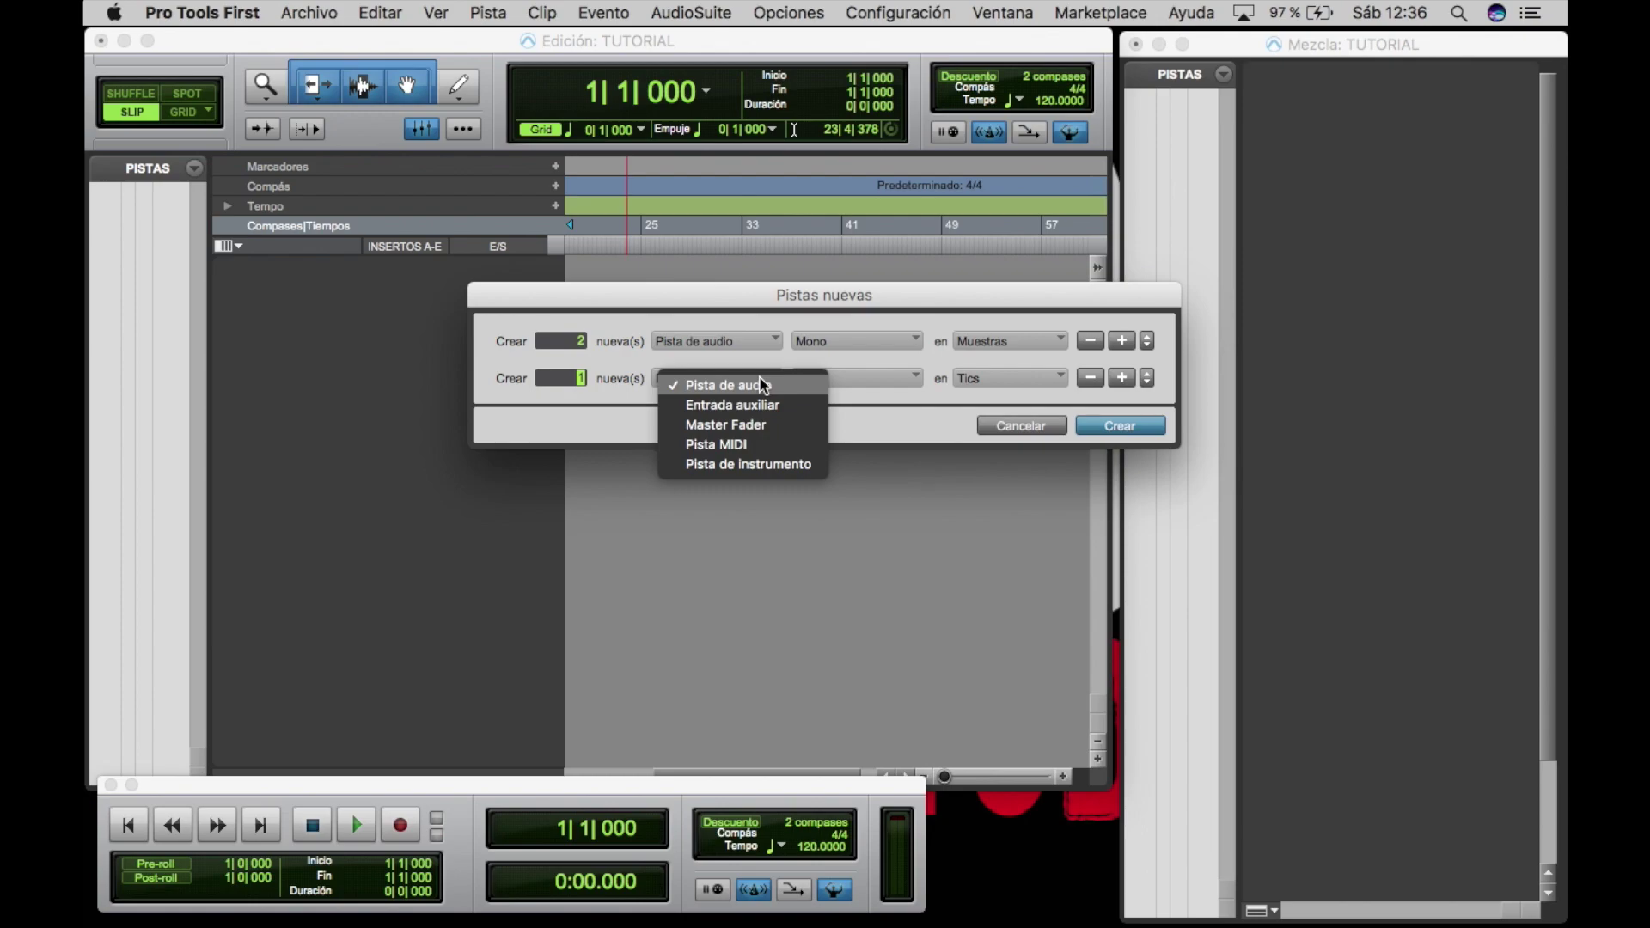
click(762, 426)
click(825, 379)
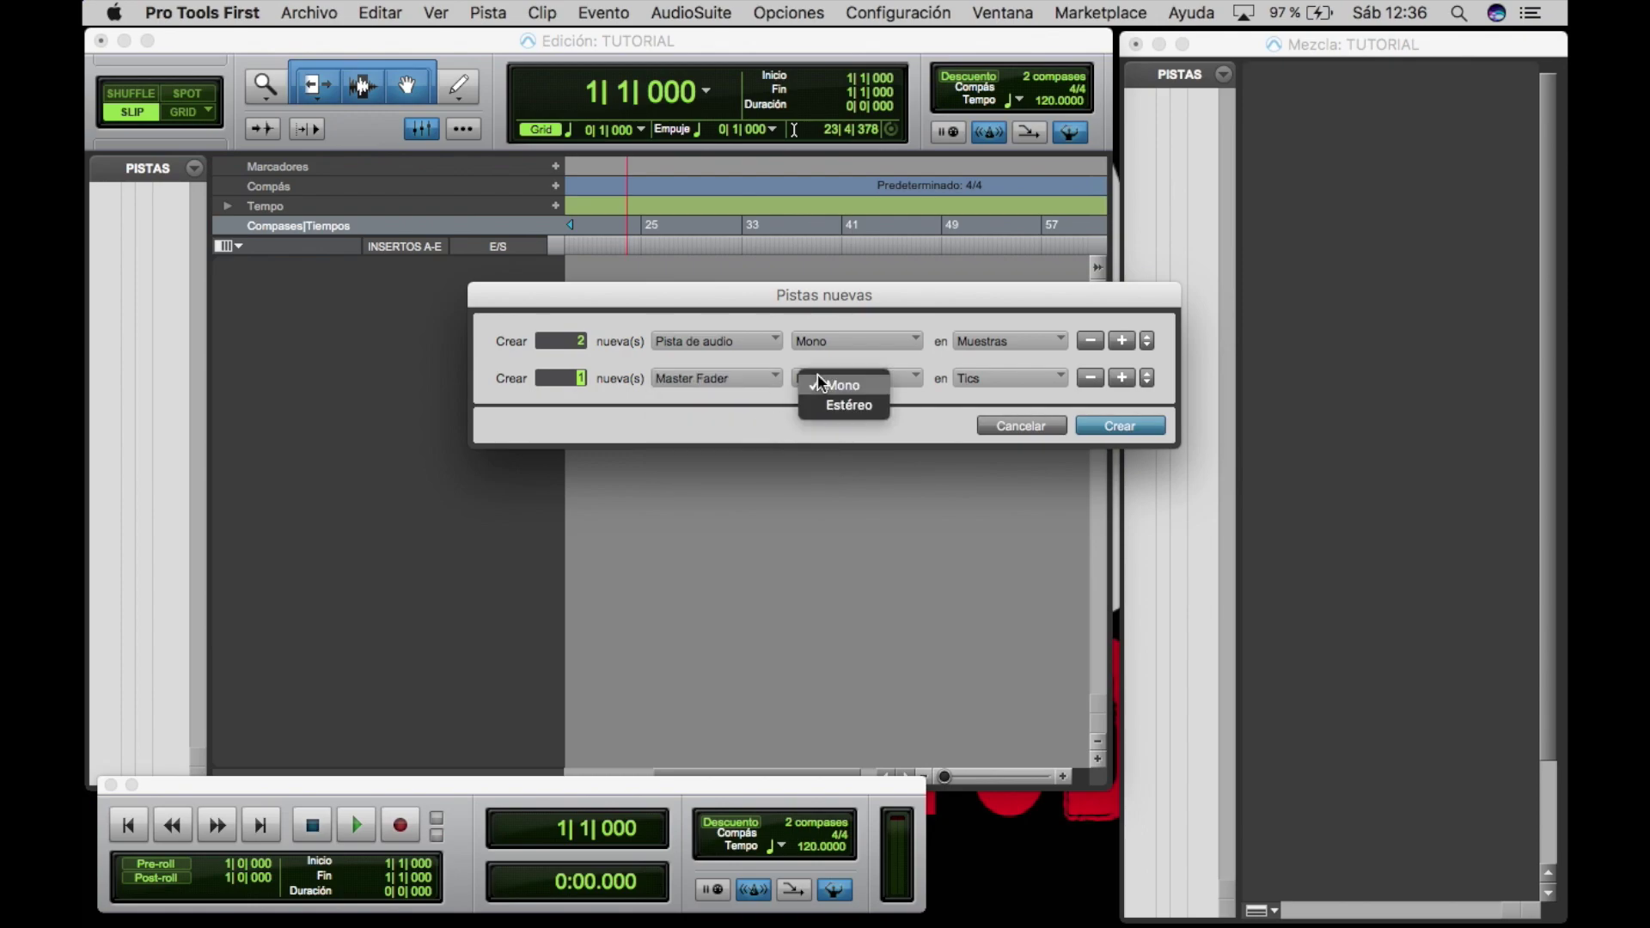
click(829, 409)
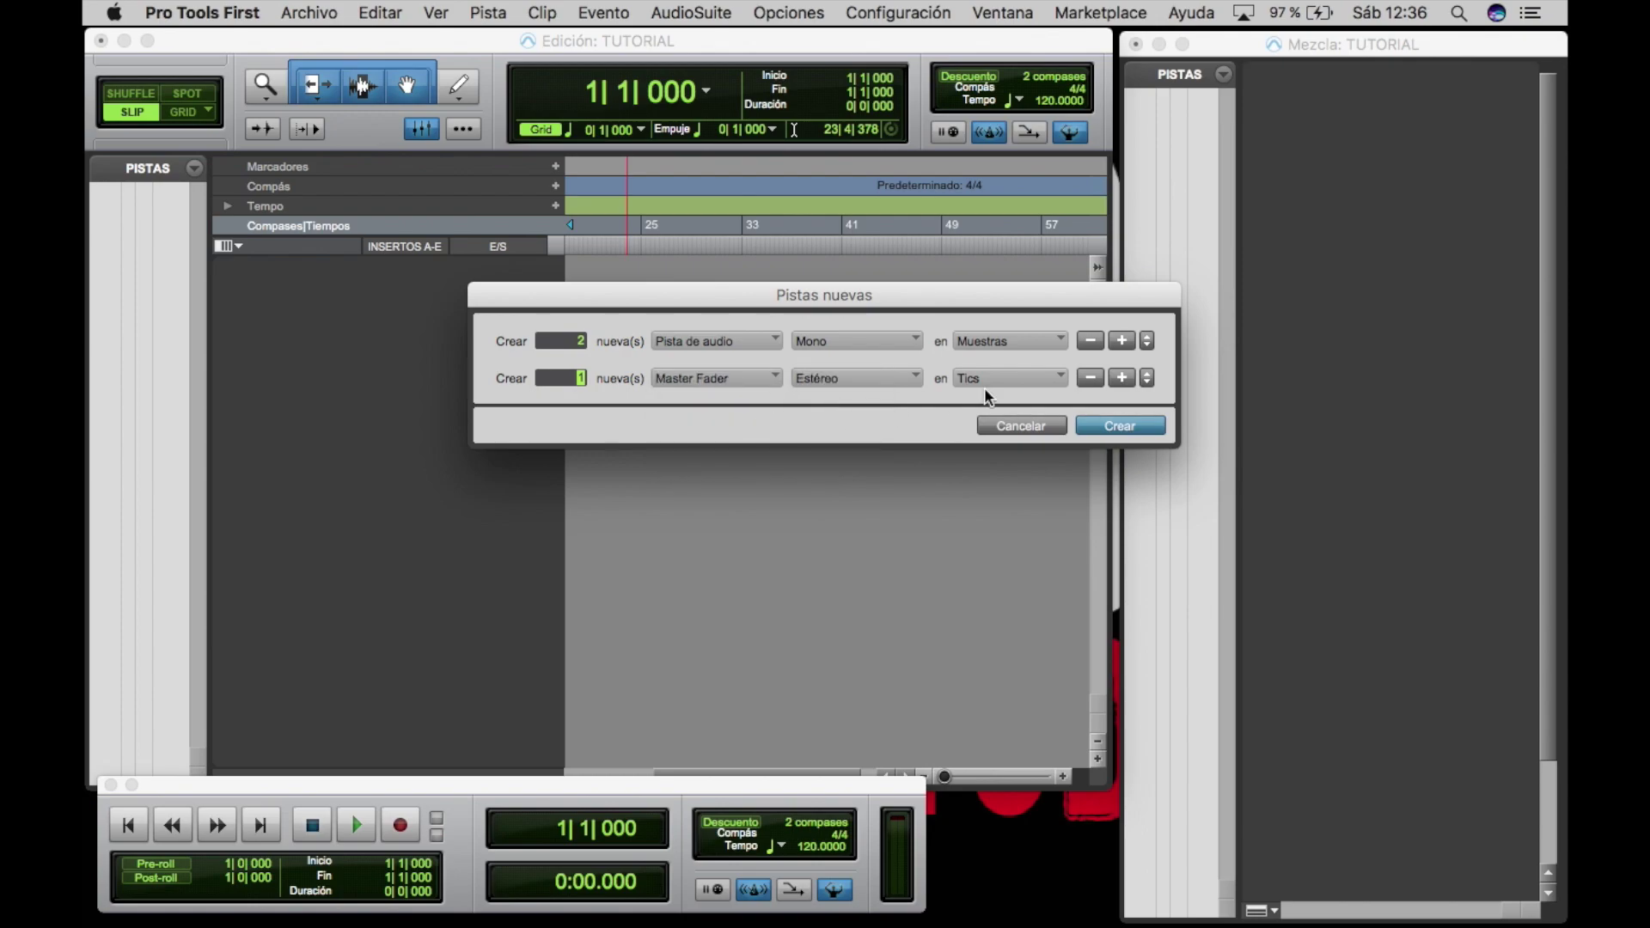
click(1015, 378)
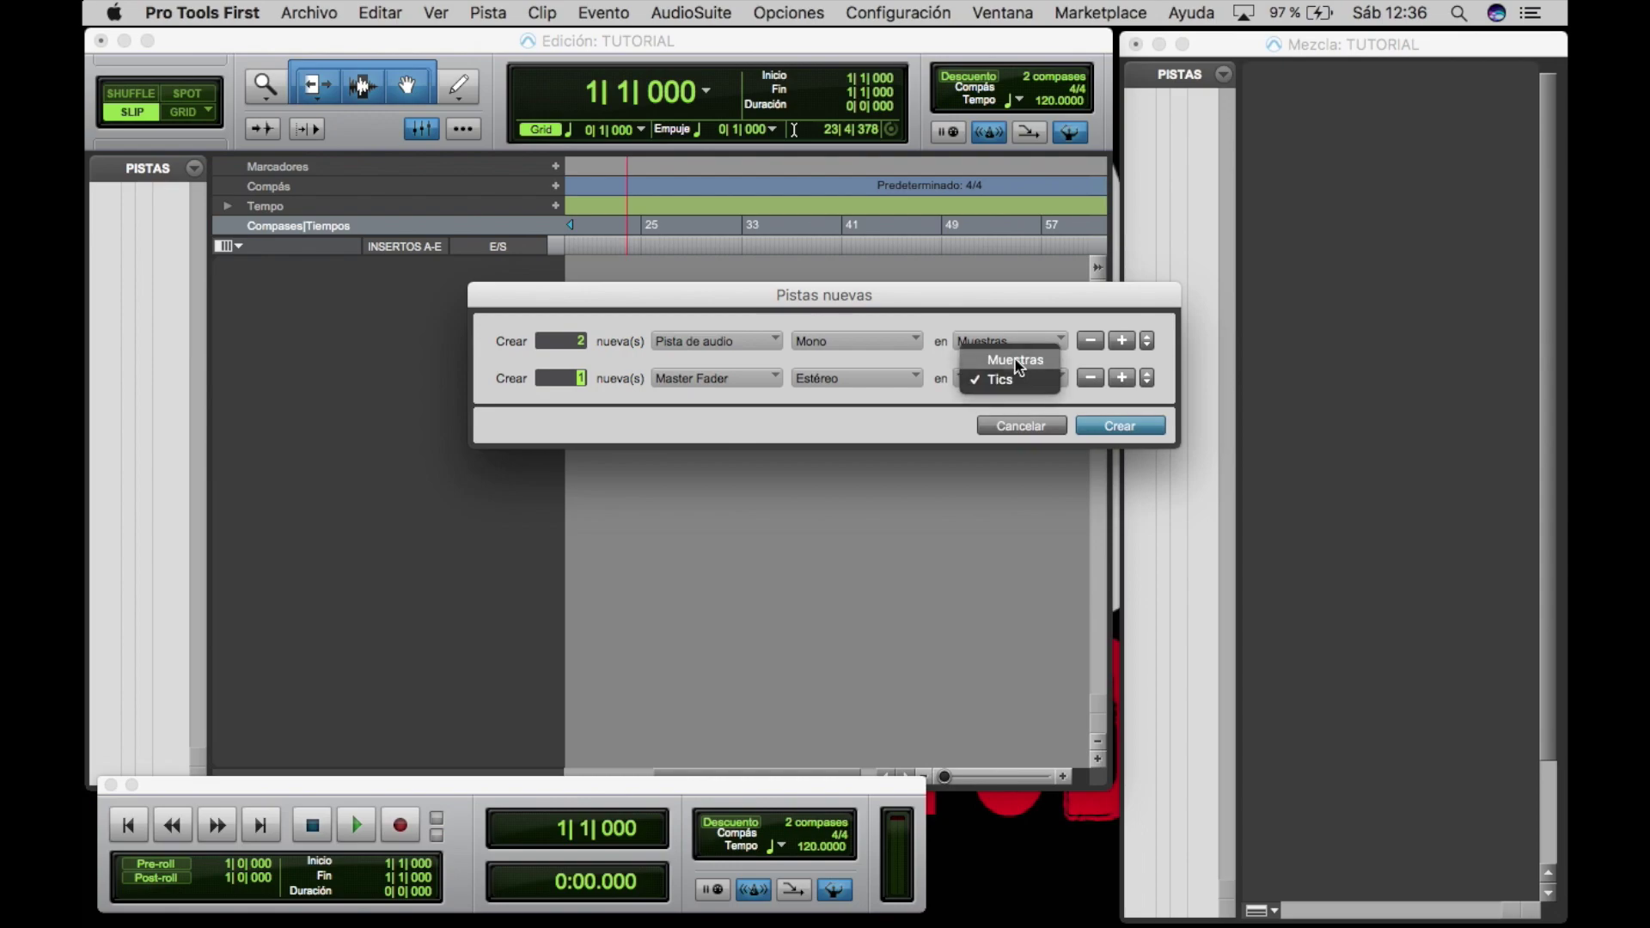
click(1004, 359)
click(1107, 430)
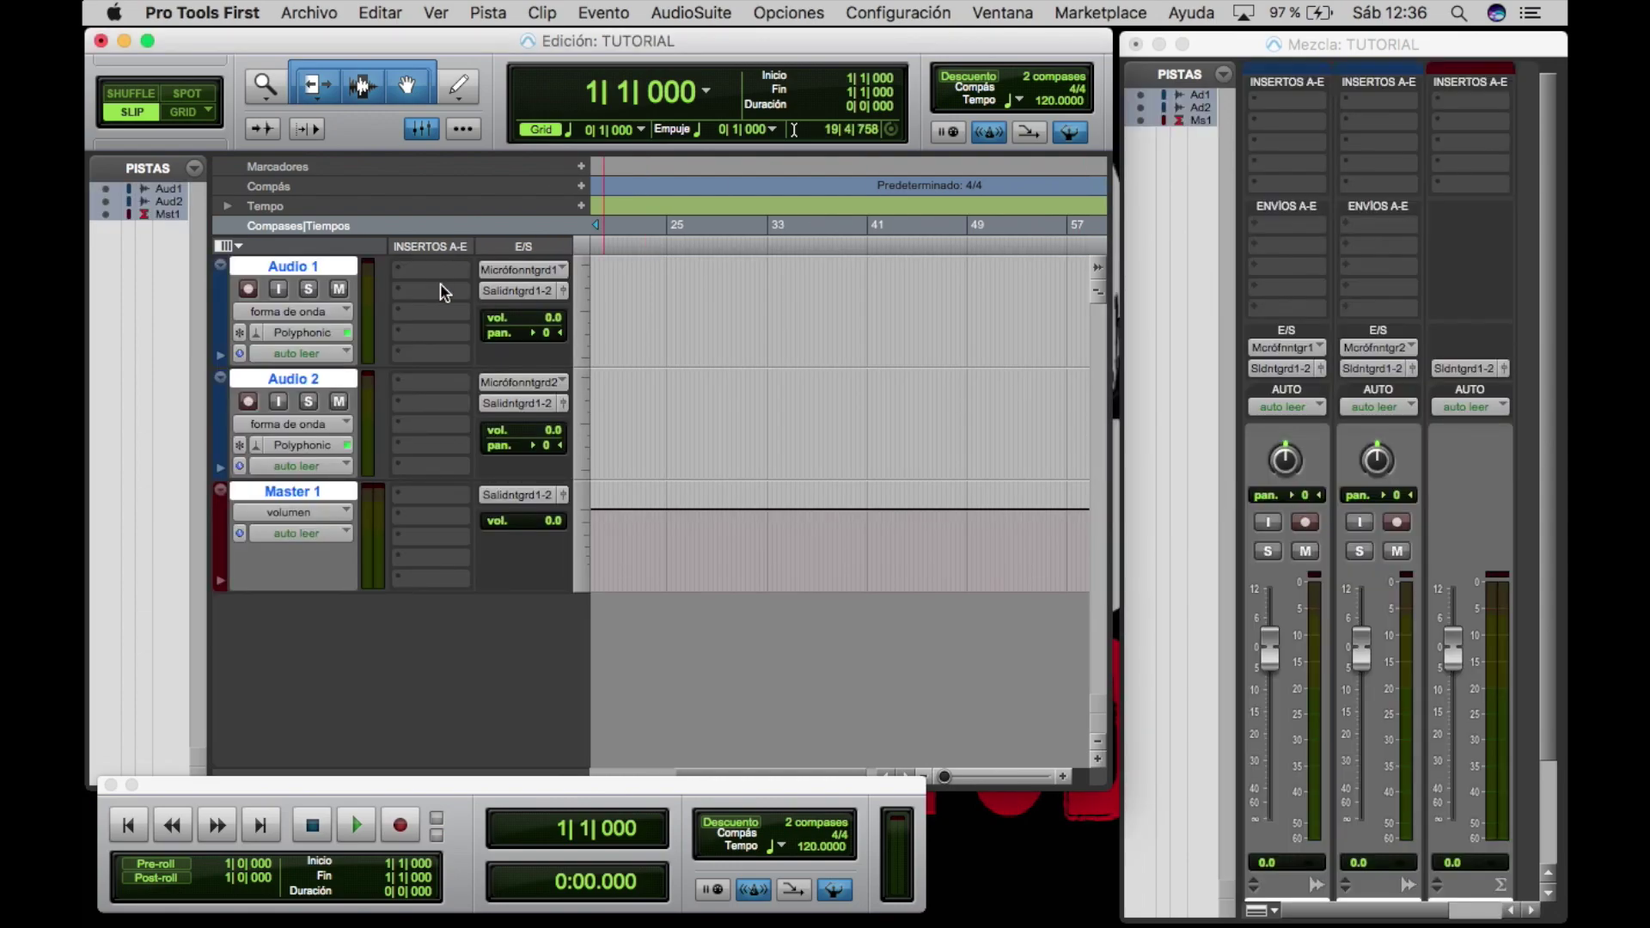
Step: Rename the first audio track as GUITARRA and the second as VOZ
double_click(301, 273)
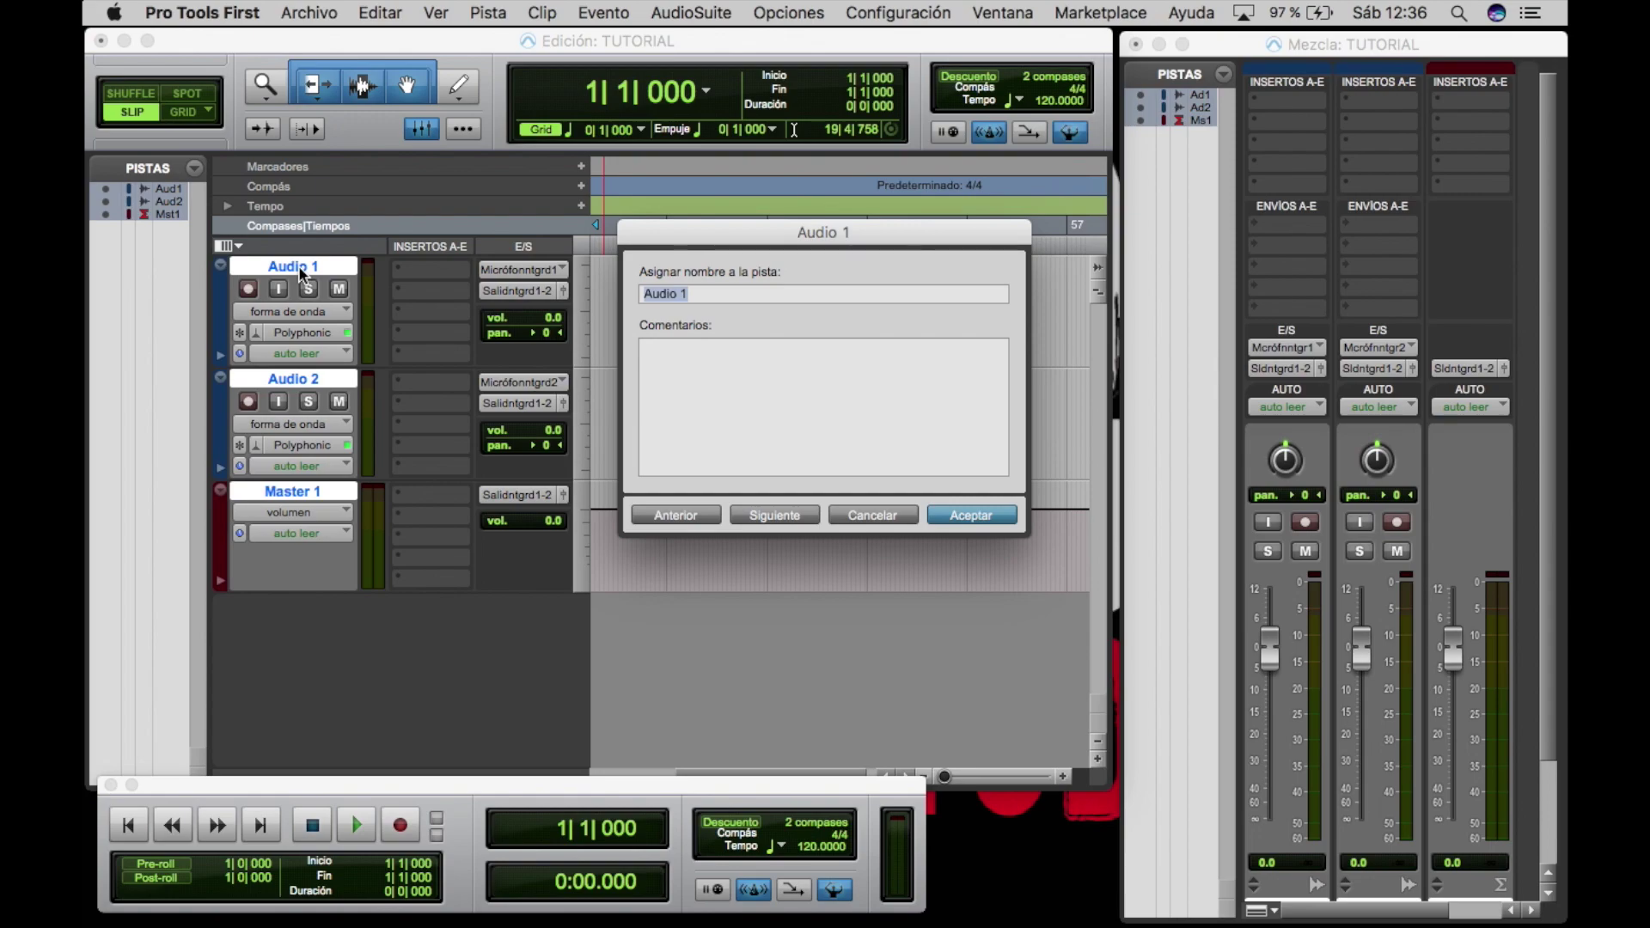
text(GUITARRA)
key(super+Right)
text(VOZ)
key(Return)
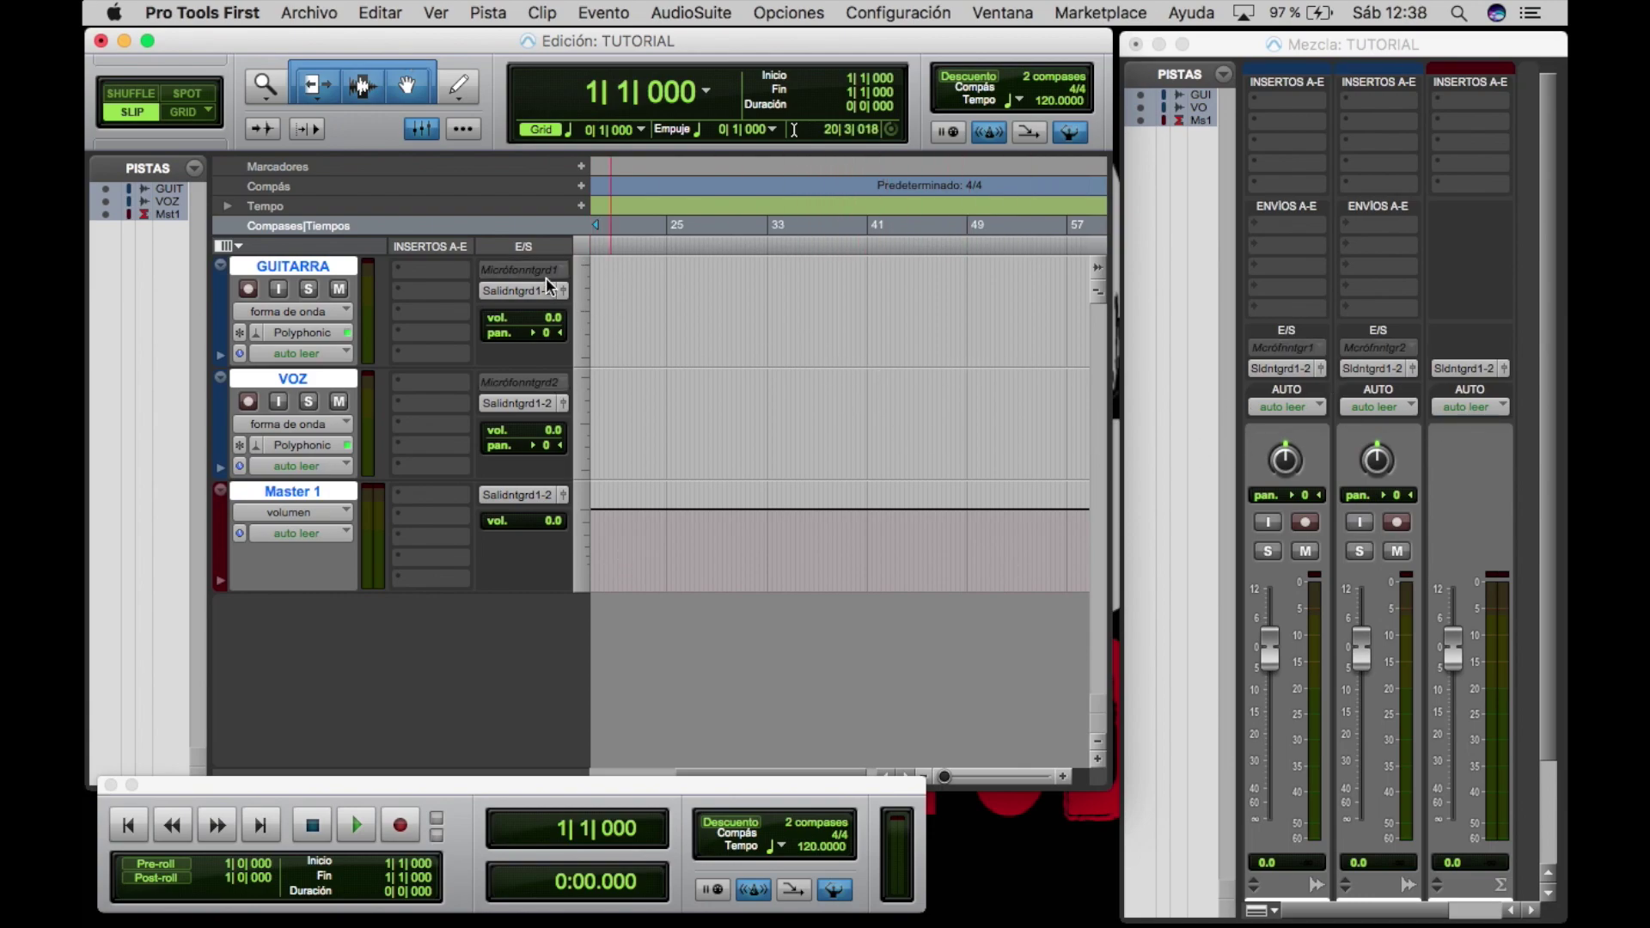
Step: Check the playback engine device and default output settings, and accept them
click(912, 17)
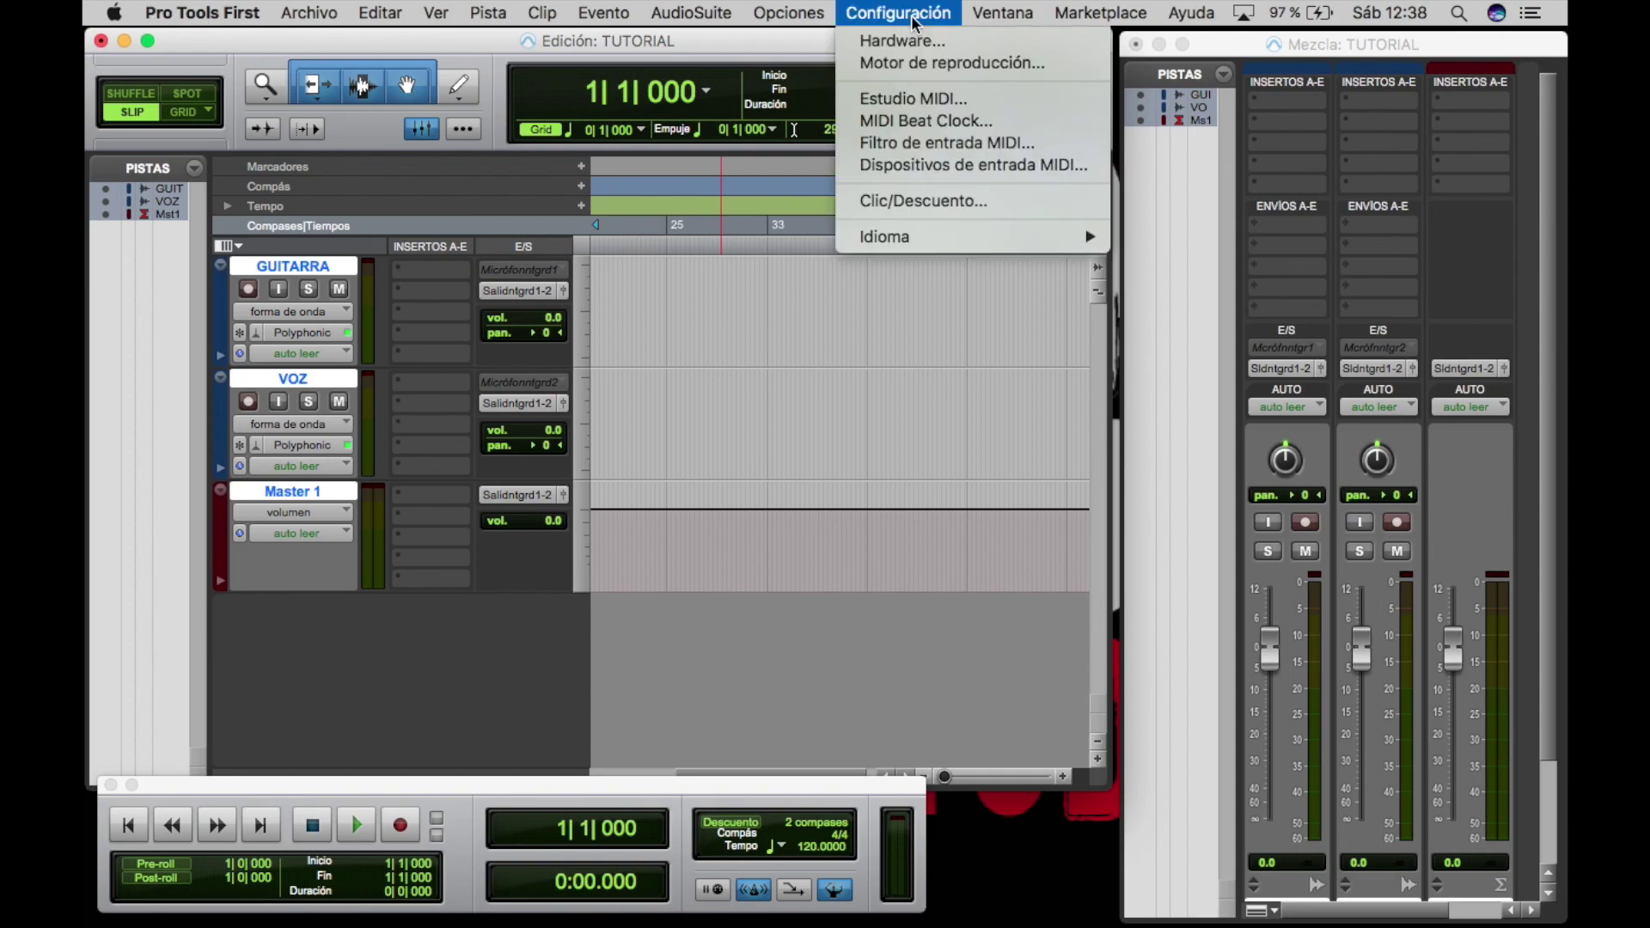
click(904, 63)
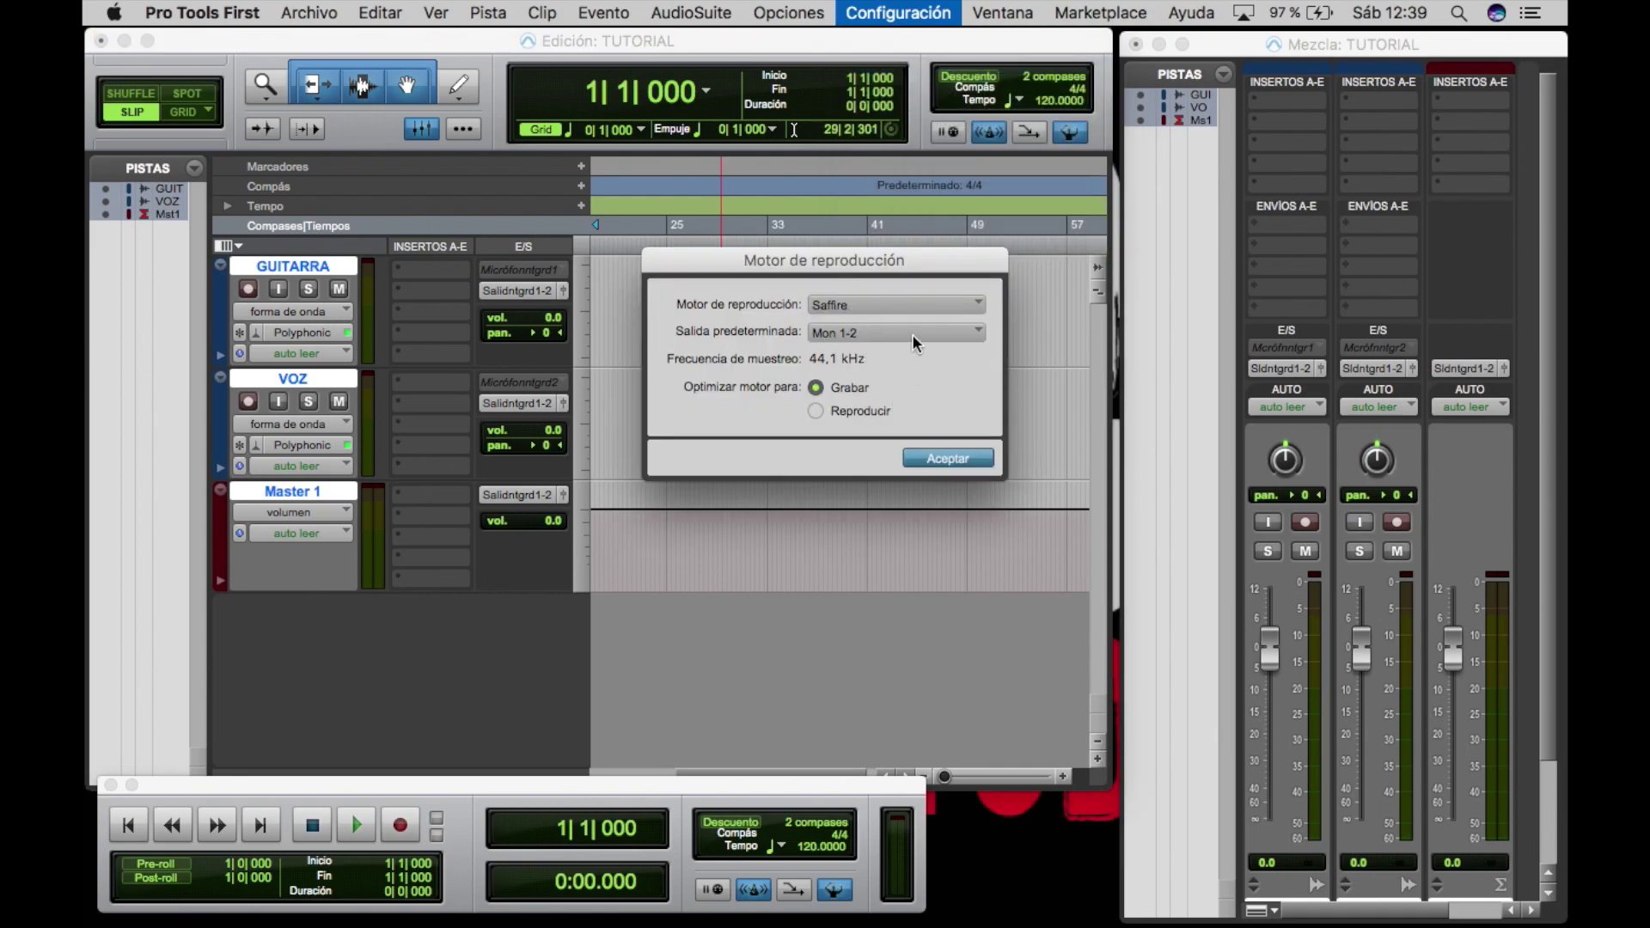
click(949, 457)
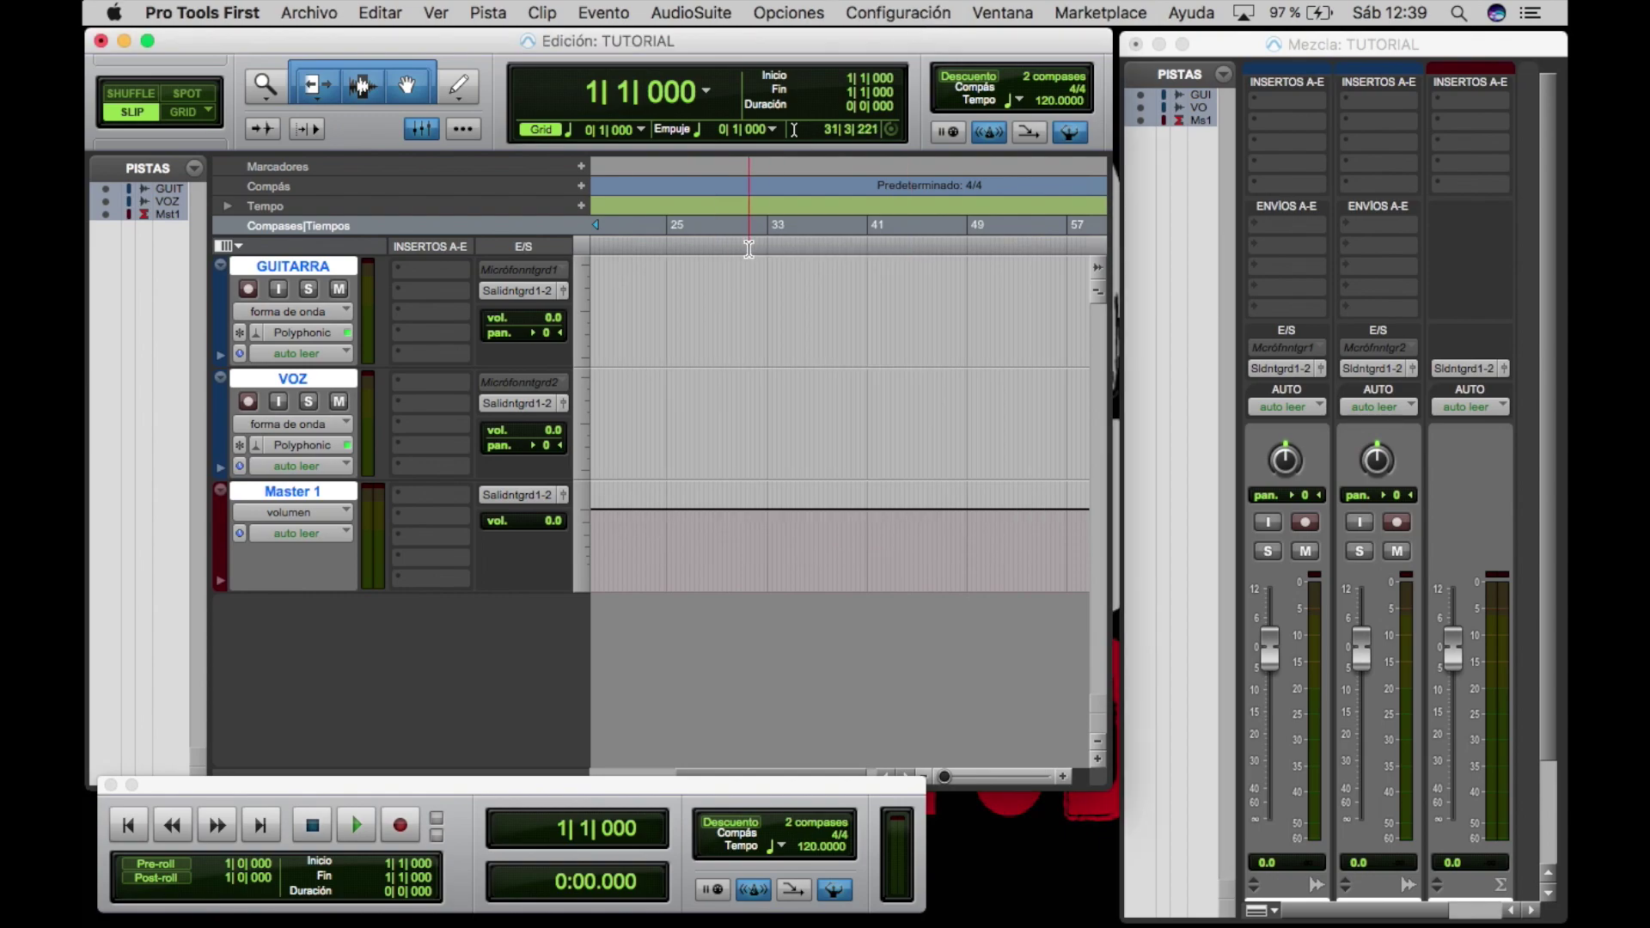
Step: Assign interface input IP 1 (Mono) to the GUITARRA track and IP 2 (Mono) to the VOZ track
click(544, 271)
mouse_move(554, 318)
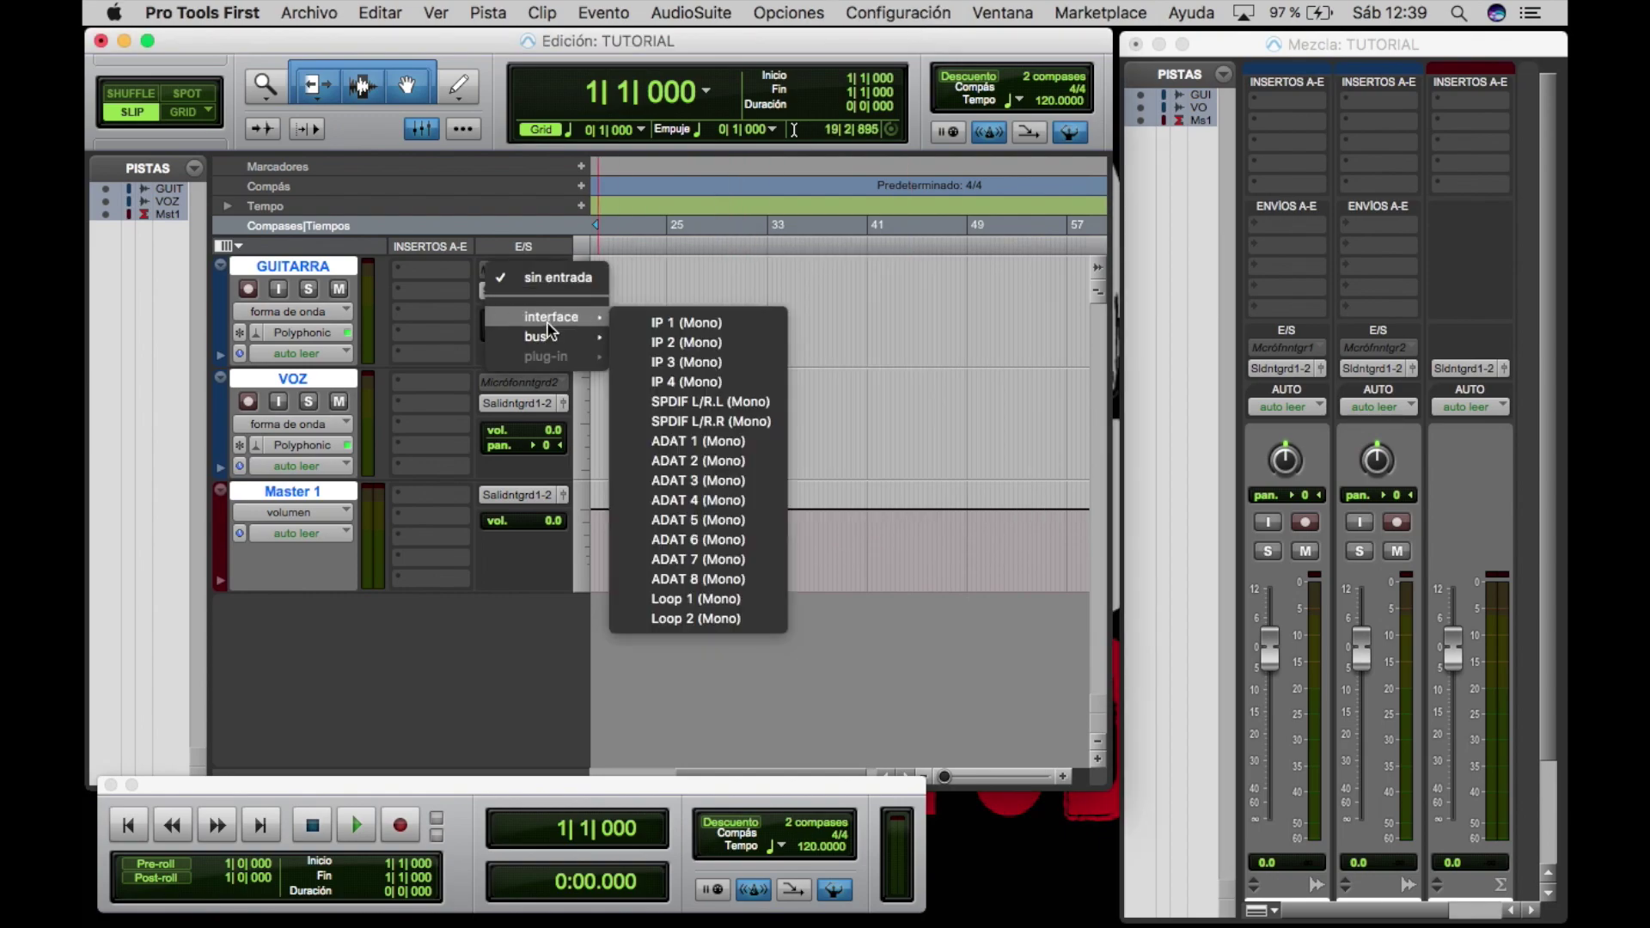
click(653, 324)
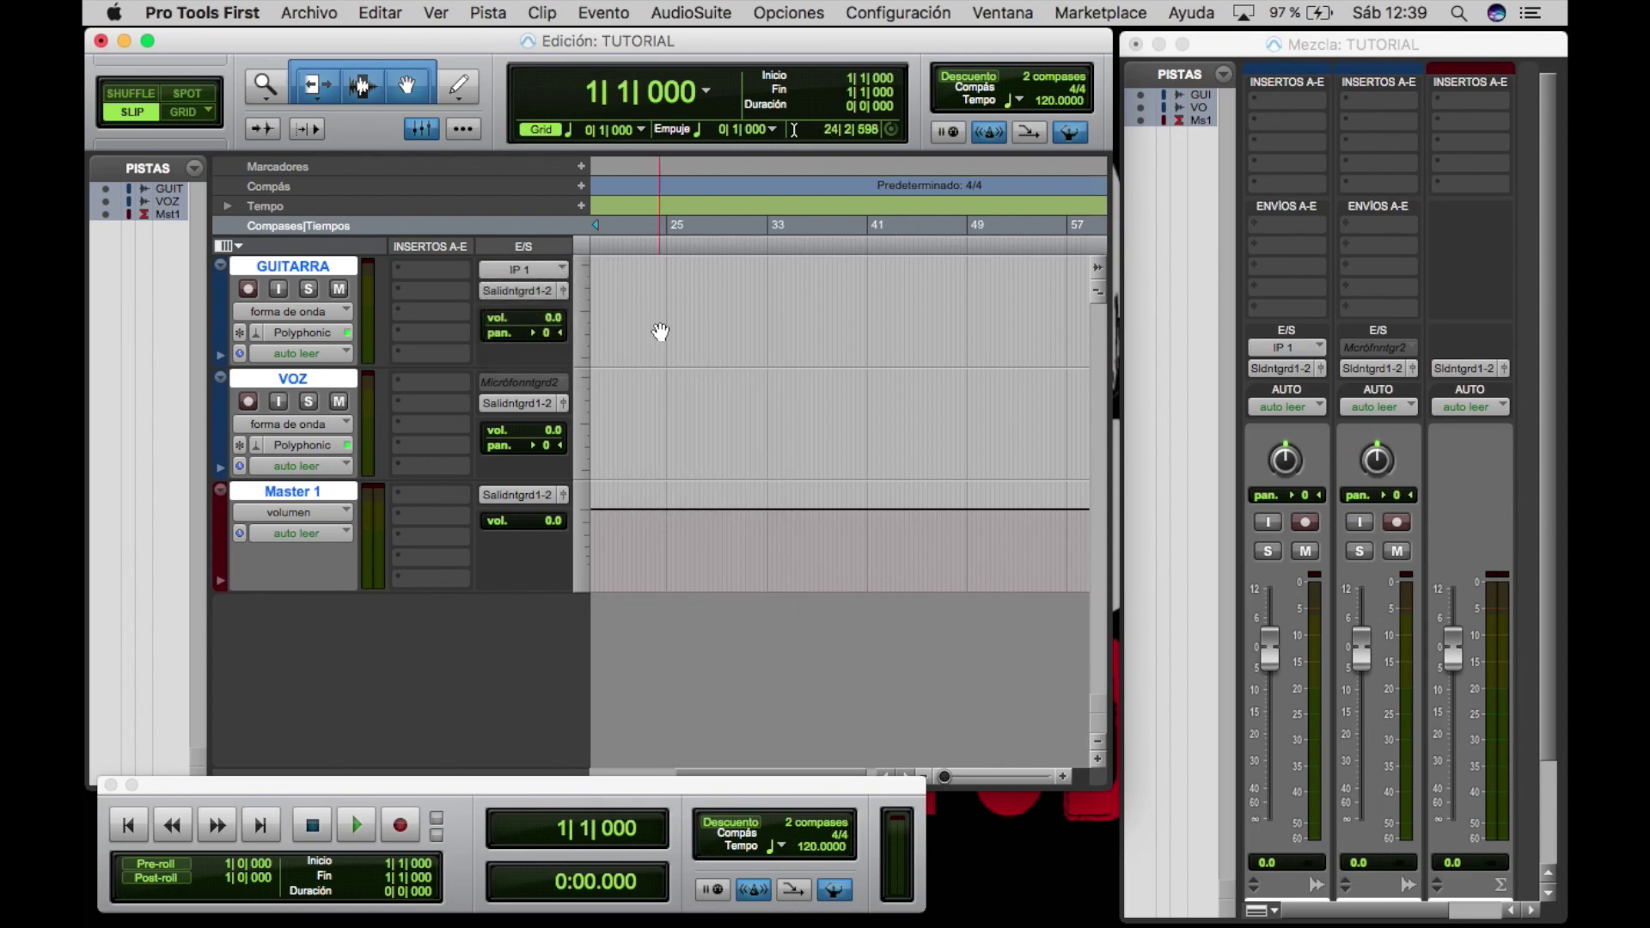
click(527, 384)
mouse_move(545, 428)
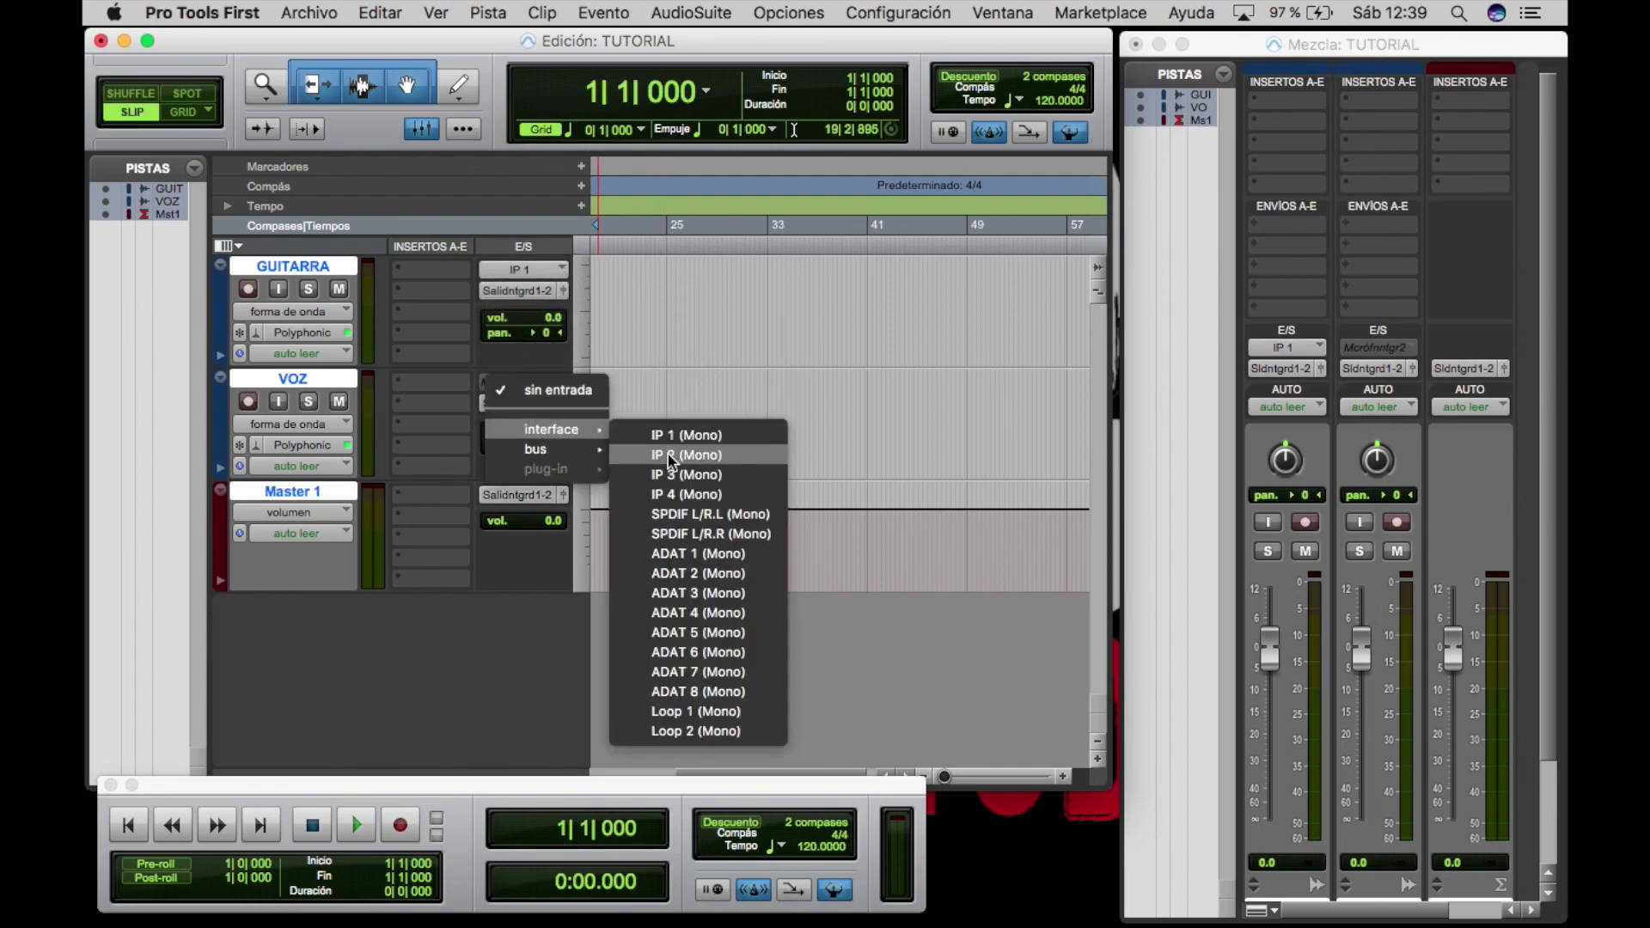
click(669, 456)
Step: Route the outputs of GUITARRA, VOZ and Master 1 to Mon 1-2 (Estéreo)
click(533, 301)
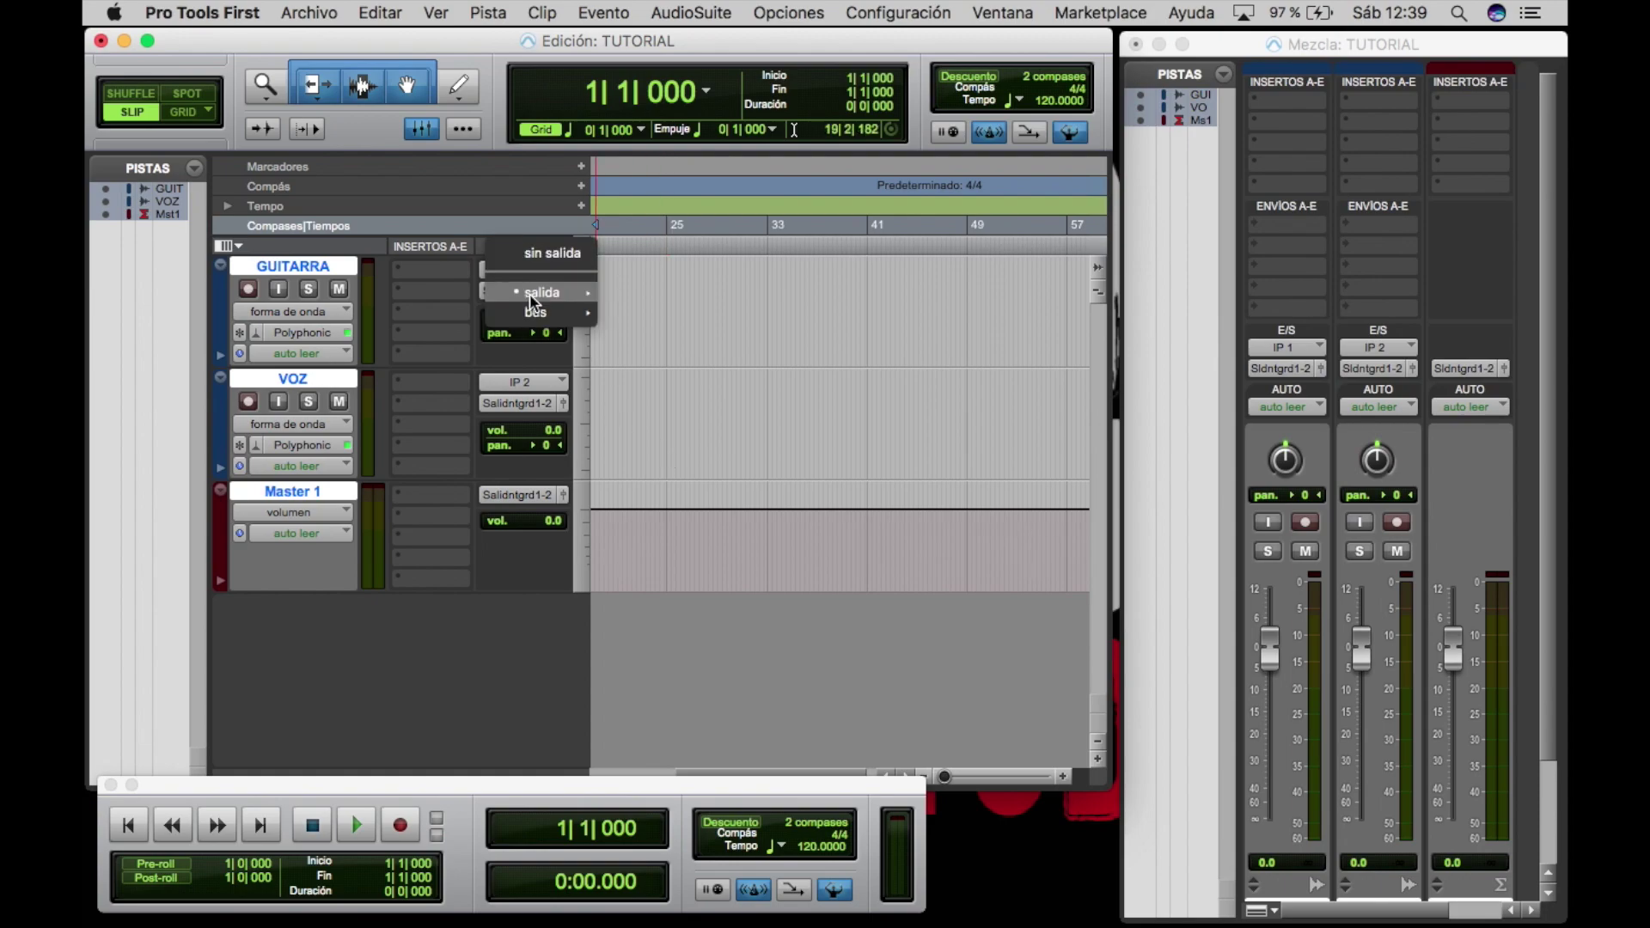
mouse_move(529, 292)
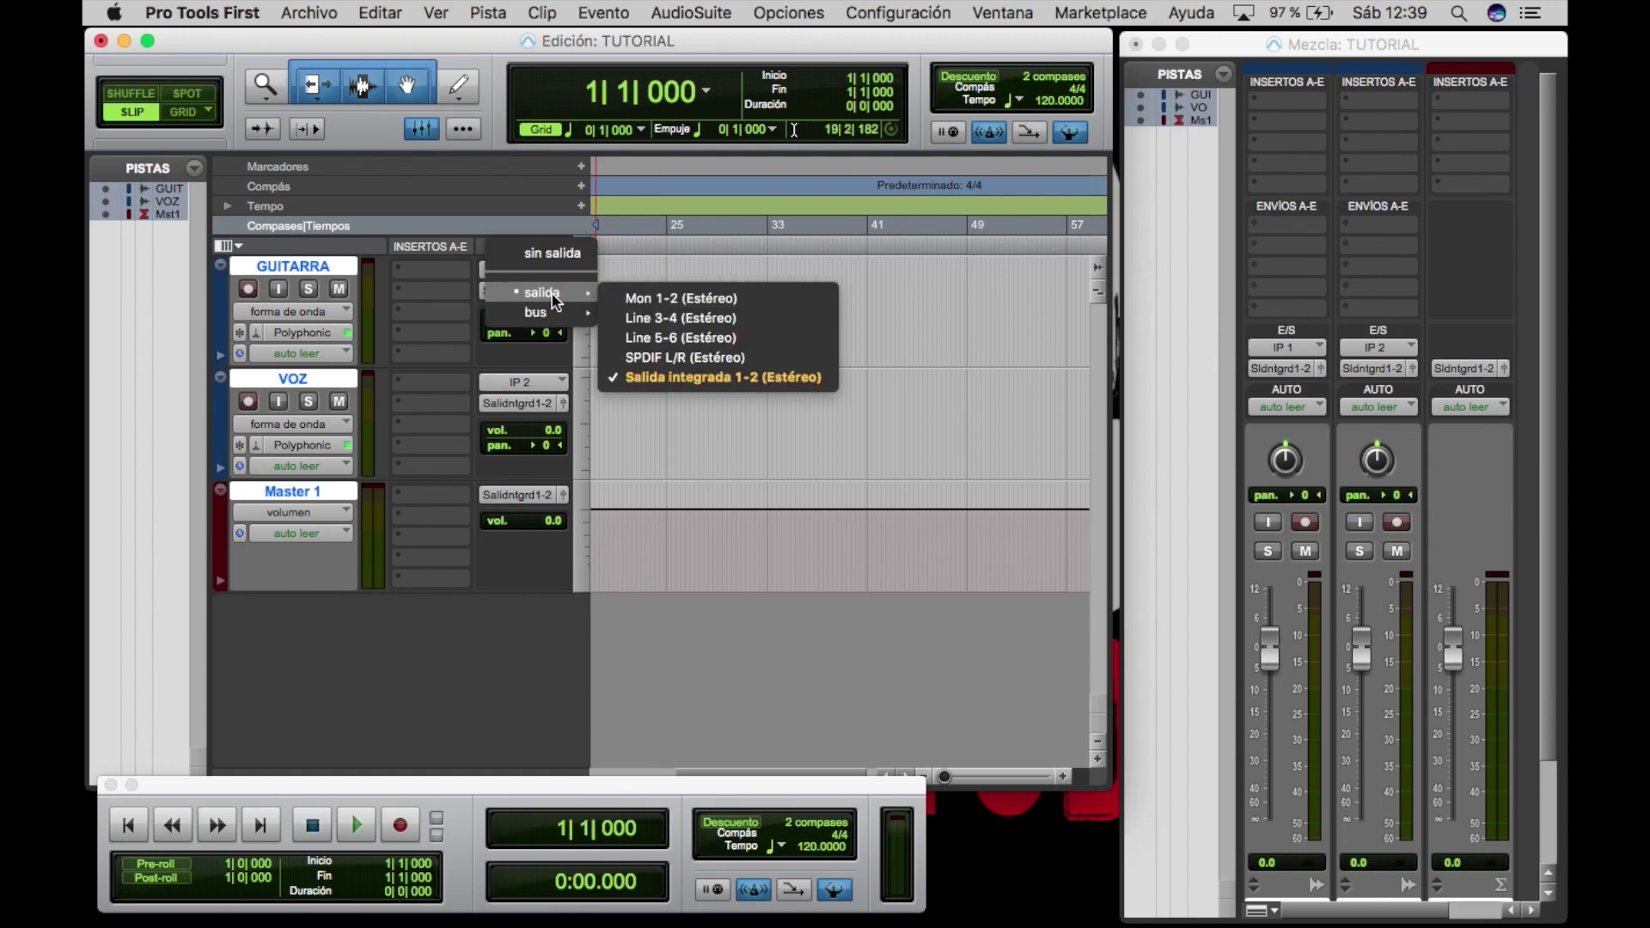
click(643, 299)
click(520, 406)
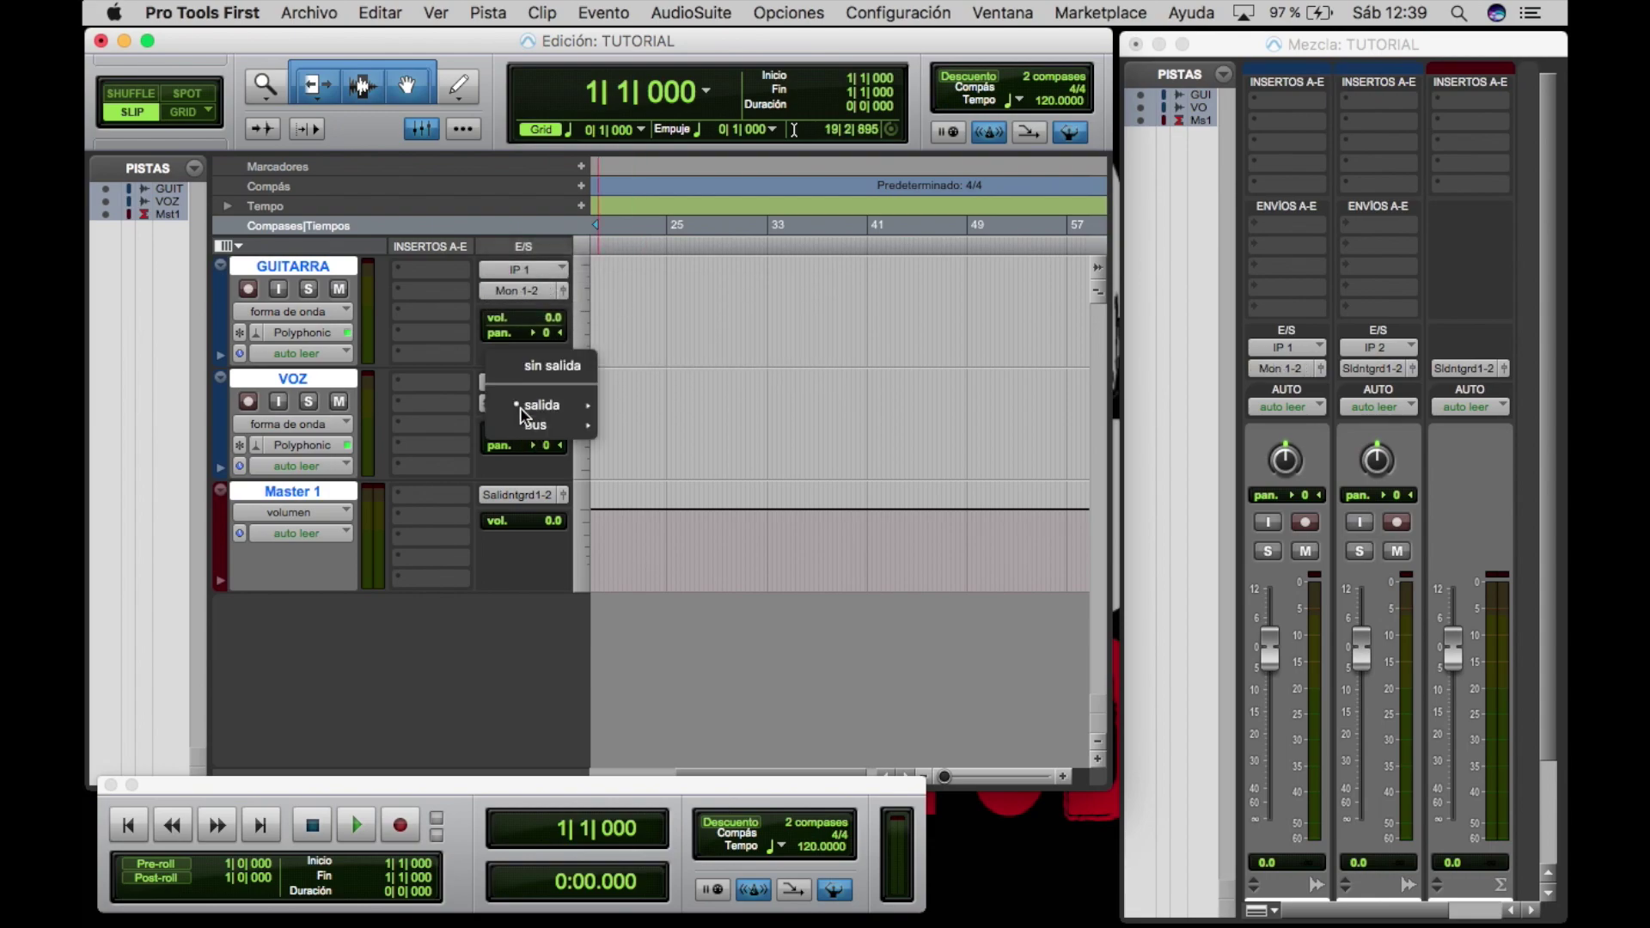
mouse_move(526, 408)
click(657, 421)
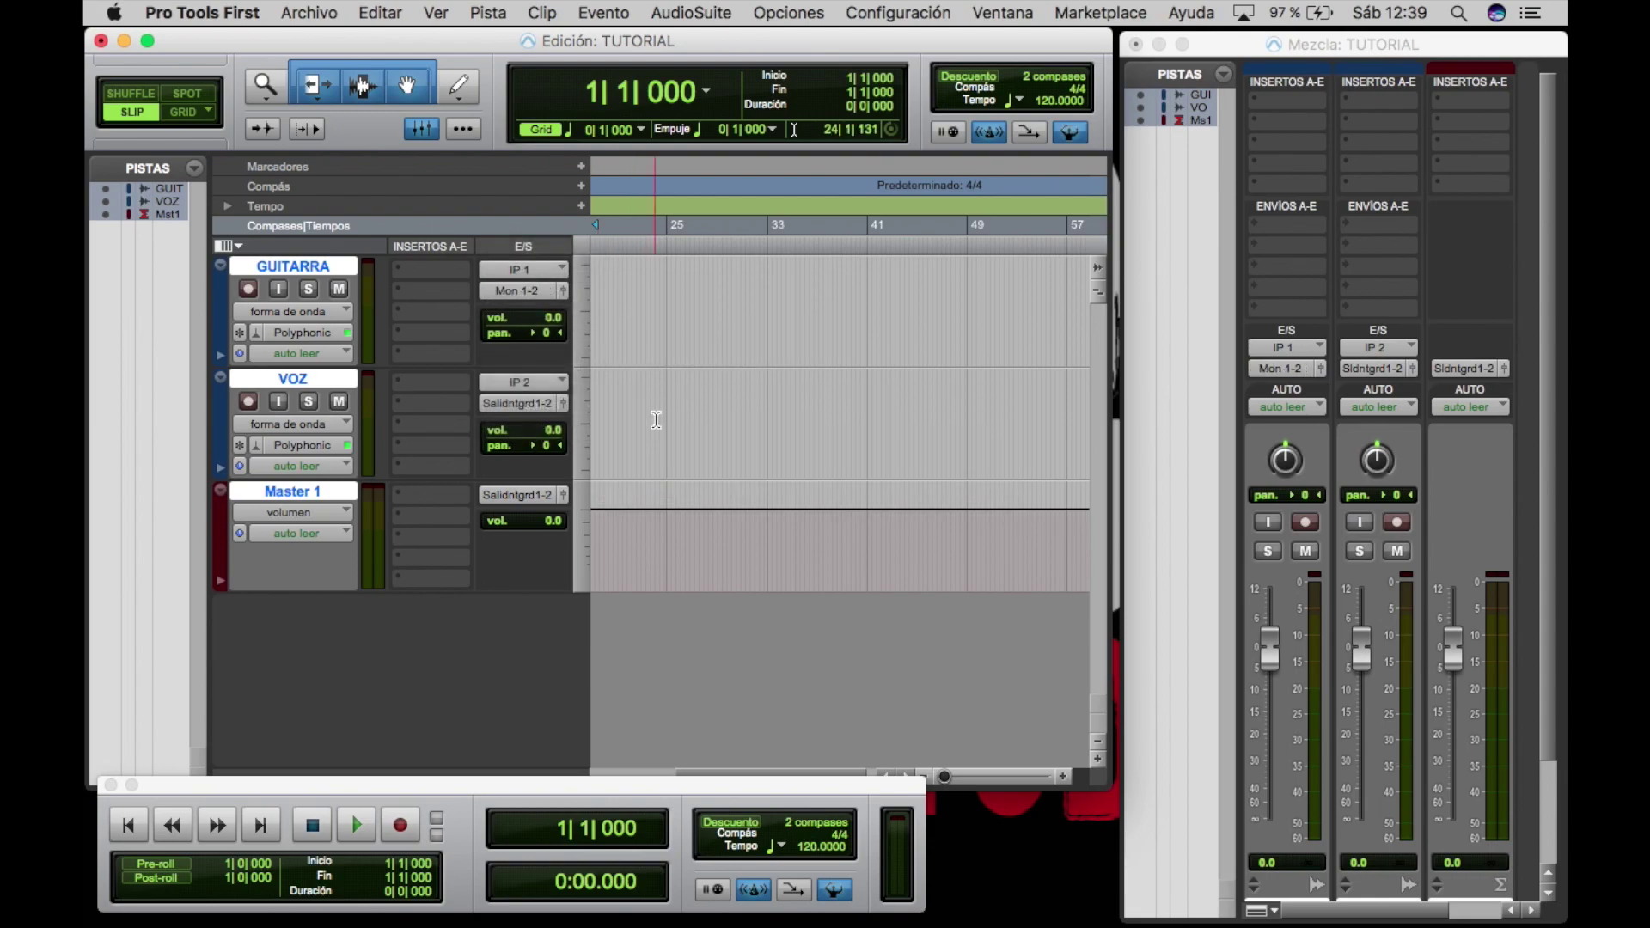
click(526, 496)
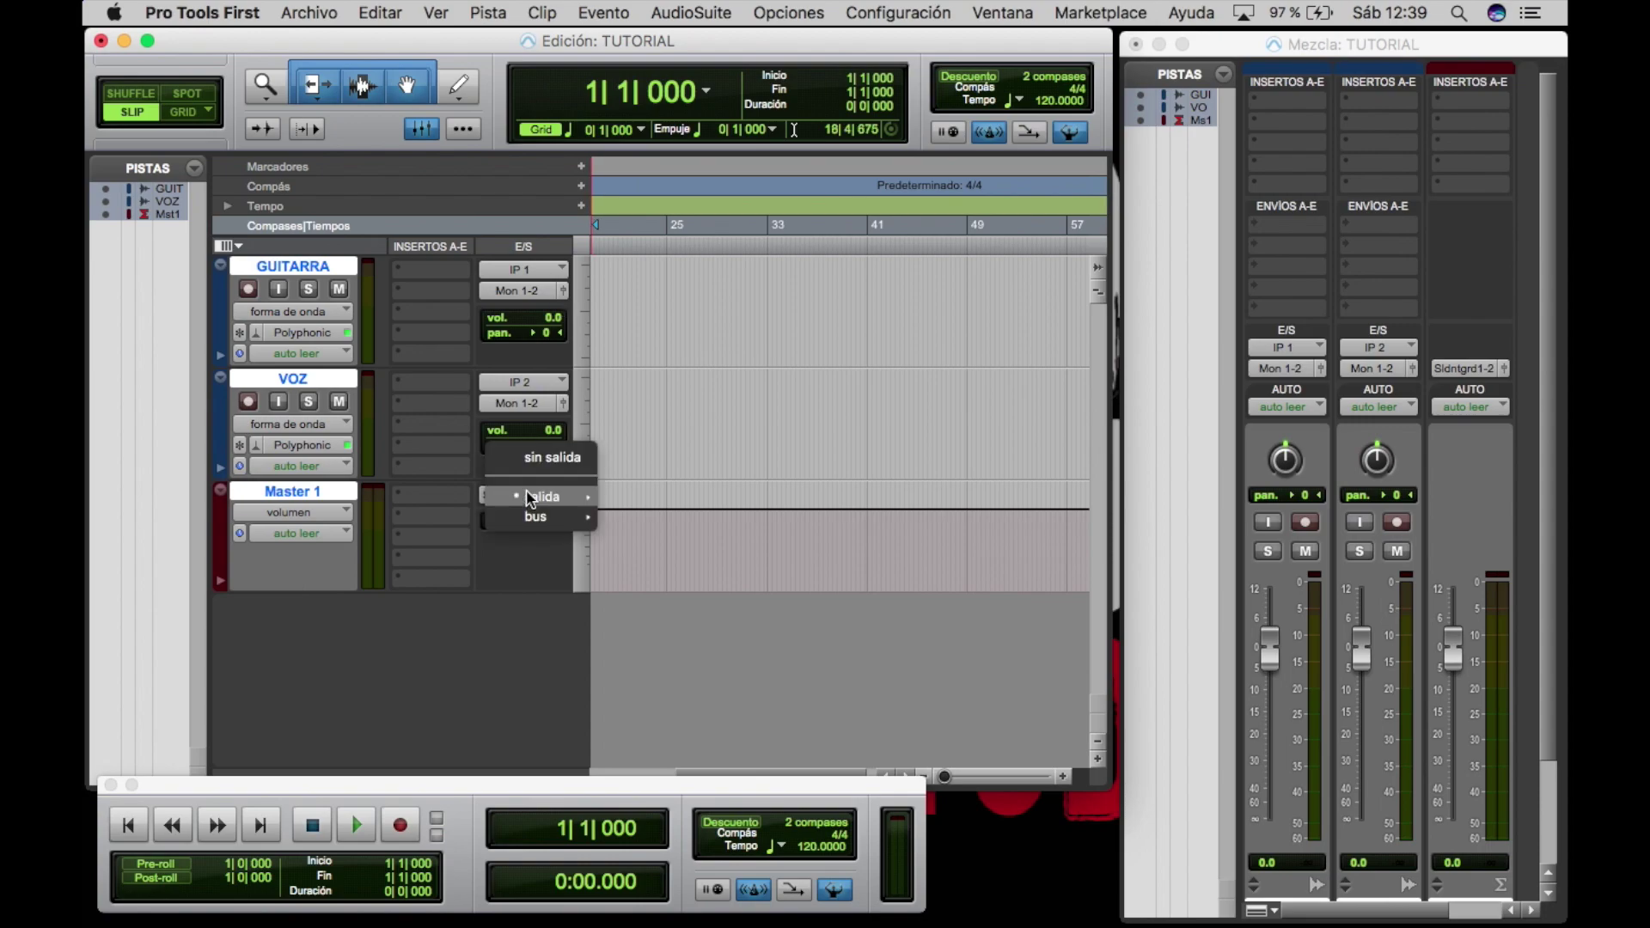
mouse_move(531, 499)
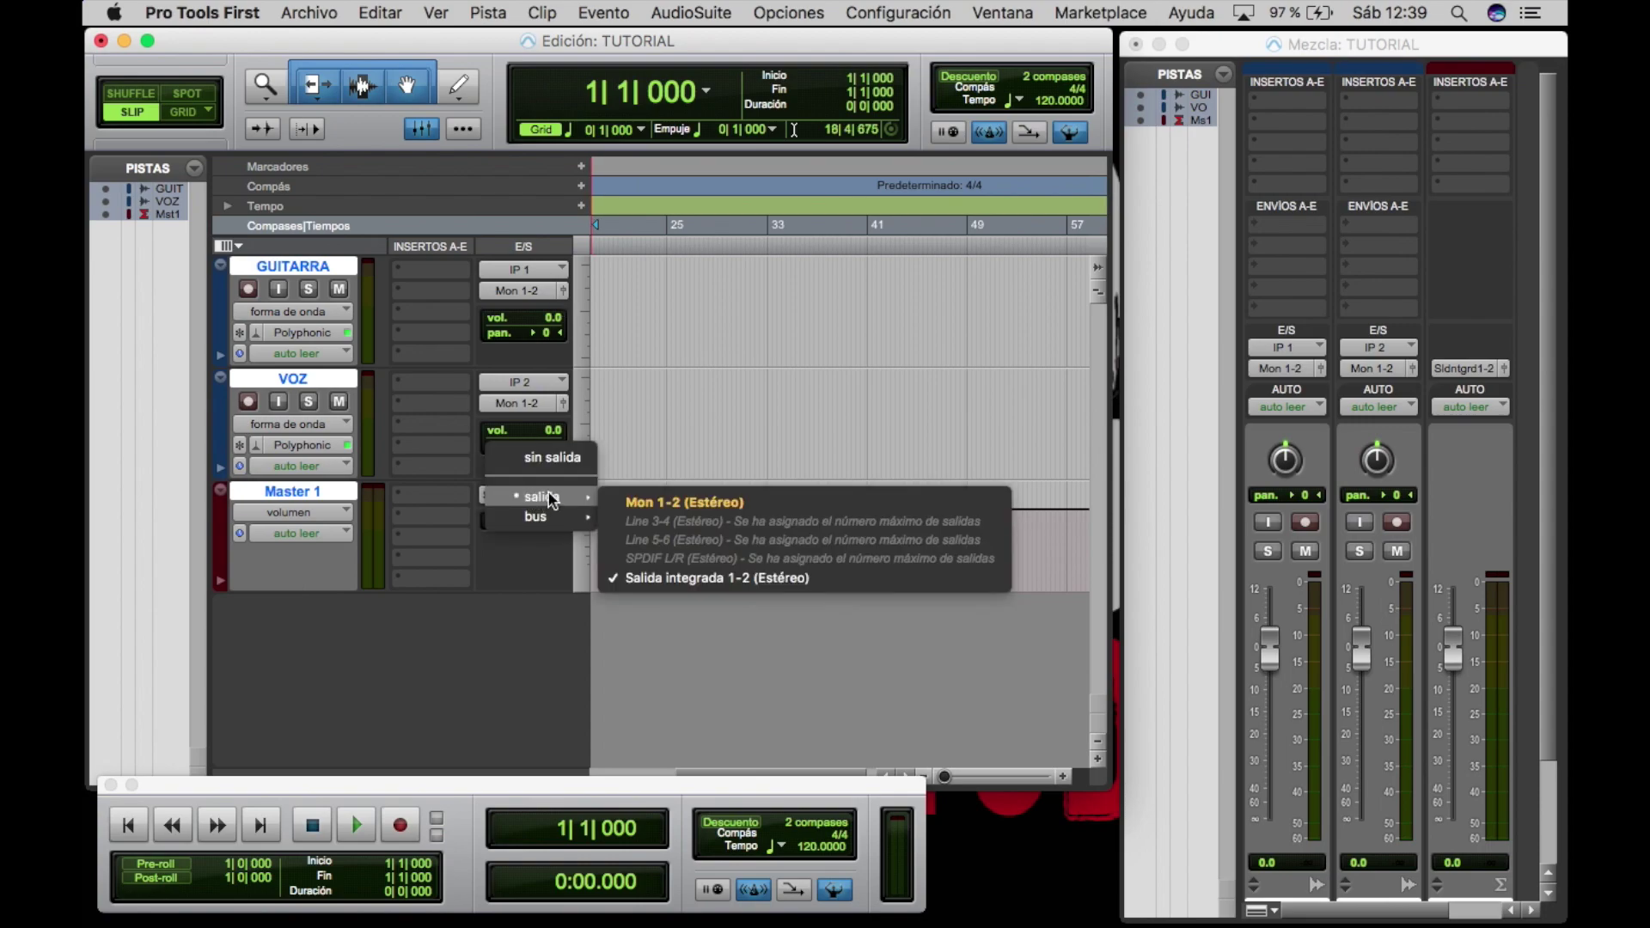
click(657, 504)
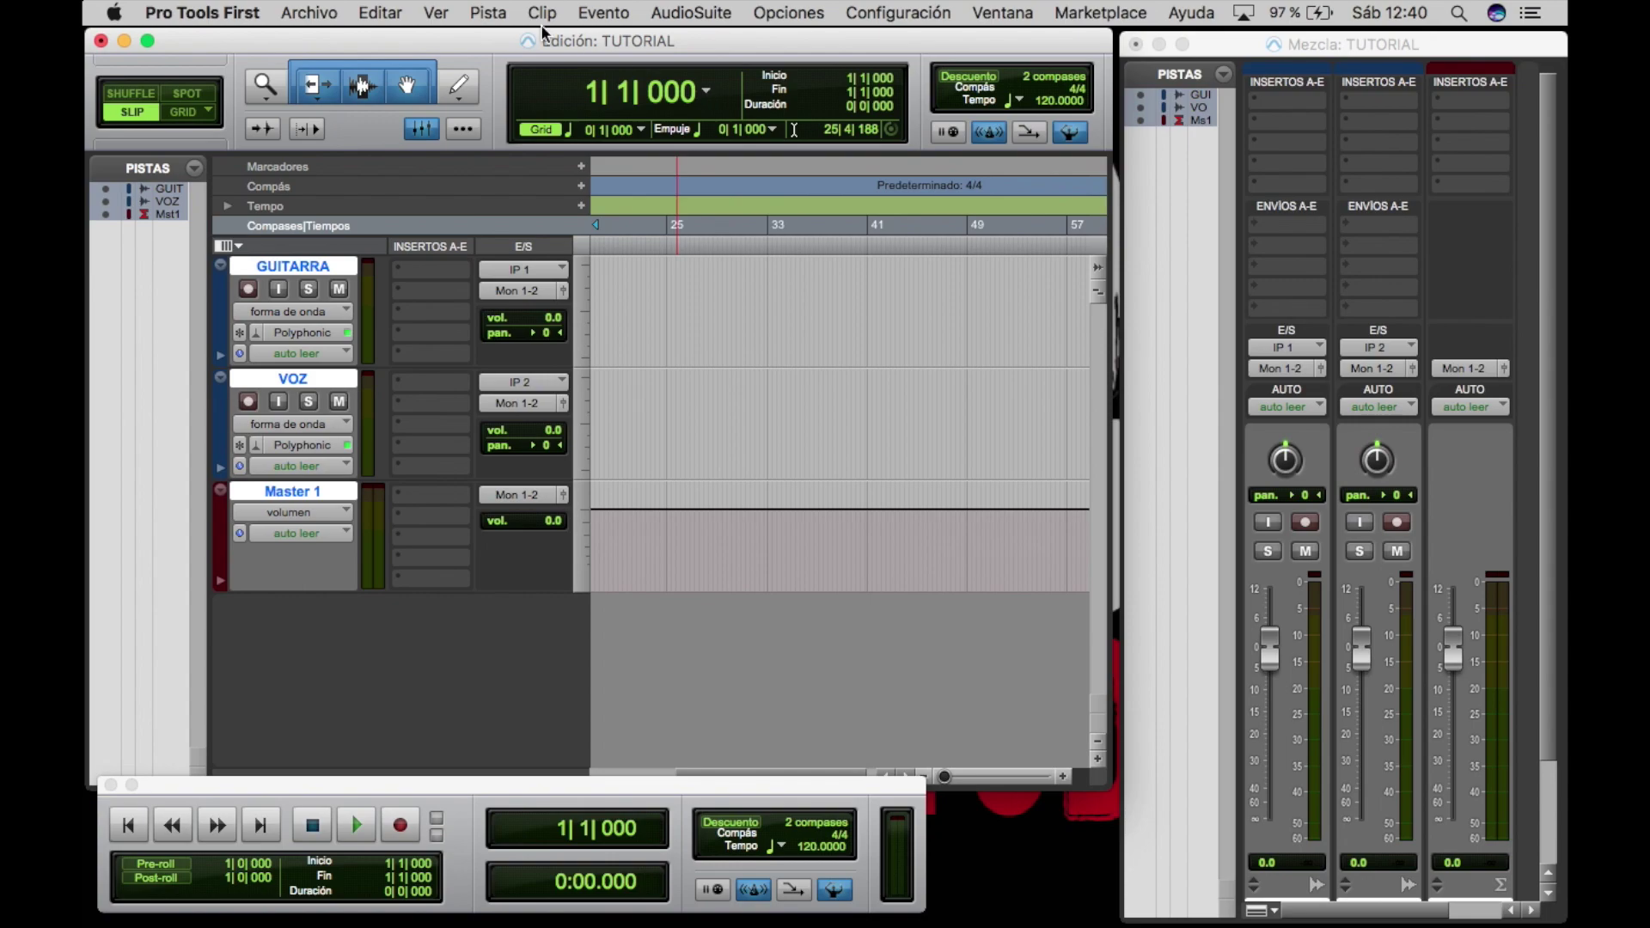
Step: Create a click track and view the settings of its Click II plug-in
click(496, 24)
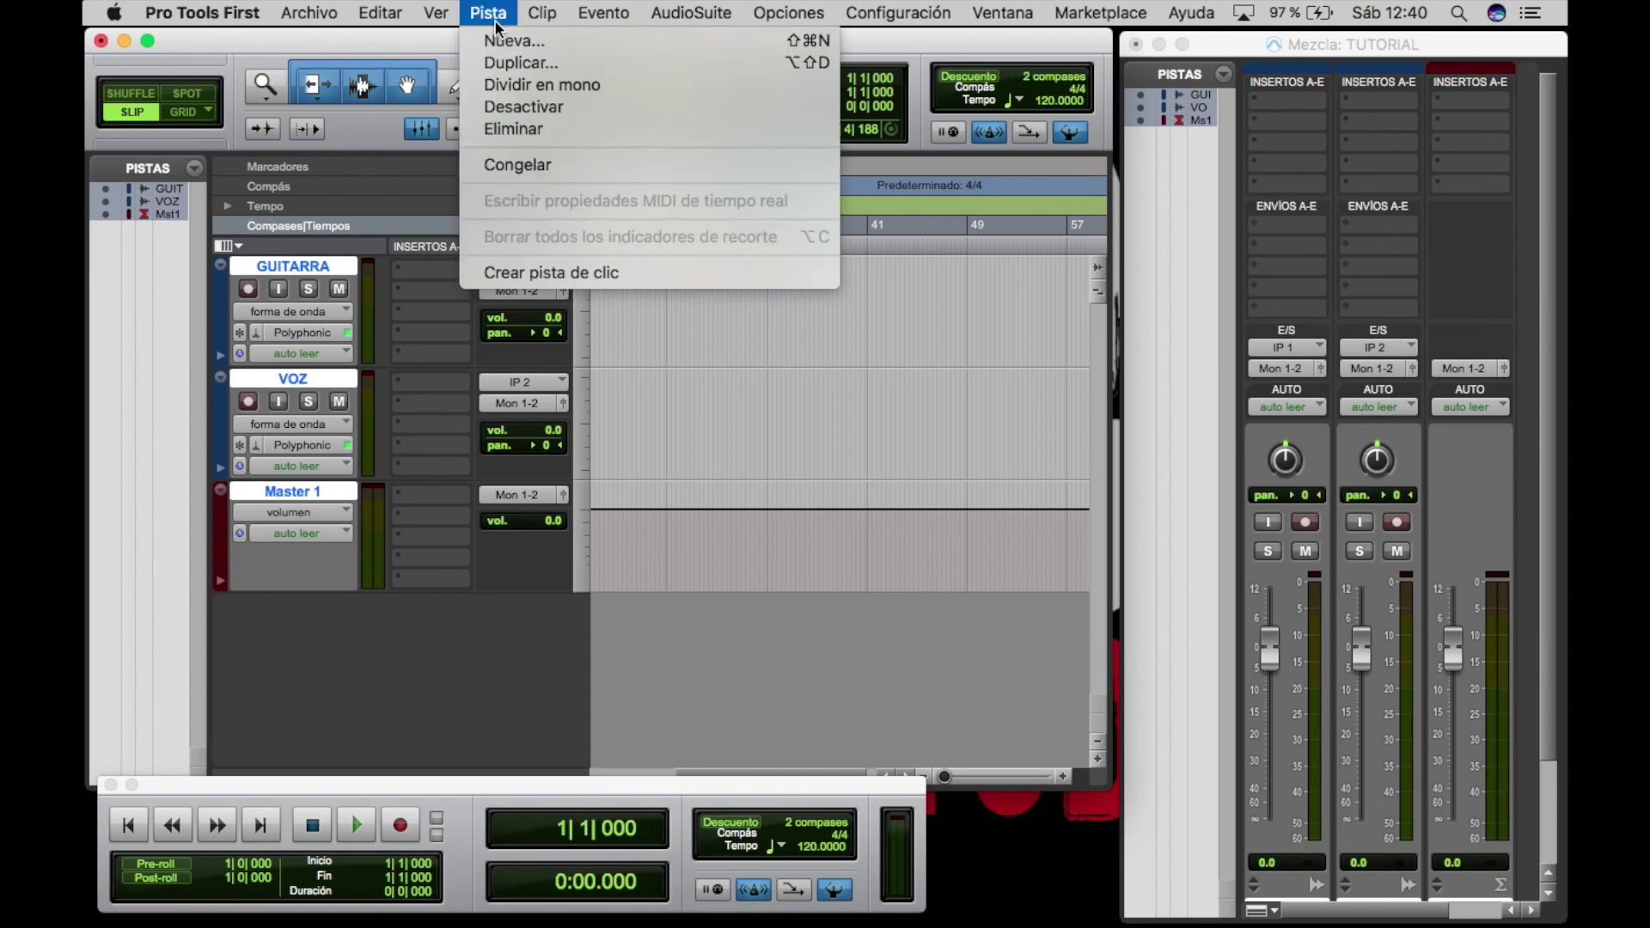
click(528, 277)
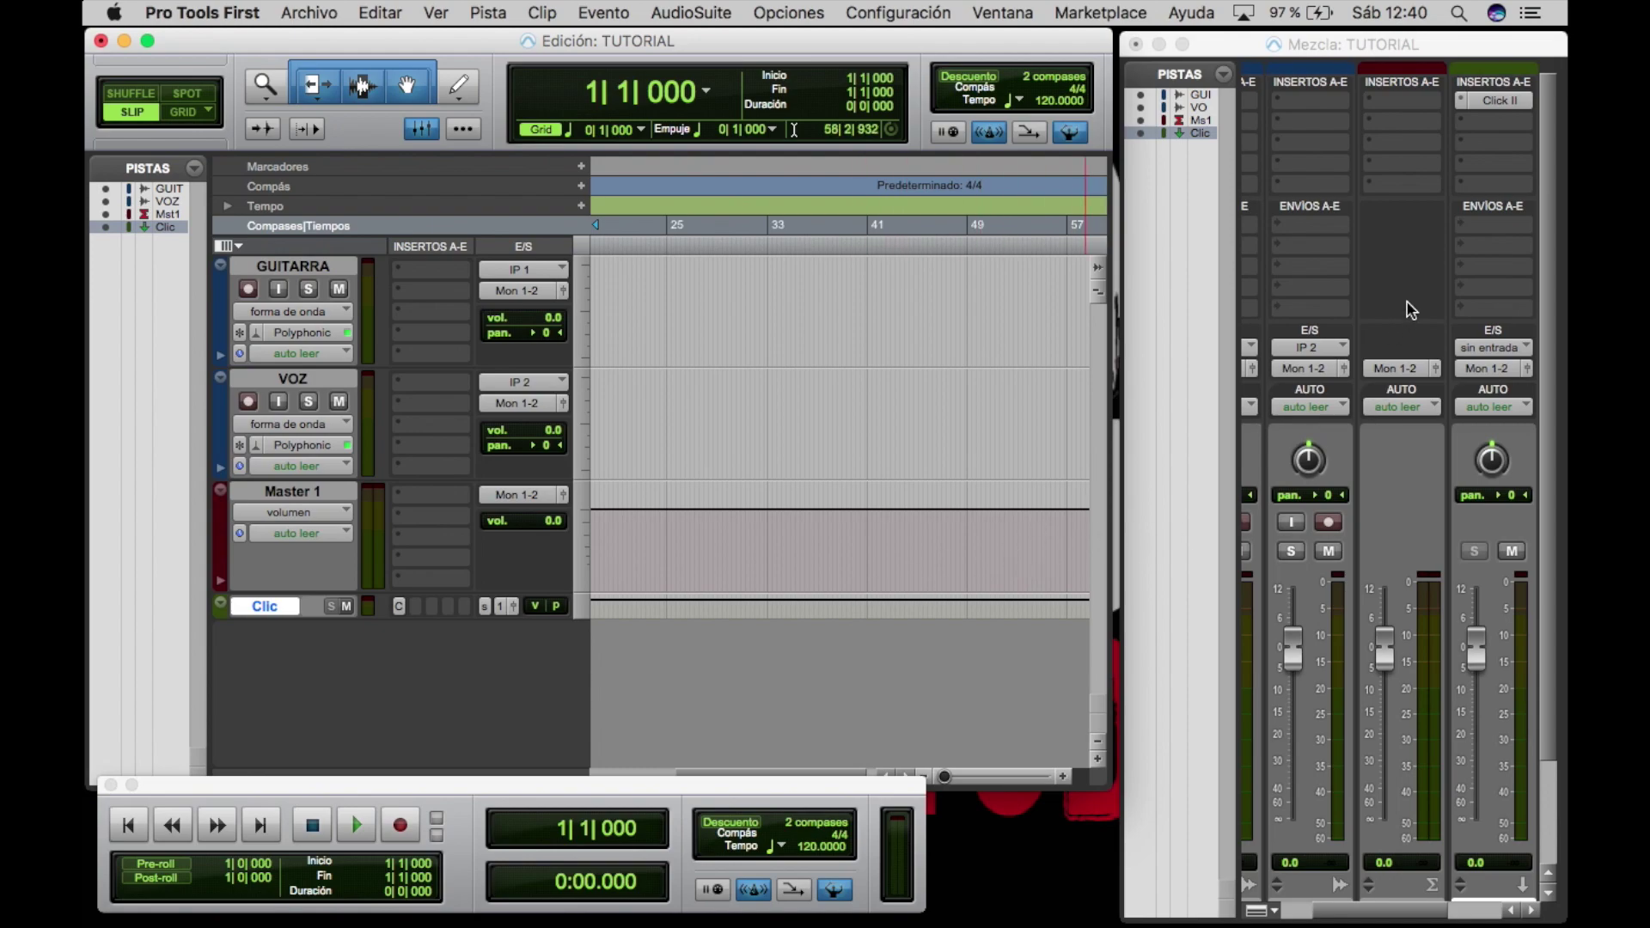
click(1493, 101)
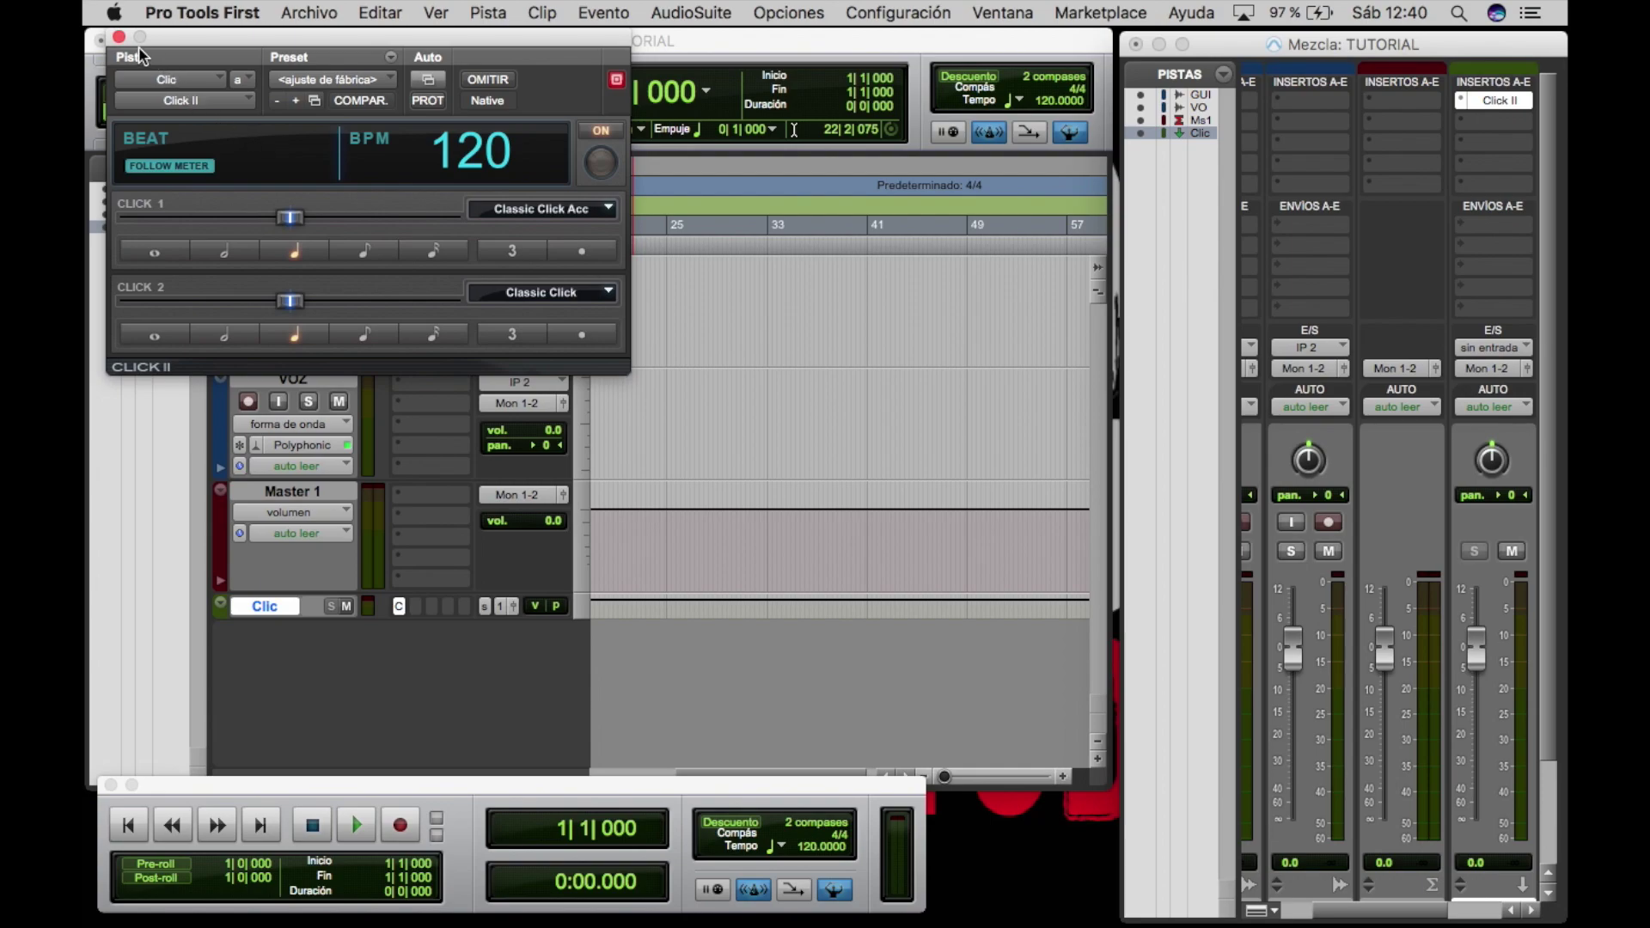
click(119, 37)
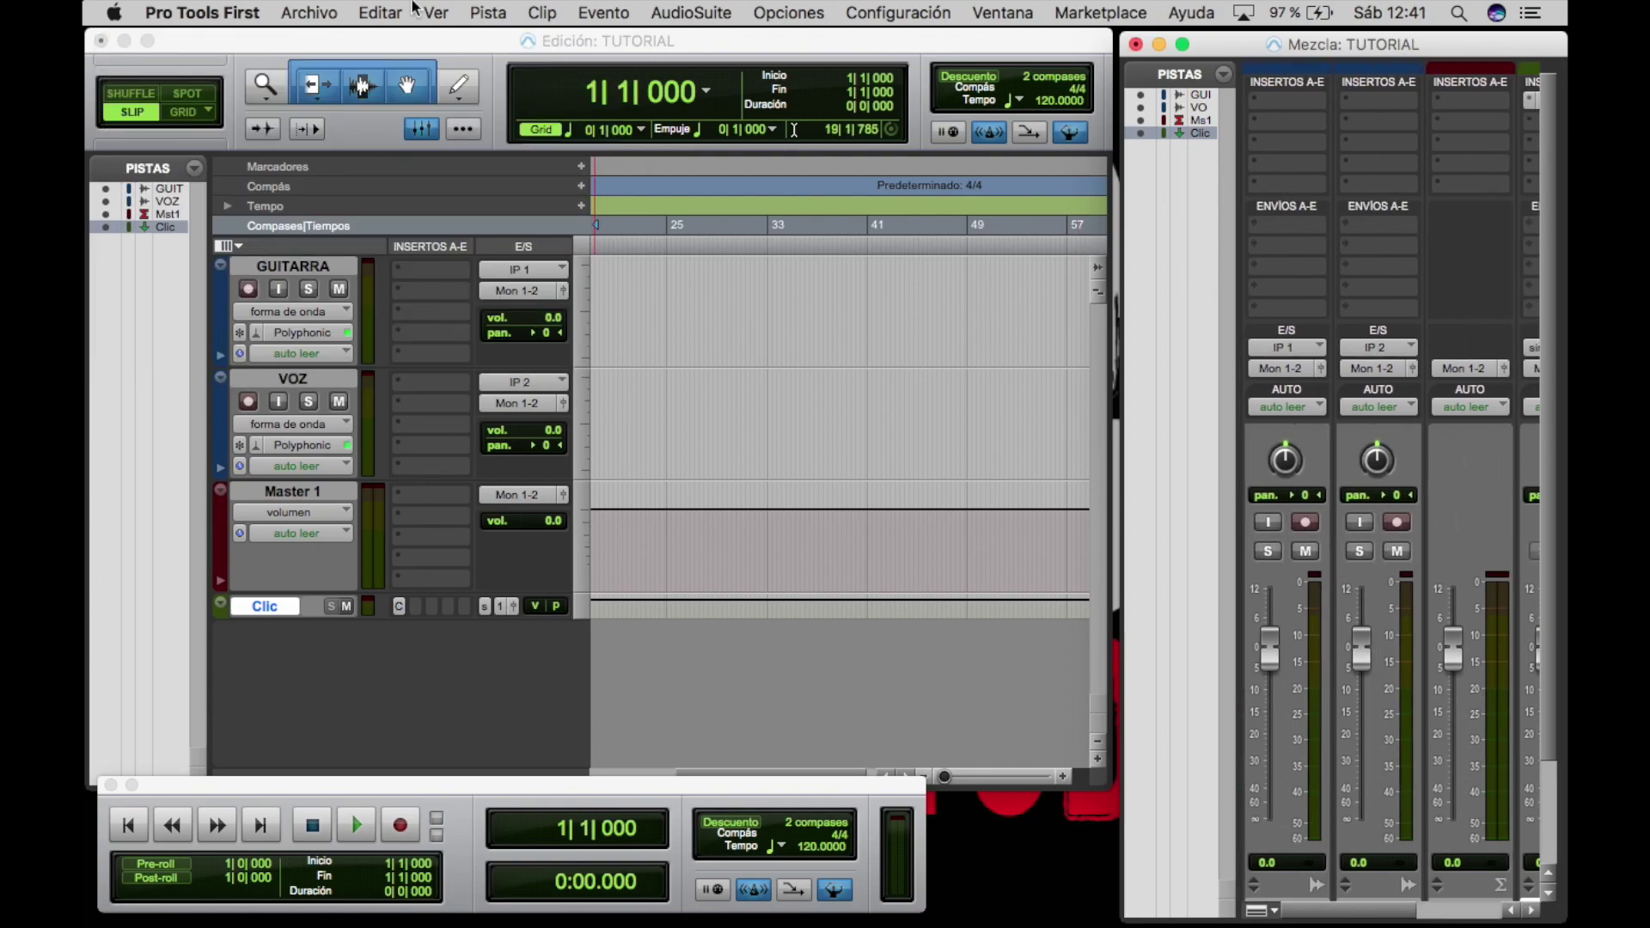
Step: Create one stereo auxiliary input track (Entrada auxiliar) with the timebase in Tics
click(497, 13)
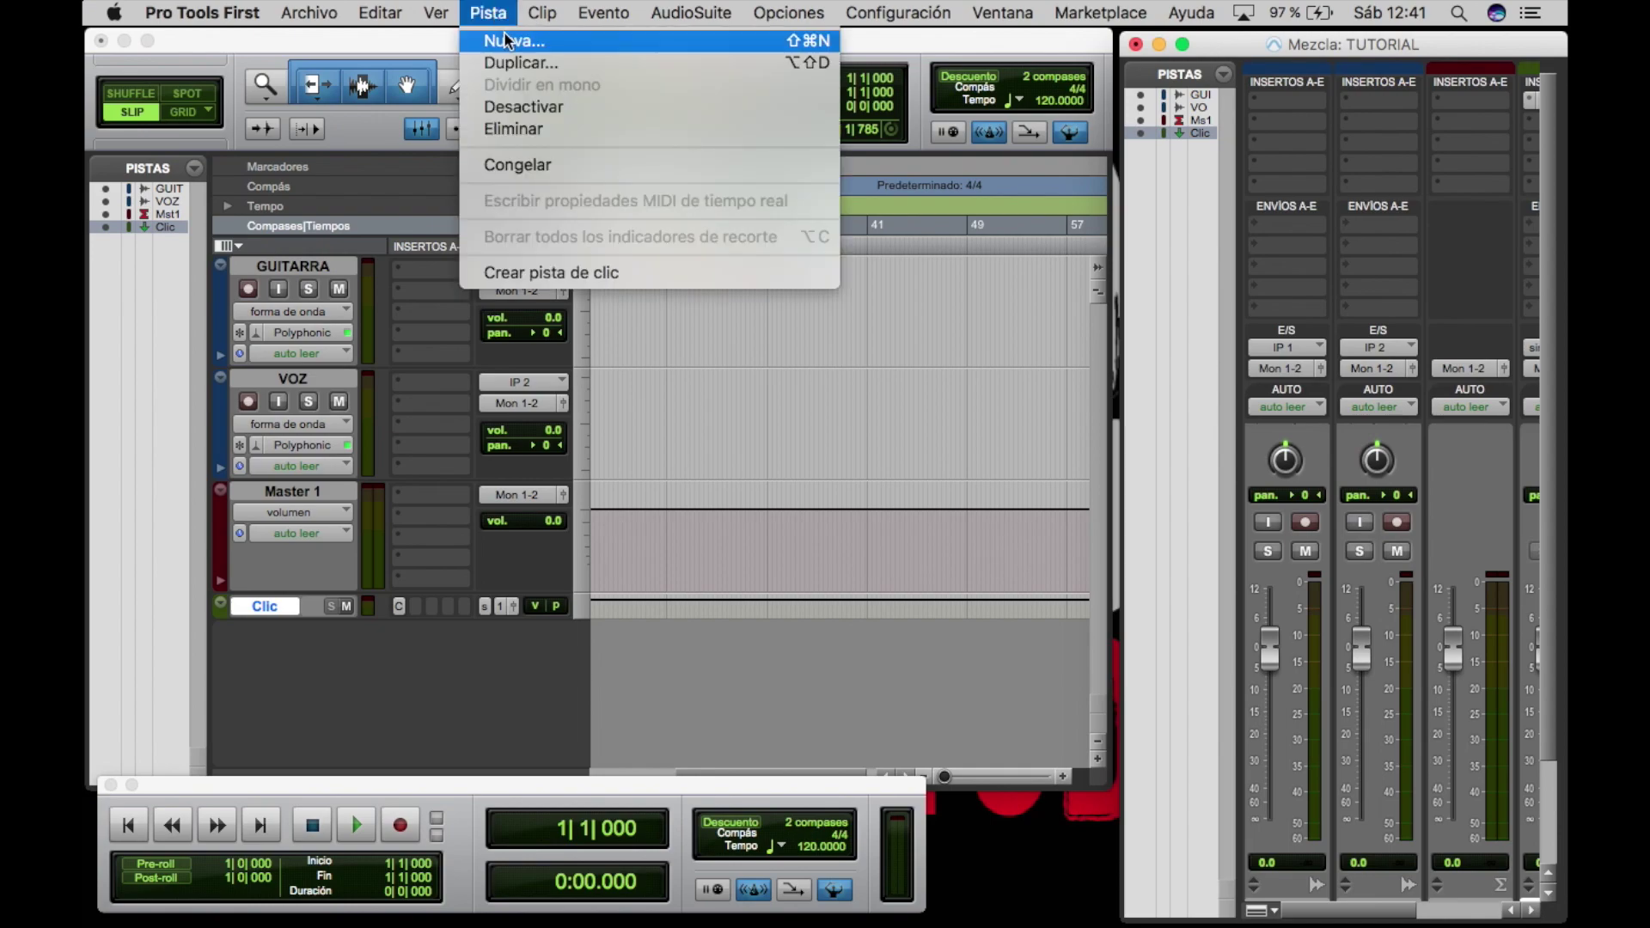
click(514, 40)
click(686, 337)
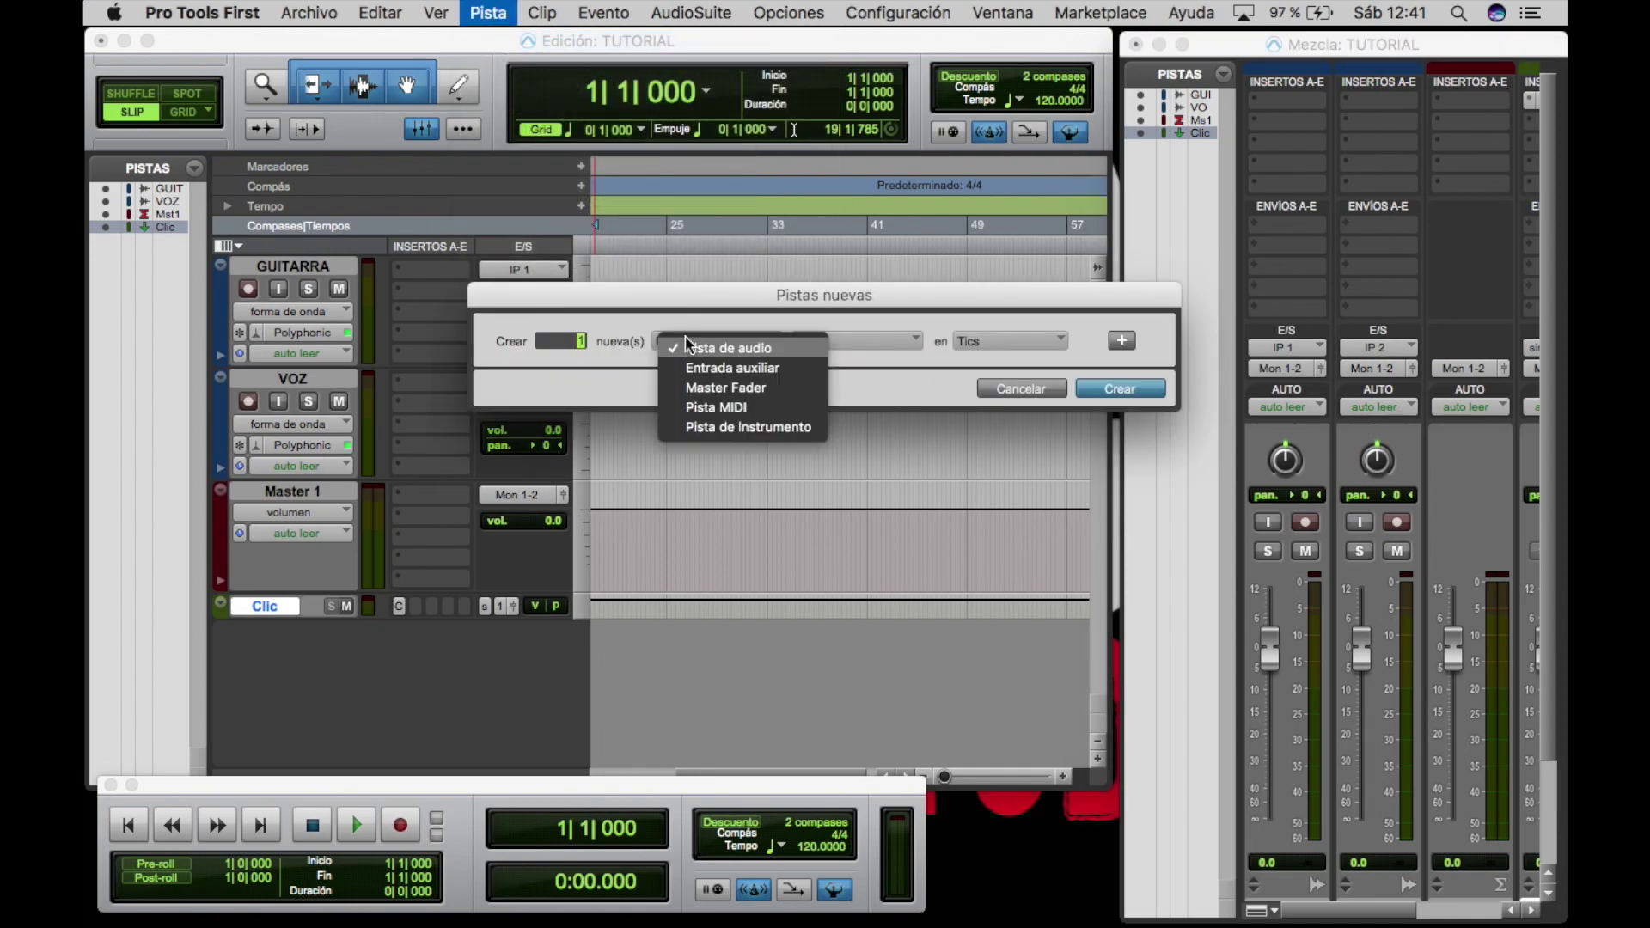
click(694, 364)
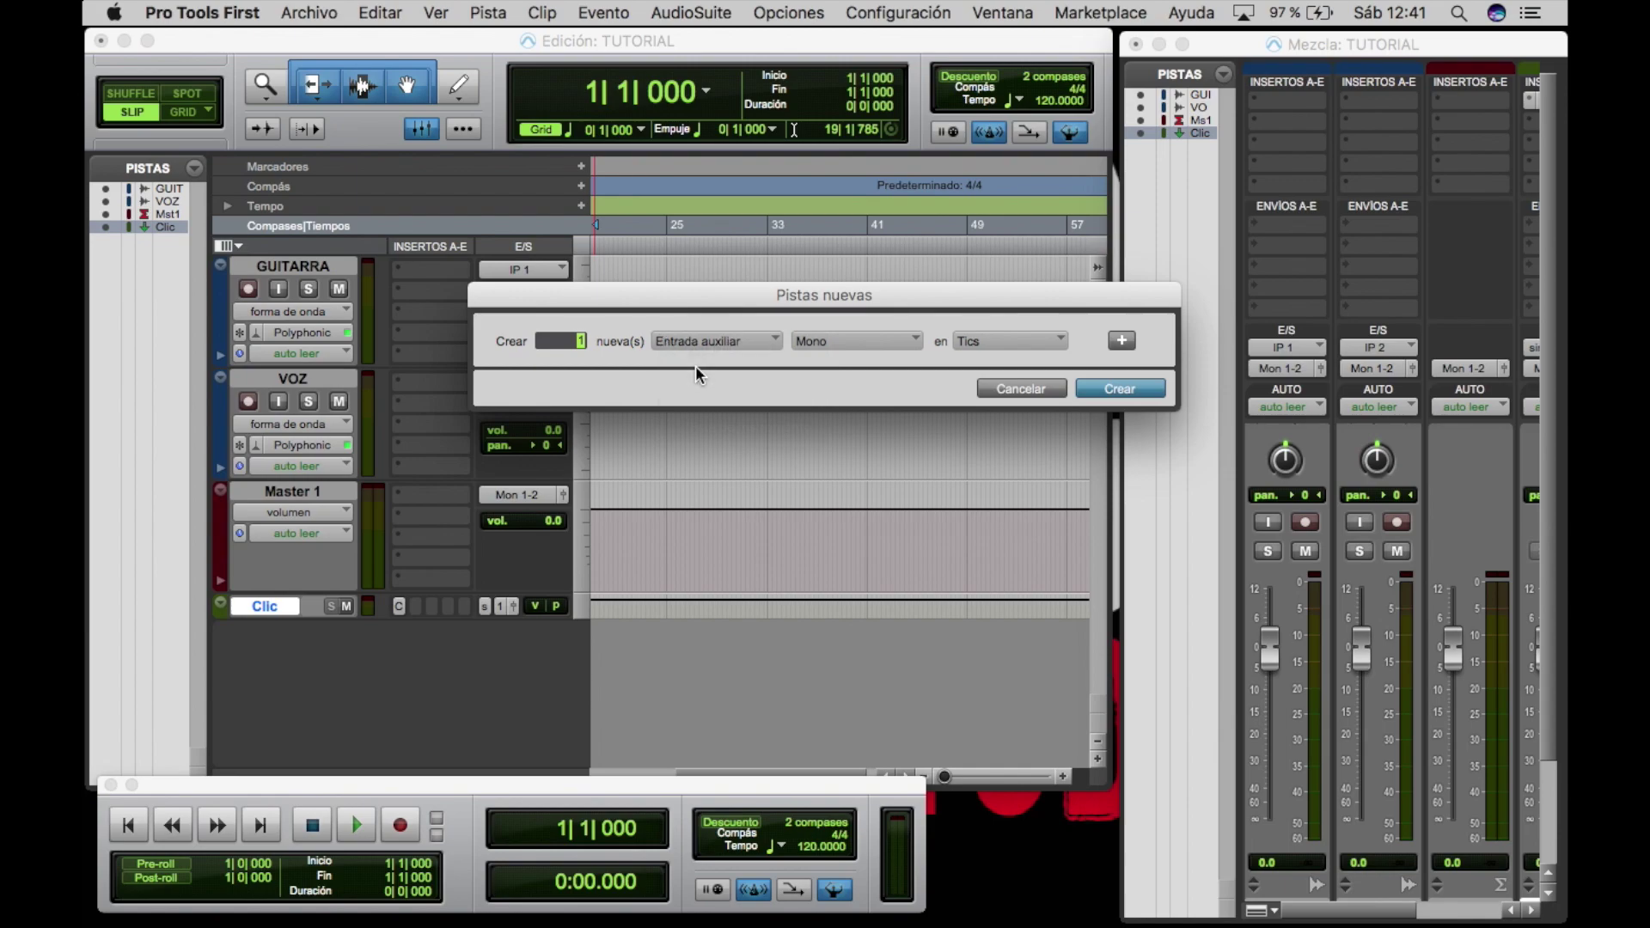
click(825, 345)
click(832, 362)
click(1115, 388)
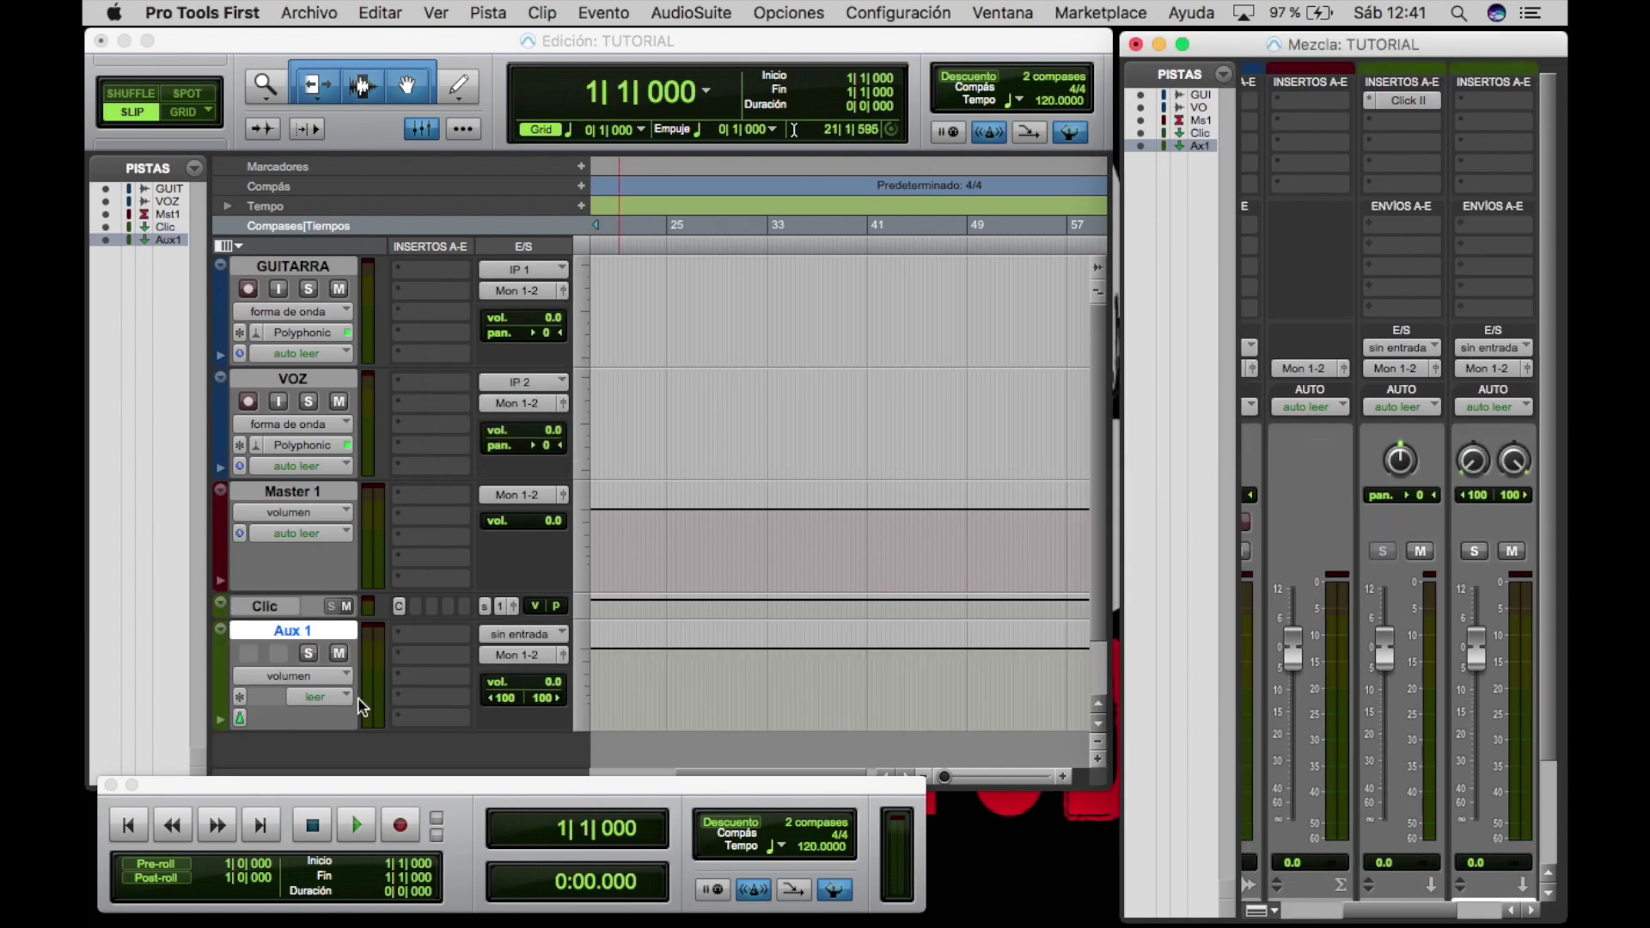
Step: Rename the new auxiliary track as AURICULARES
double_click(302, 632)
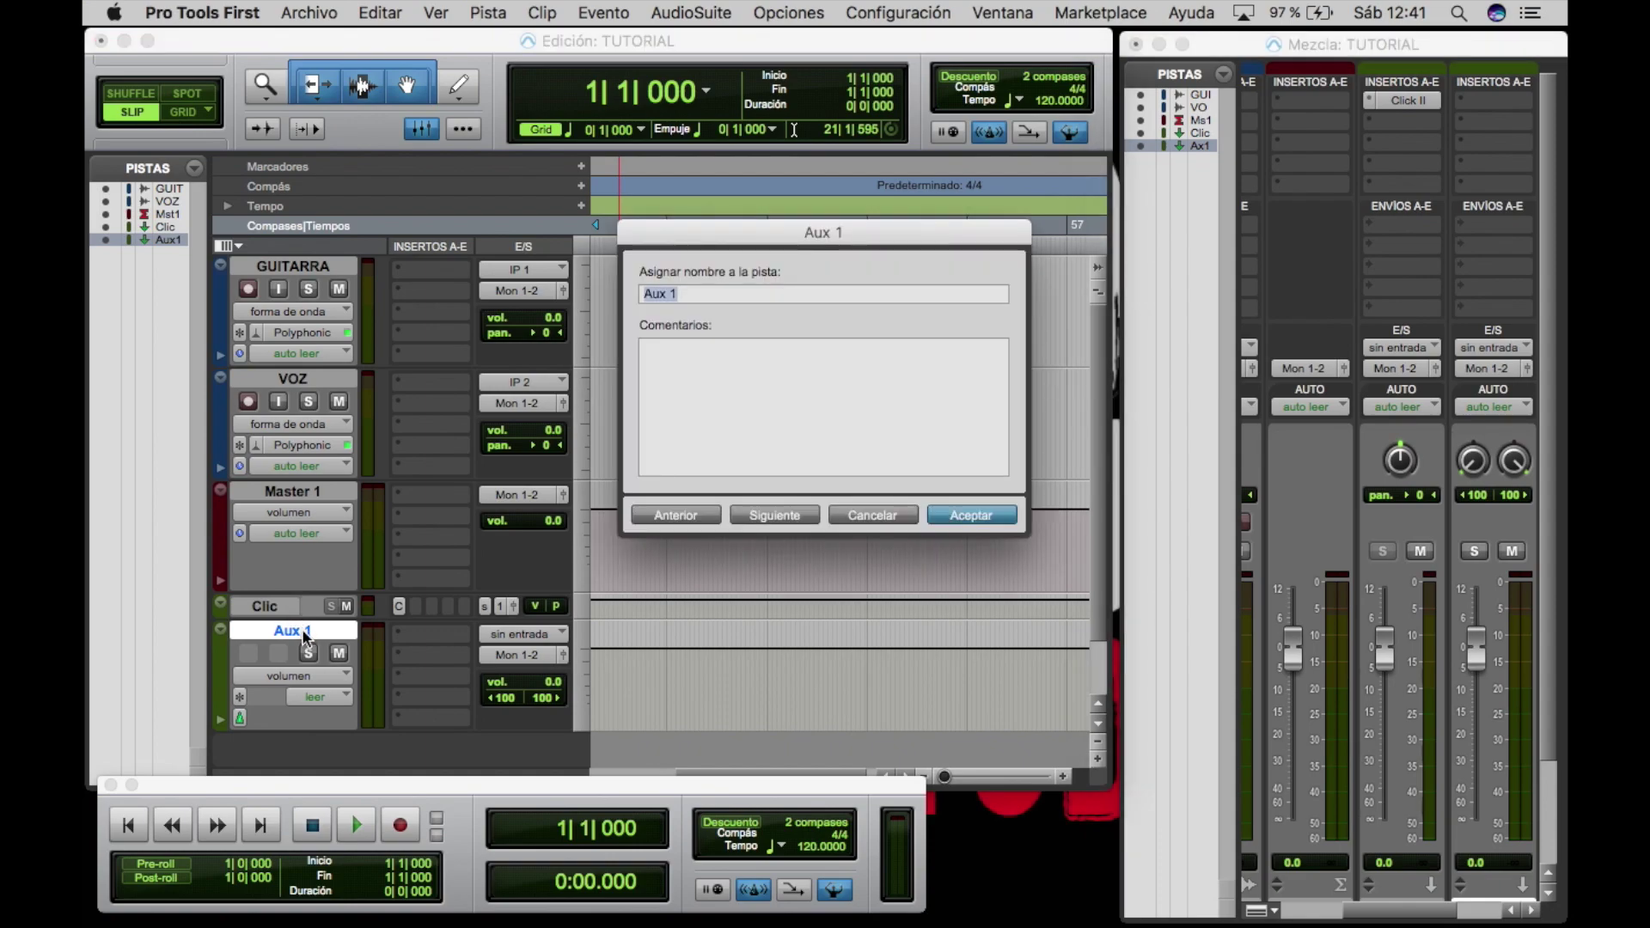
text(AURICULARES)
key(Return)
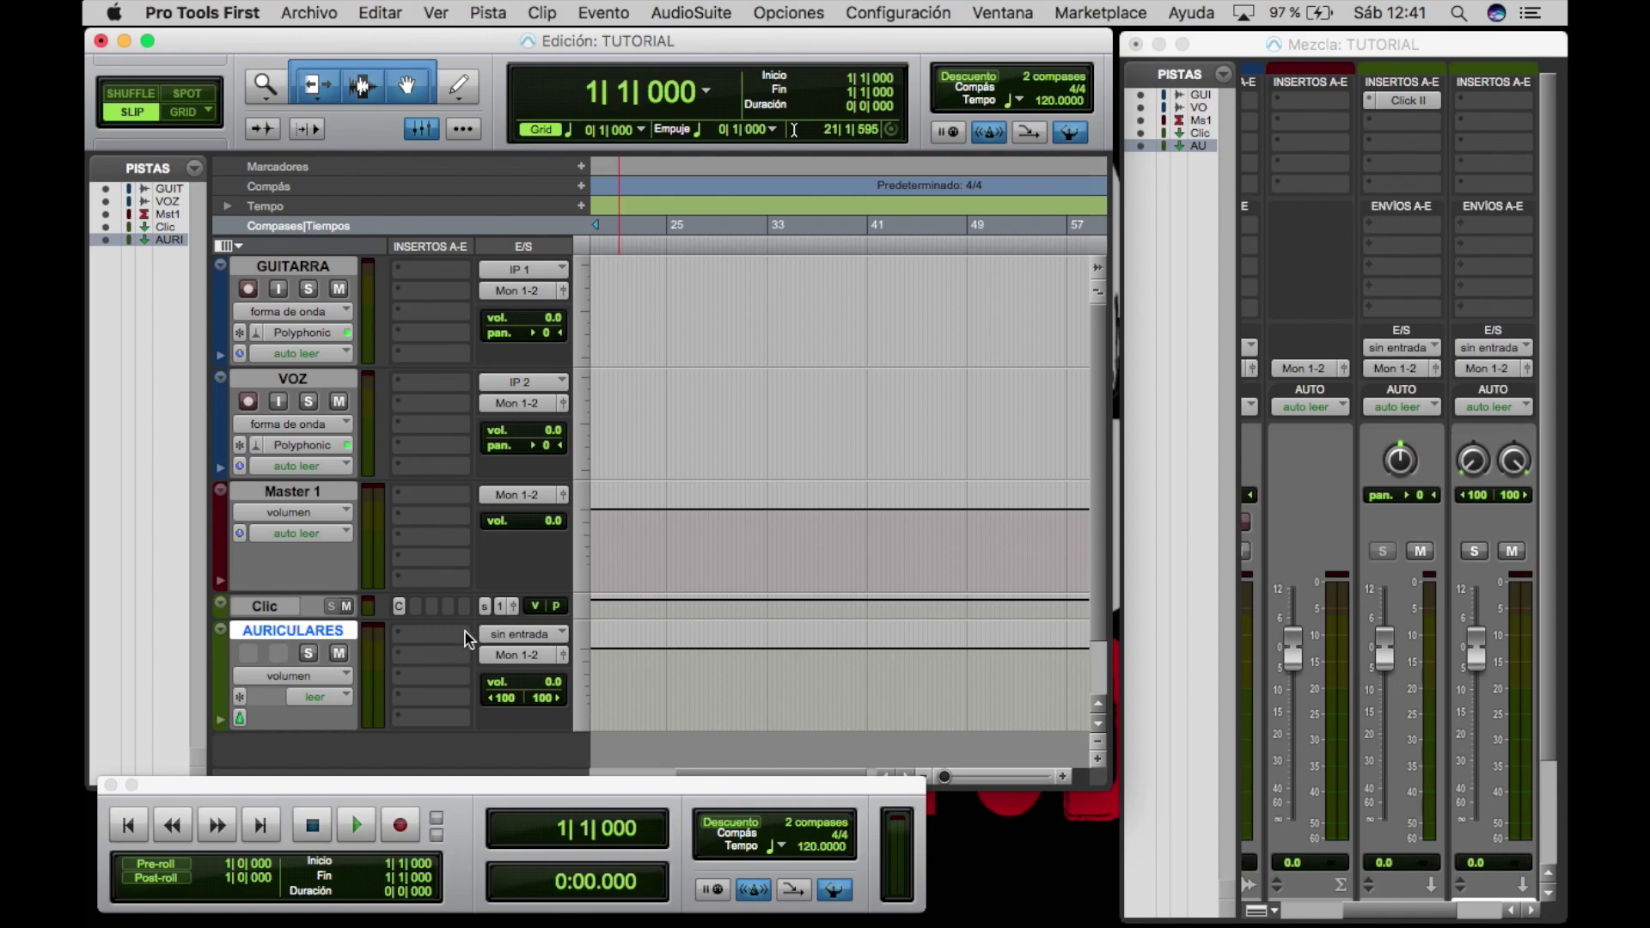
Step: Set the AURICULARES track's input to Bus 1-2 (Estéreo) and its output to Line 3-4 (Estéreo)
click(498, 644)
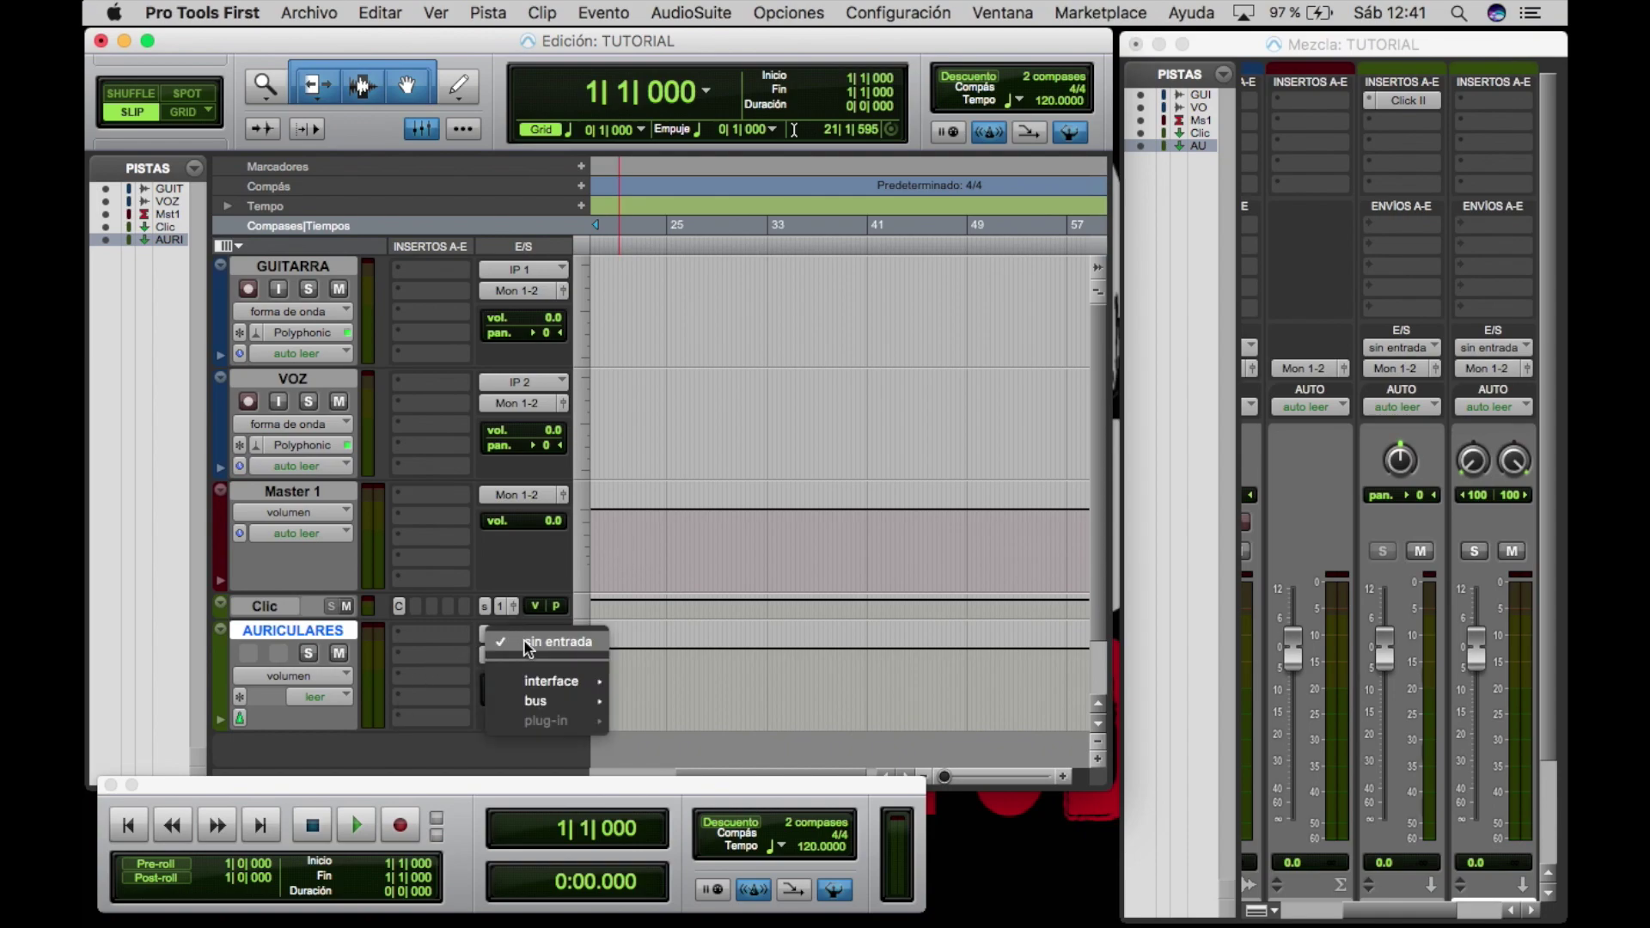
mouse_move(557, 703)
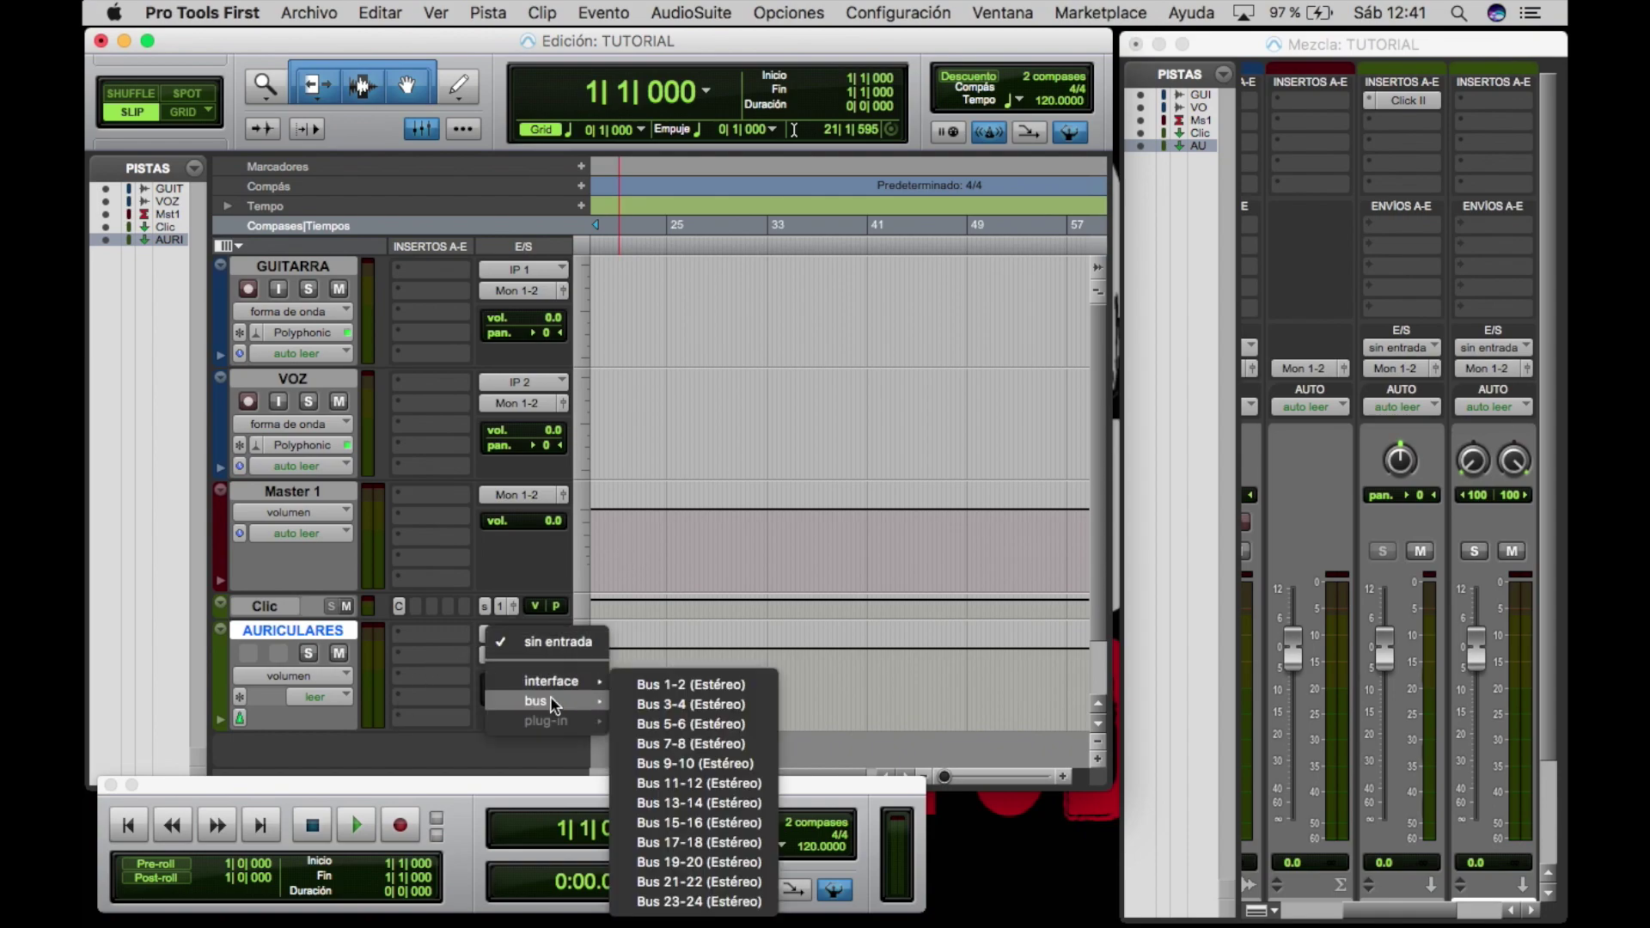
click(643, 685)
click(499, 654)
mouse_move(572, 661)
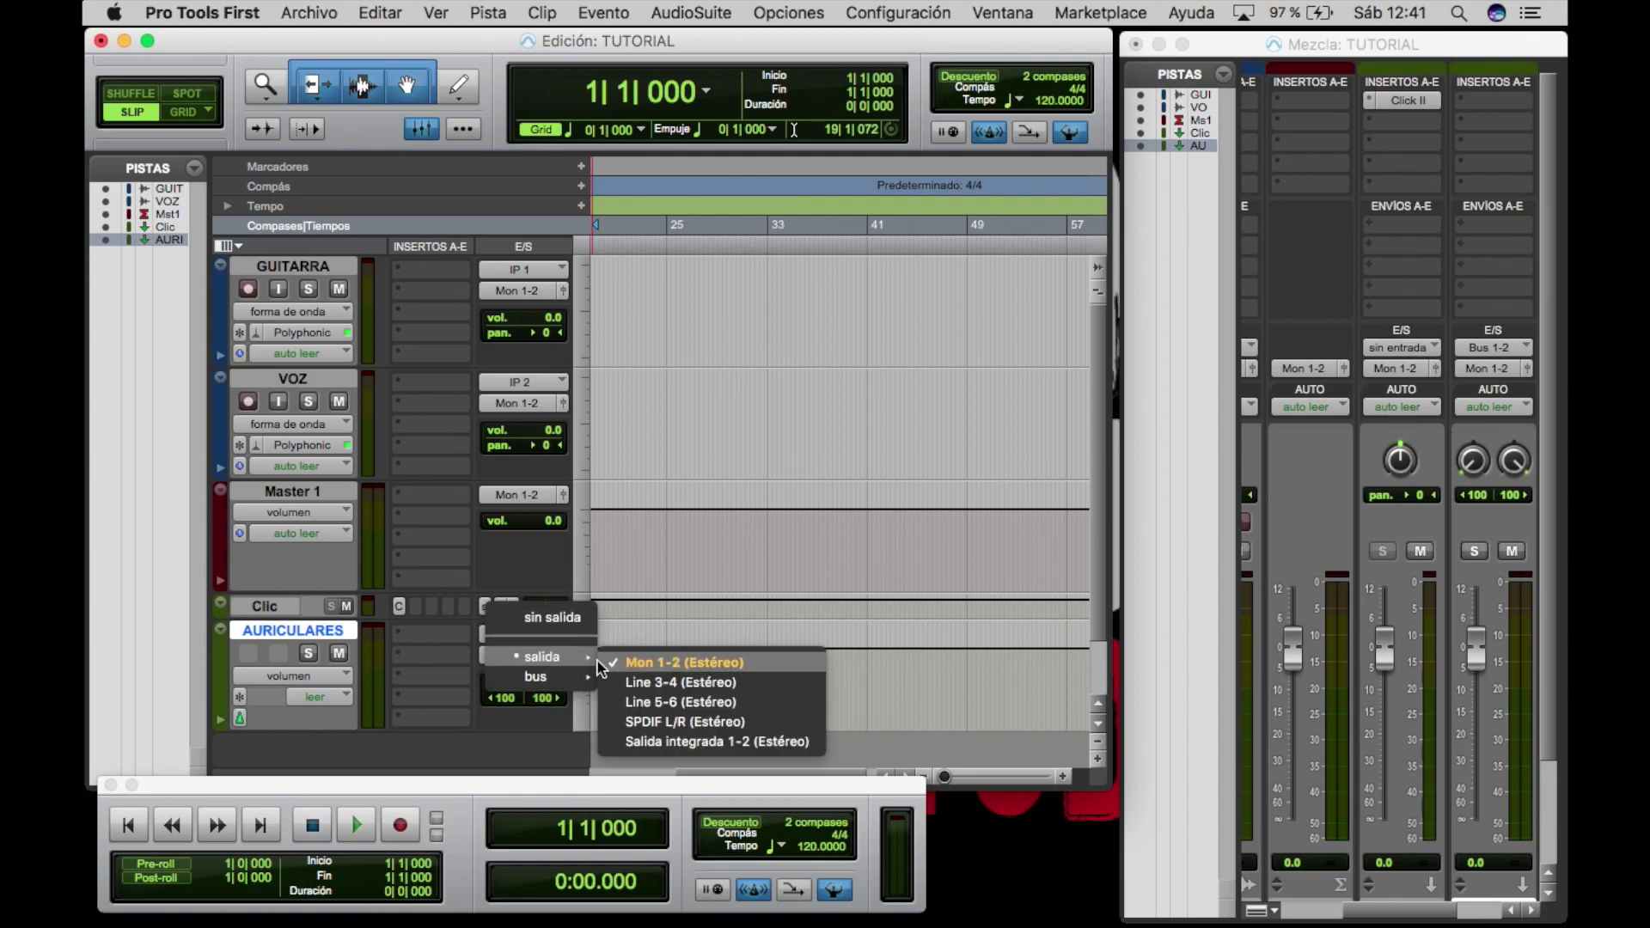
click(645, 685)
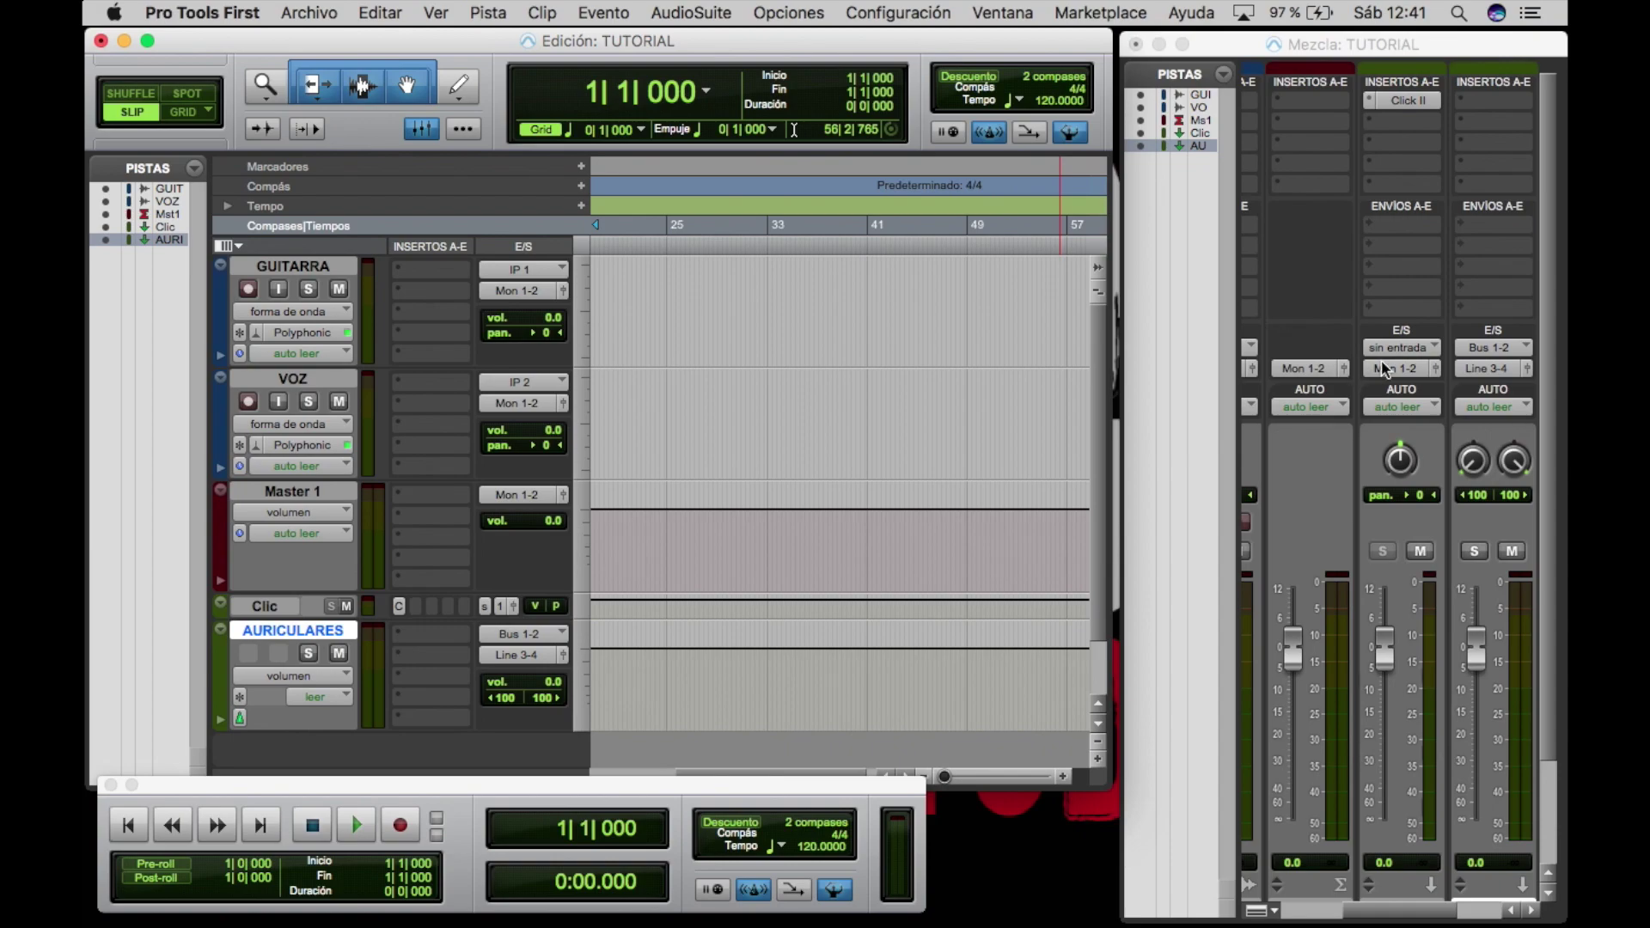
Step: Add a send to Bus 1-2 (Estéreo) on the GUITARRA track and raise its level to about +0.4 dB
scroll(1418, 370, left, 5)
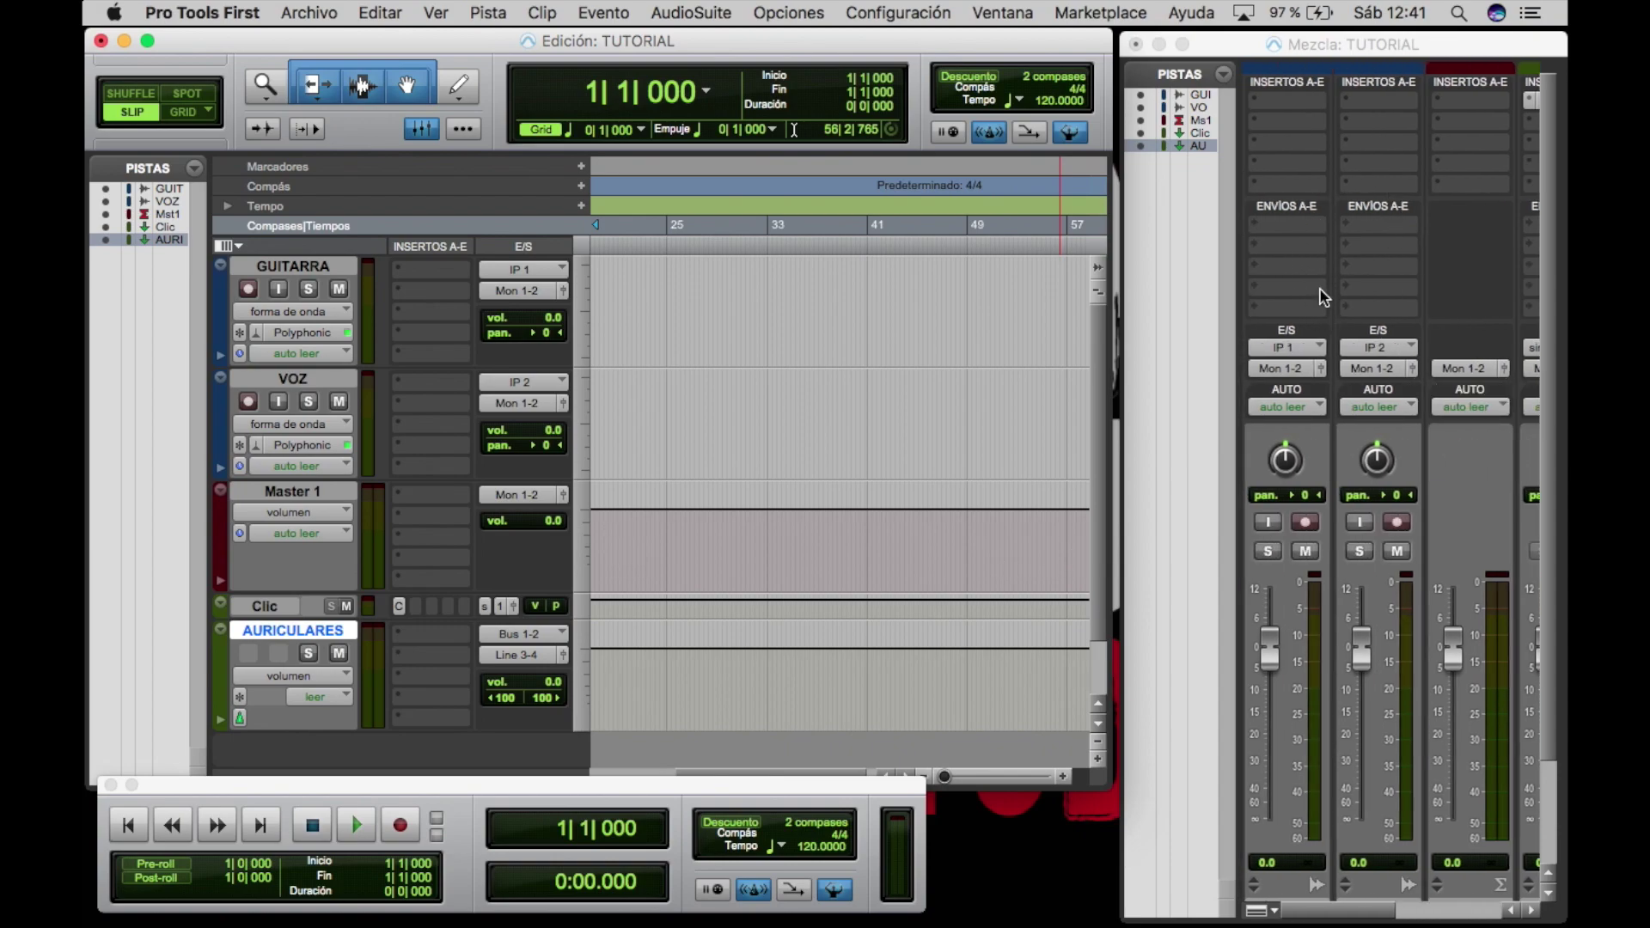
click(1291, 225)
mouse_move(1328, 292)
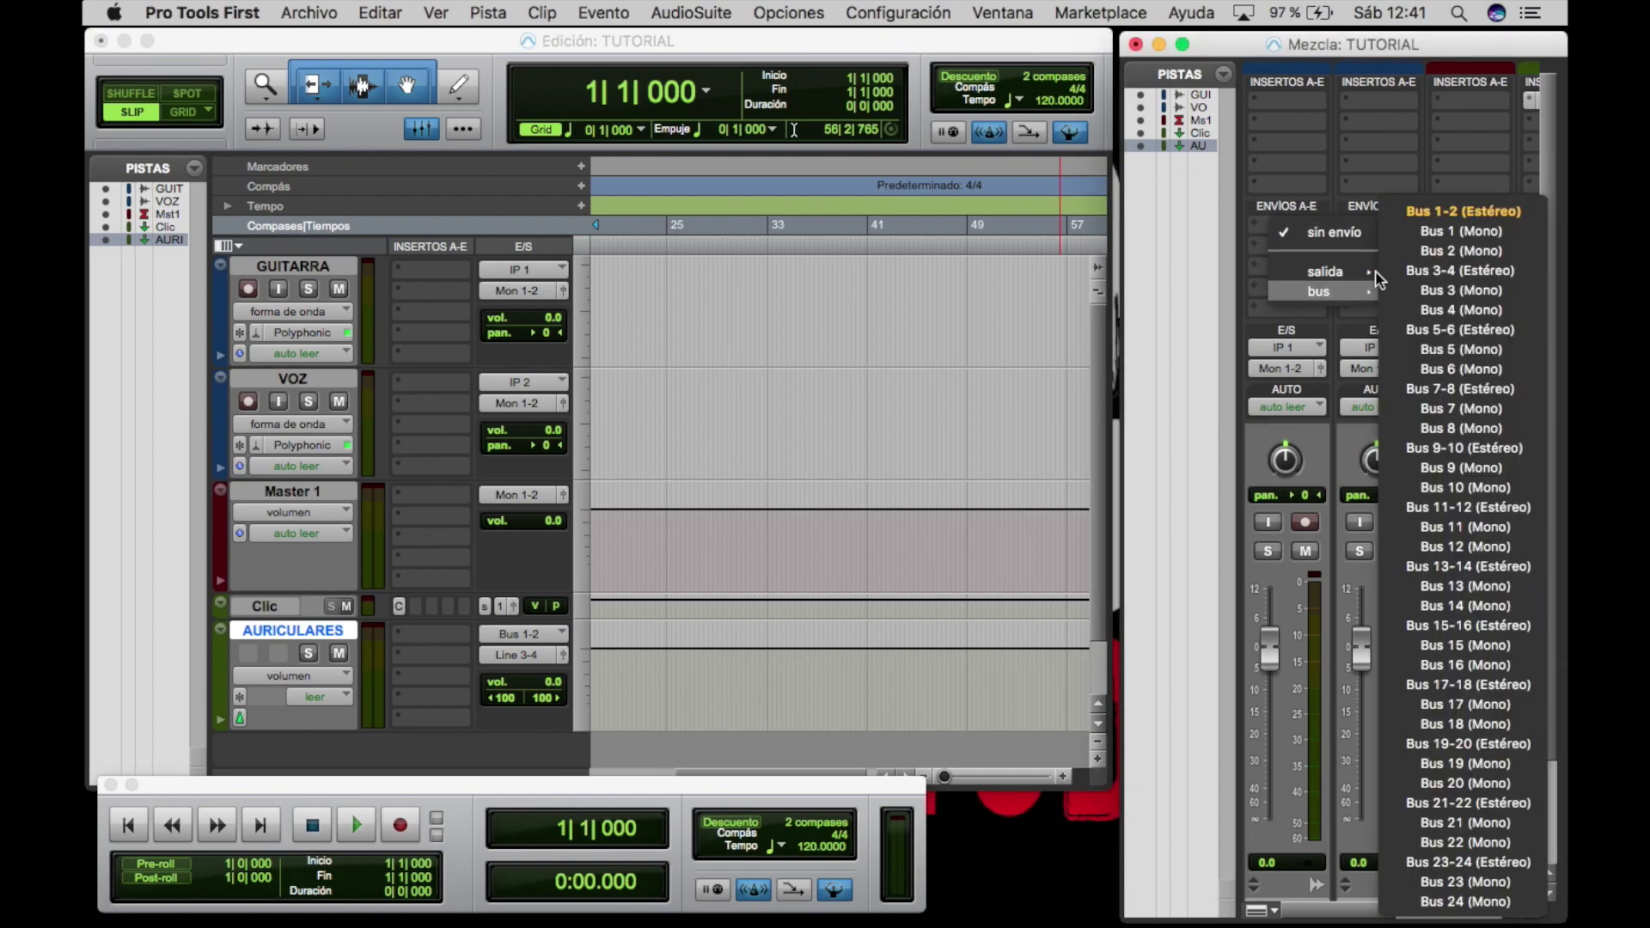
click(1410, 213)
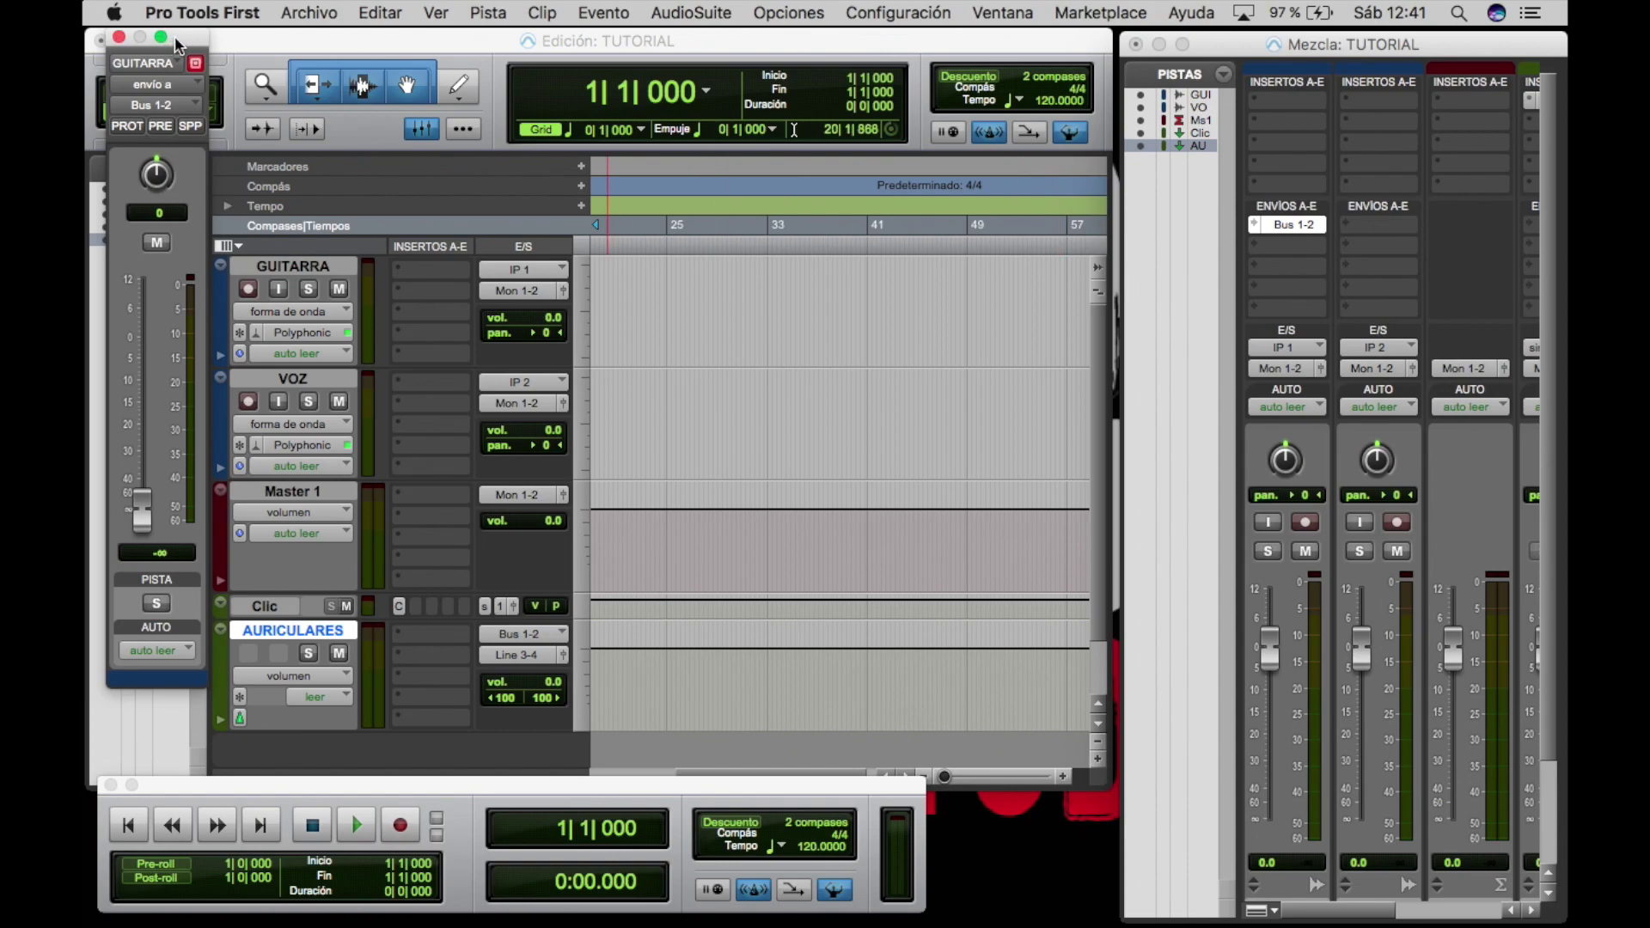
drag(177, 45, 418, 128)
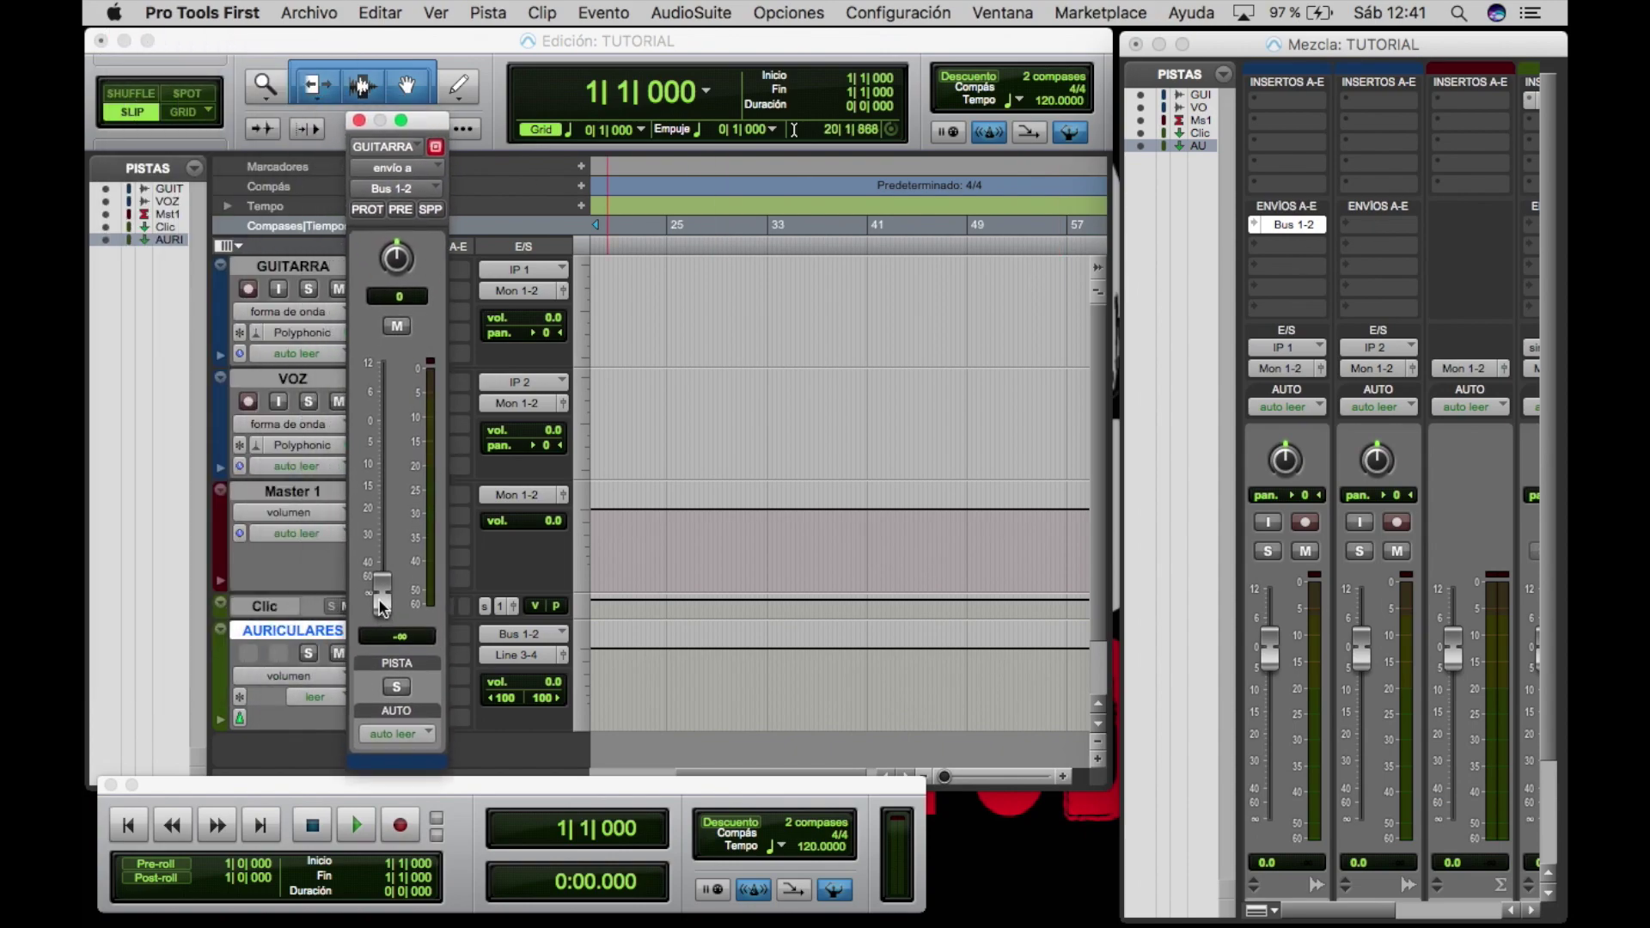
drag(379, 599, 386, 439)
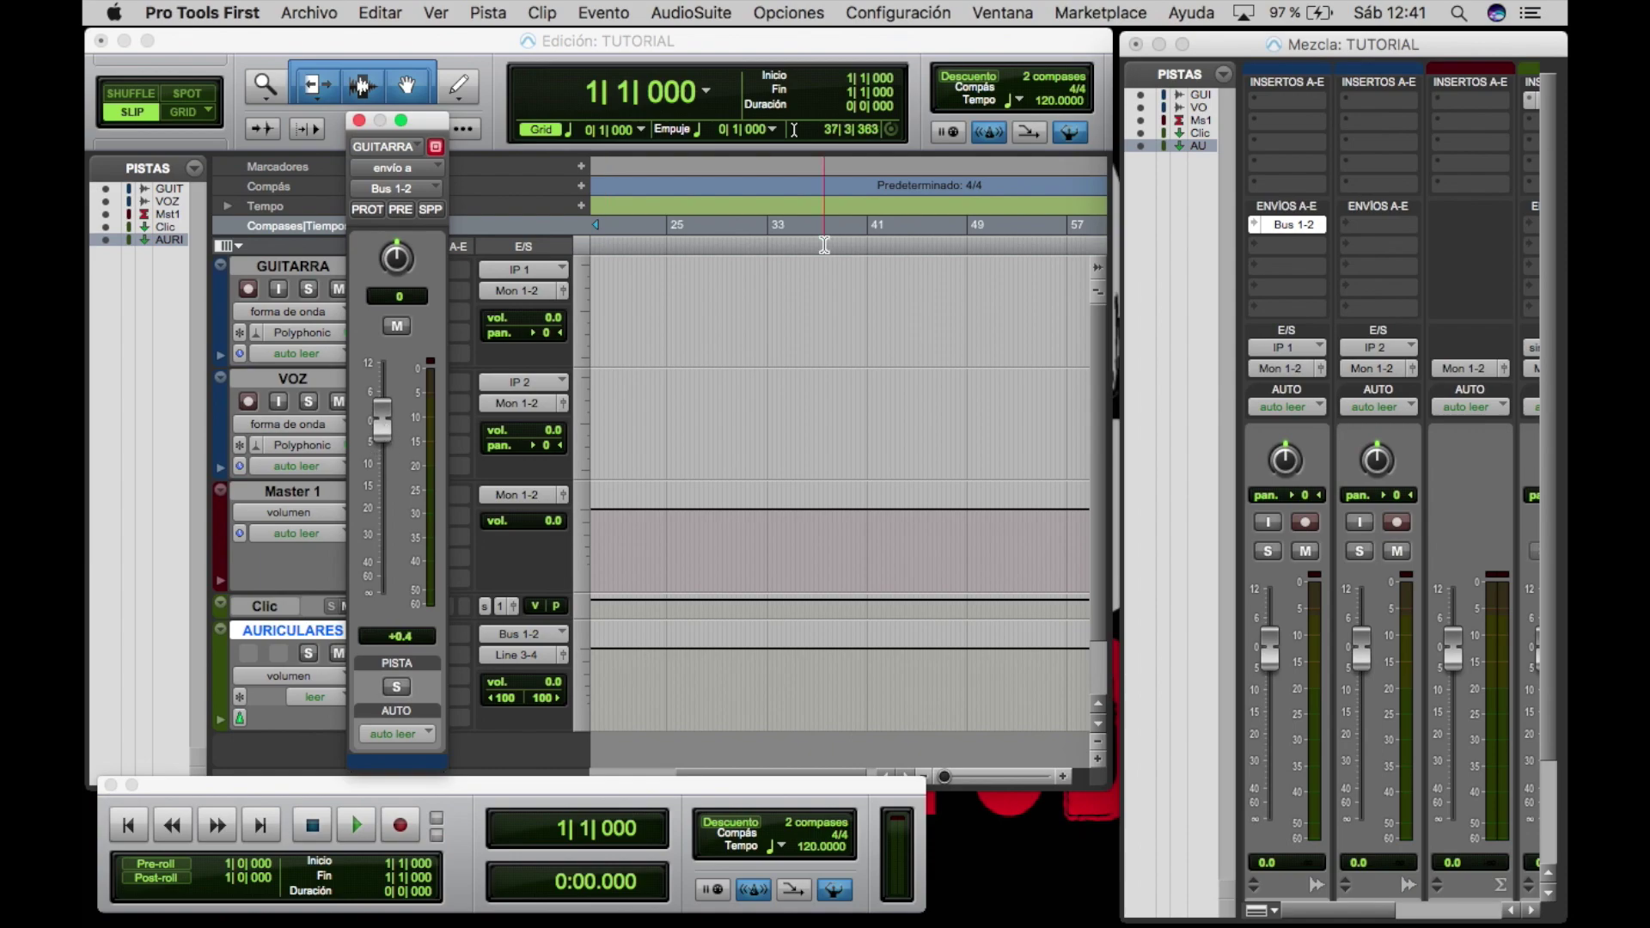
Step: Add a Bus 1-2 (Estéreo) send on VOZ at about +3.6 dB and set the VOZ and GUITARRA sends to pre-fader
click(1355, 226)
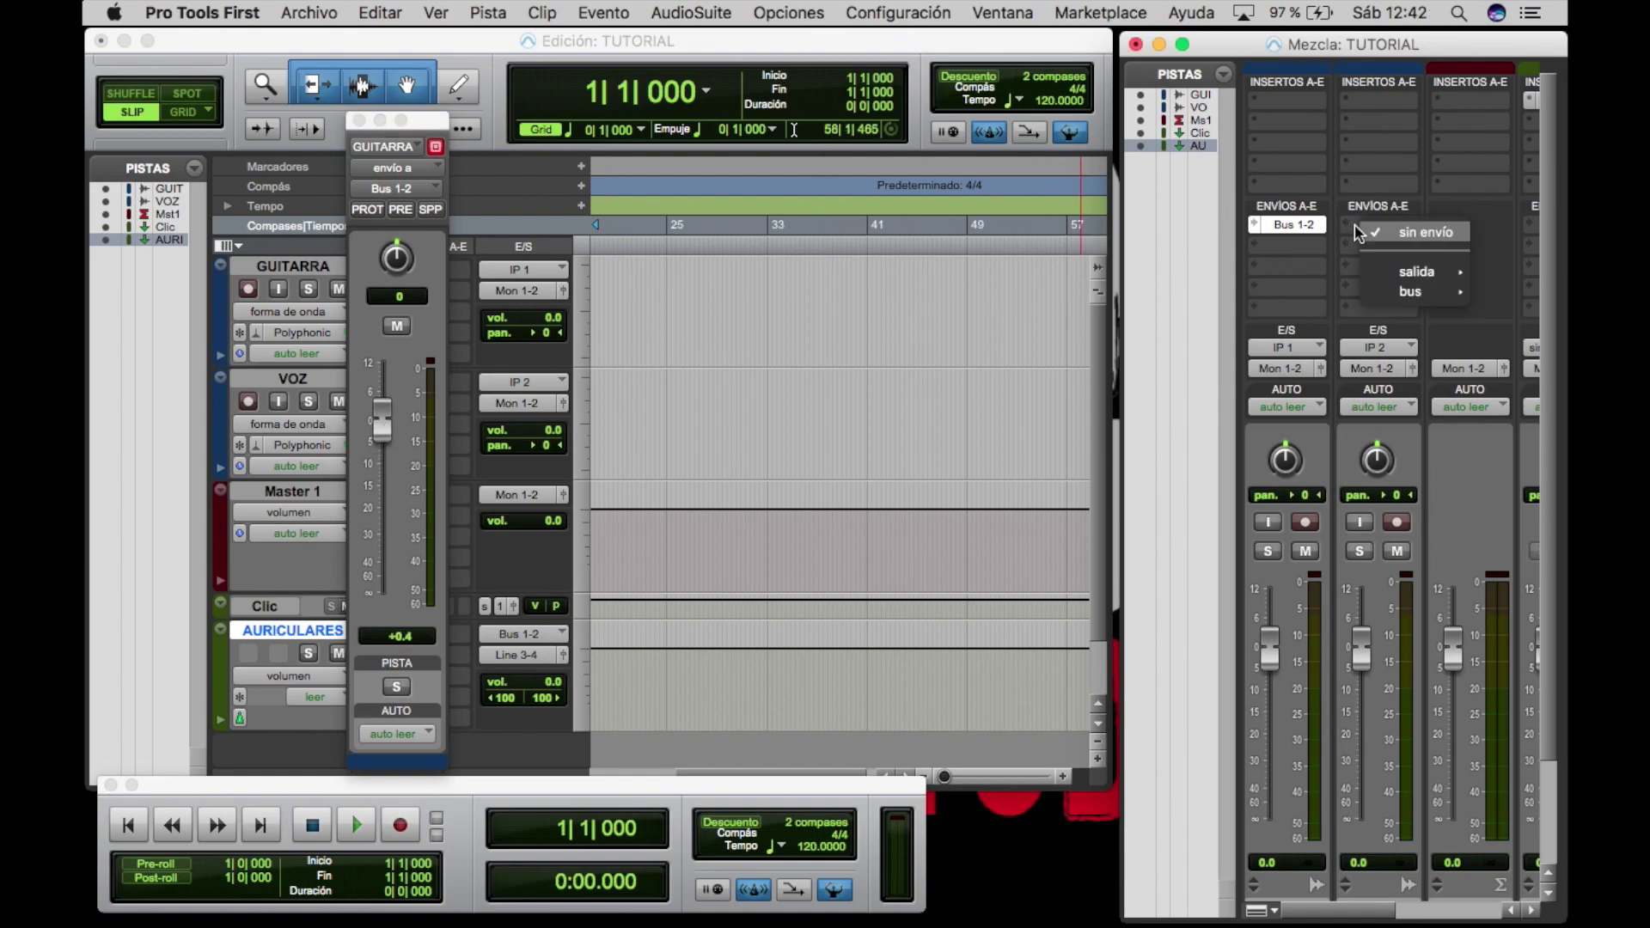
mouse_move(1410, 271)
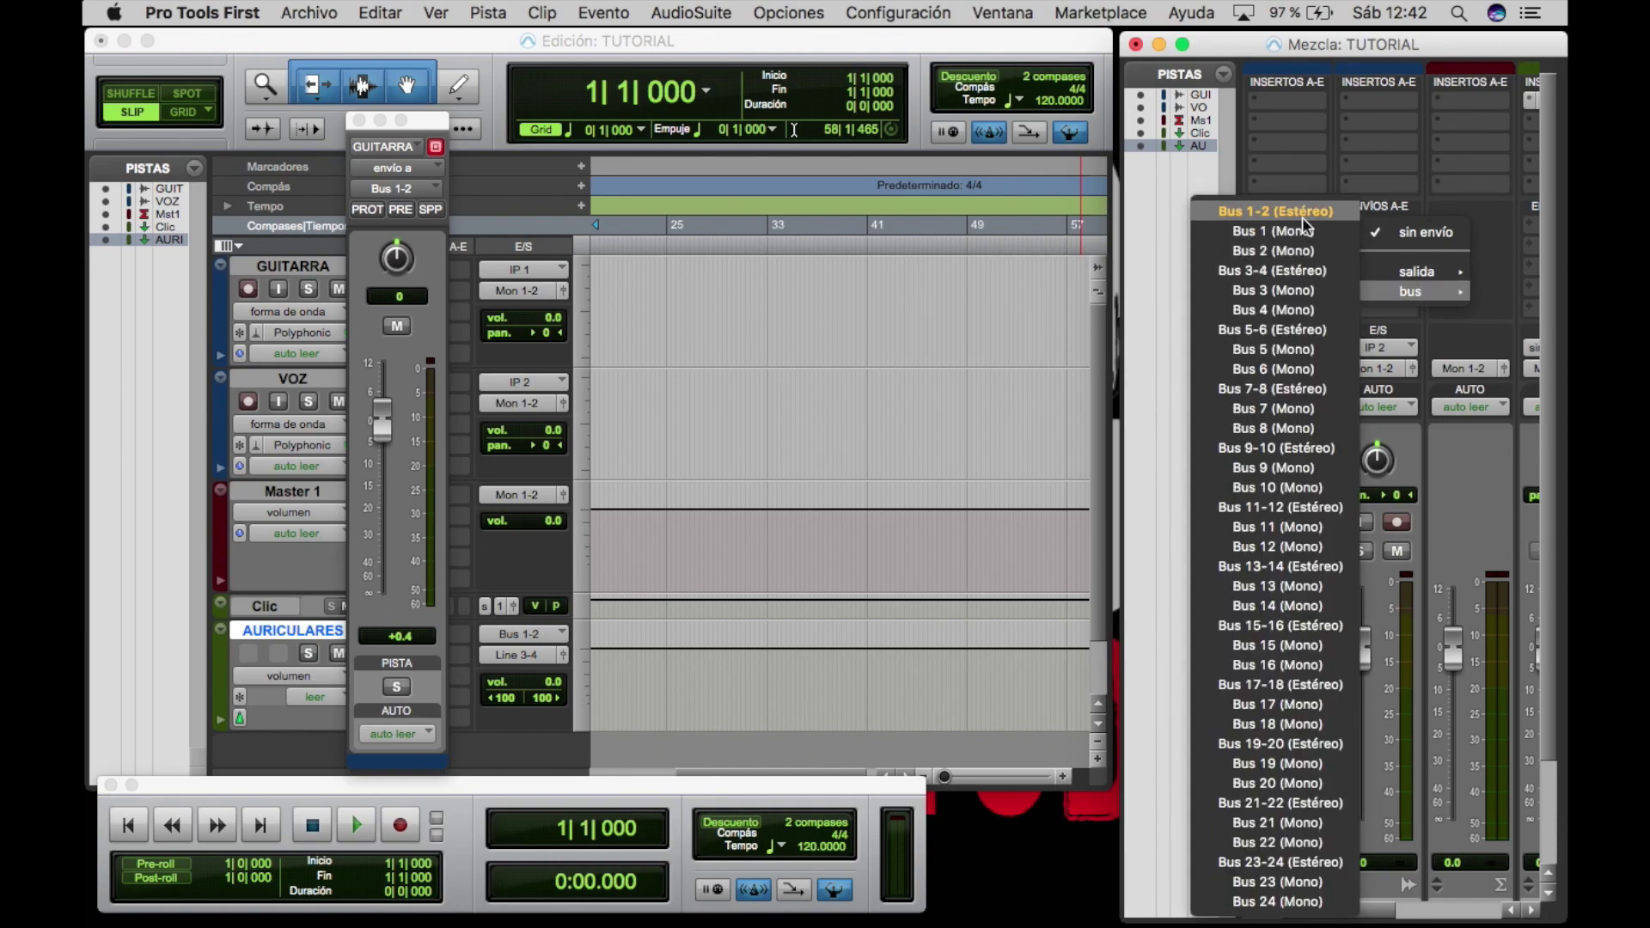
click(1289, 212)
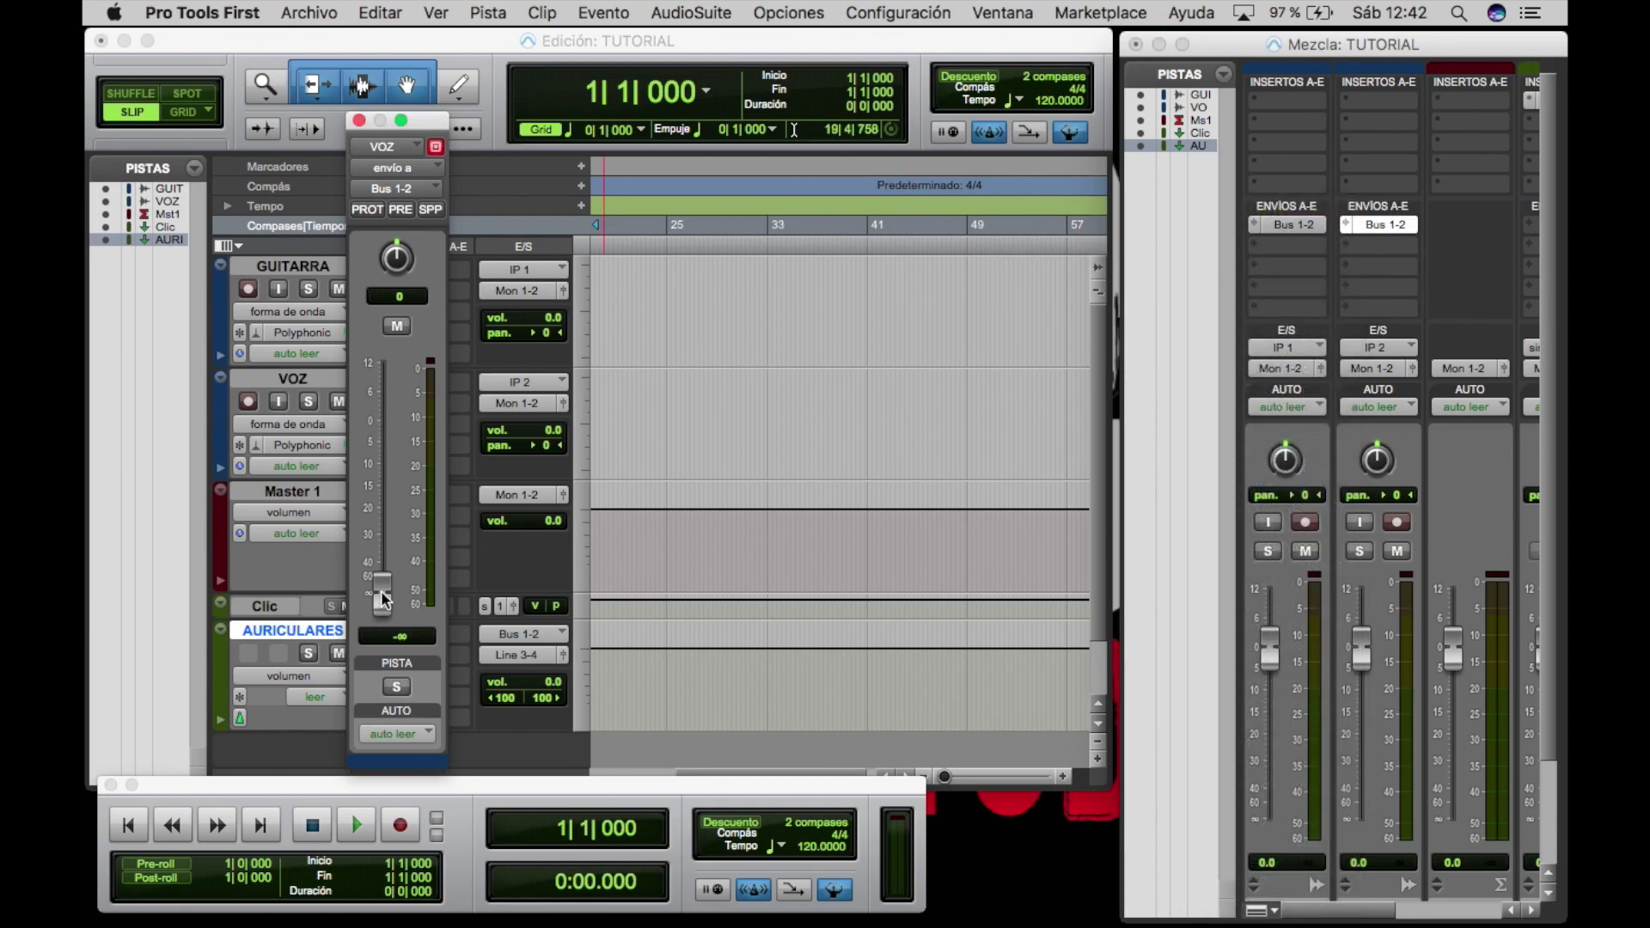
drag(382, 599, 404, 410)
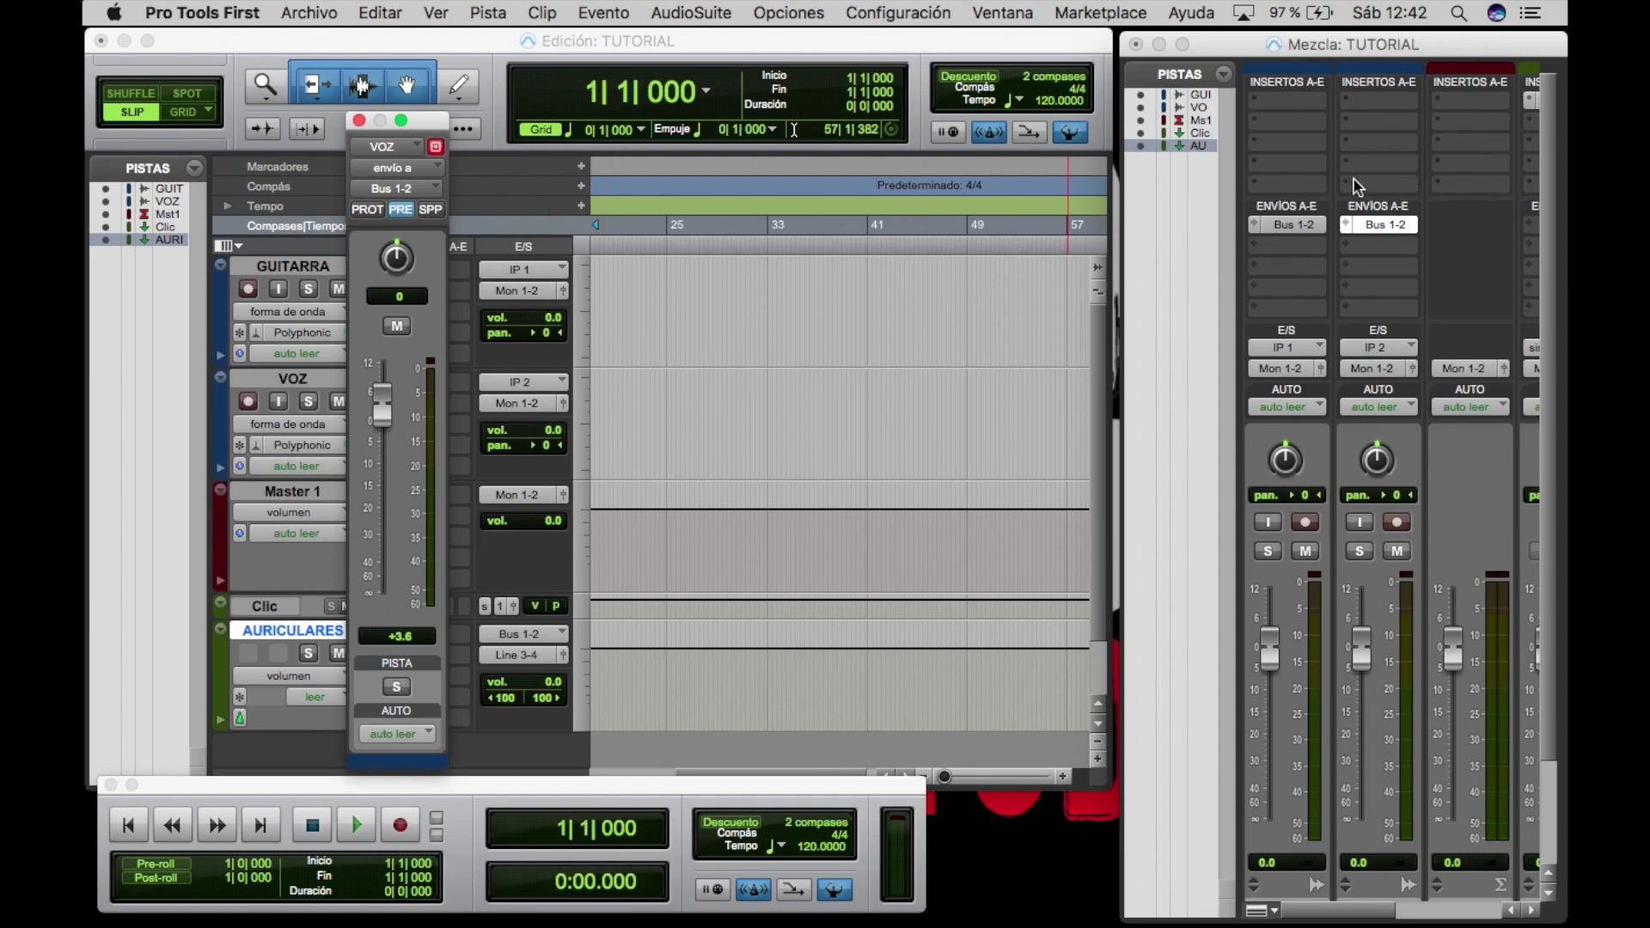
click(1303, 227)
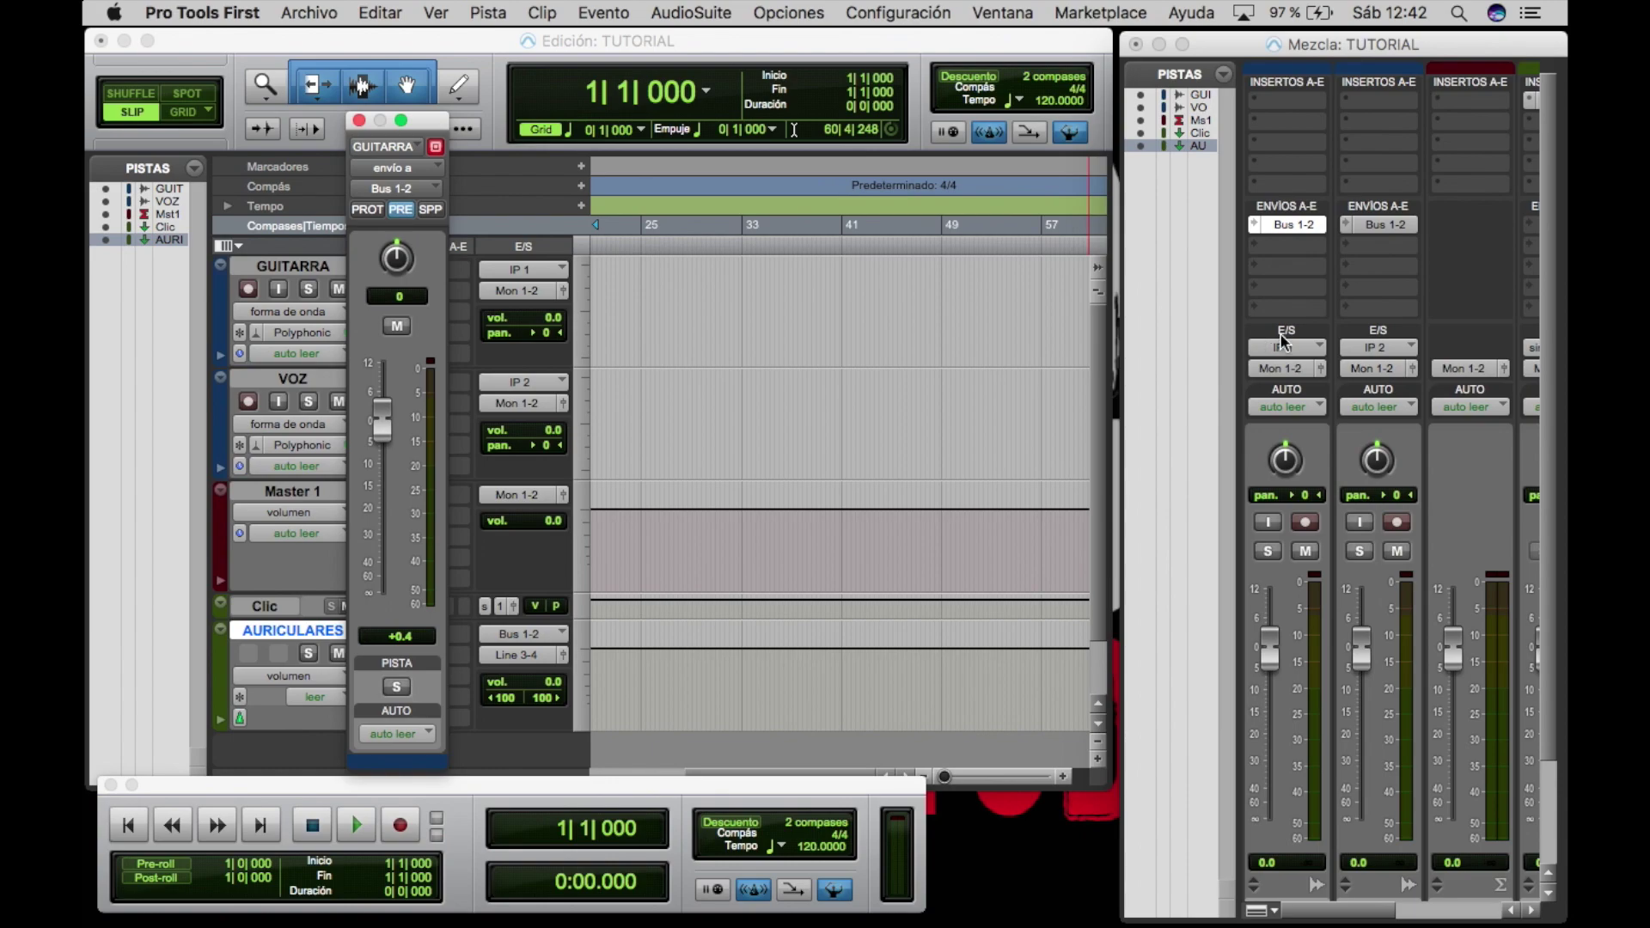
Step: Add a pre-fader send to Bus 1-2 (Estéreo) on the Clic track with its level at about -3.0 dB
scroll(1283, 340, right, 5)
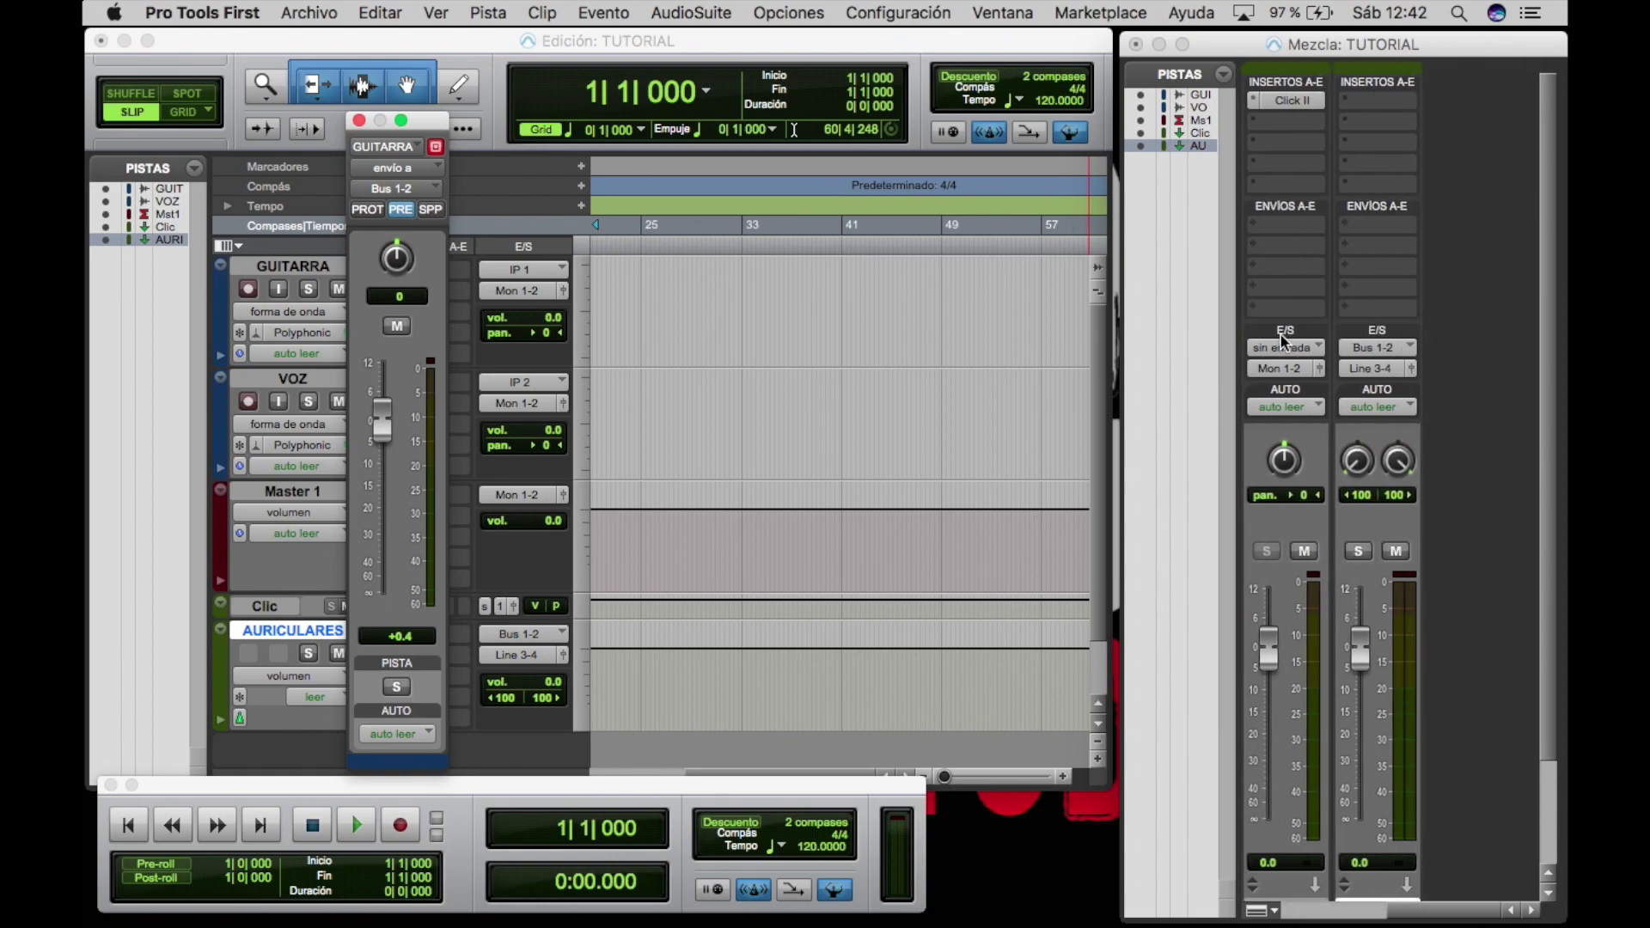
click(1299, 229)
mouse_move(1319, 292)
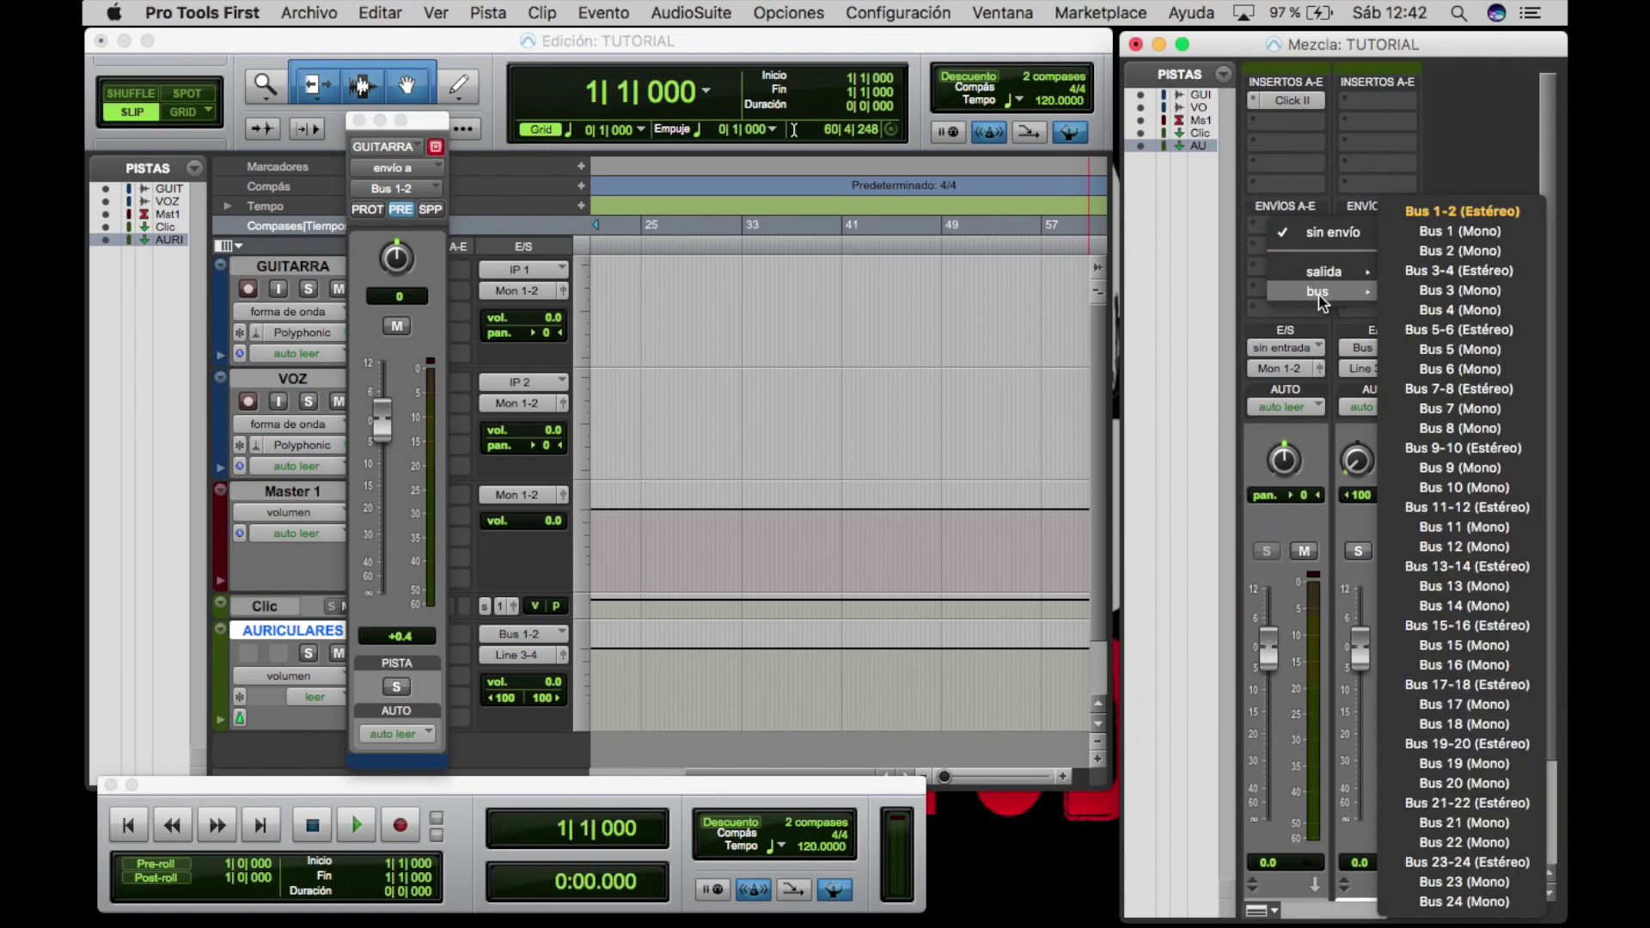
click(1468, 211)
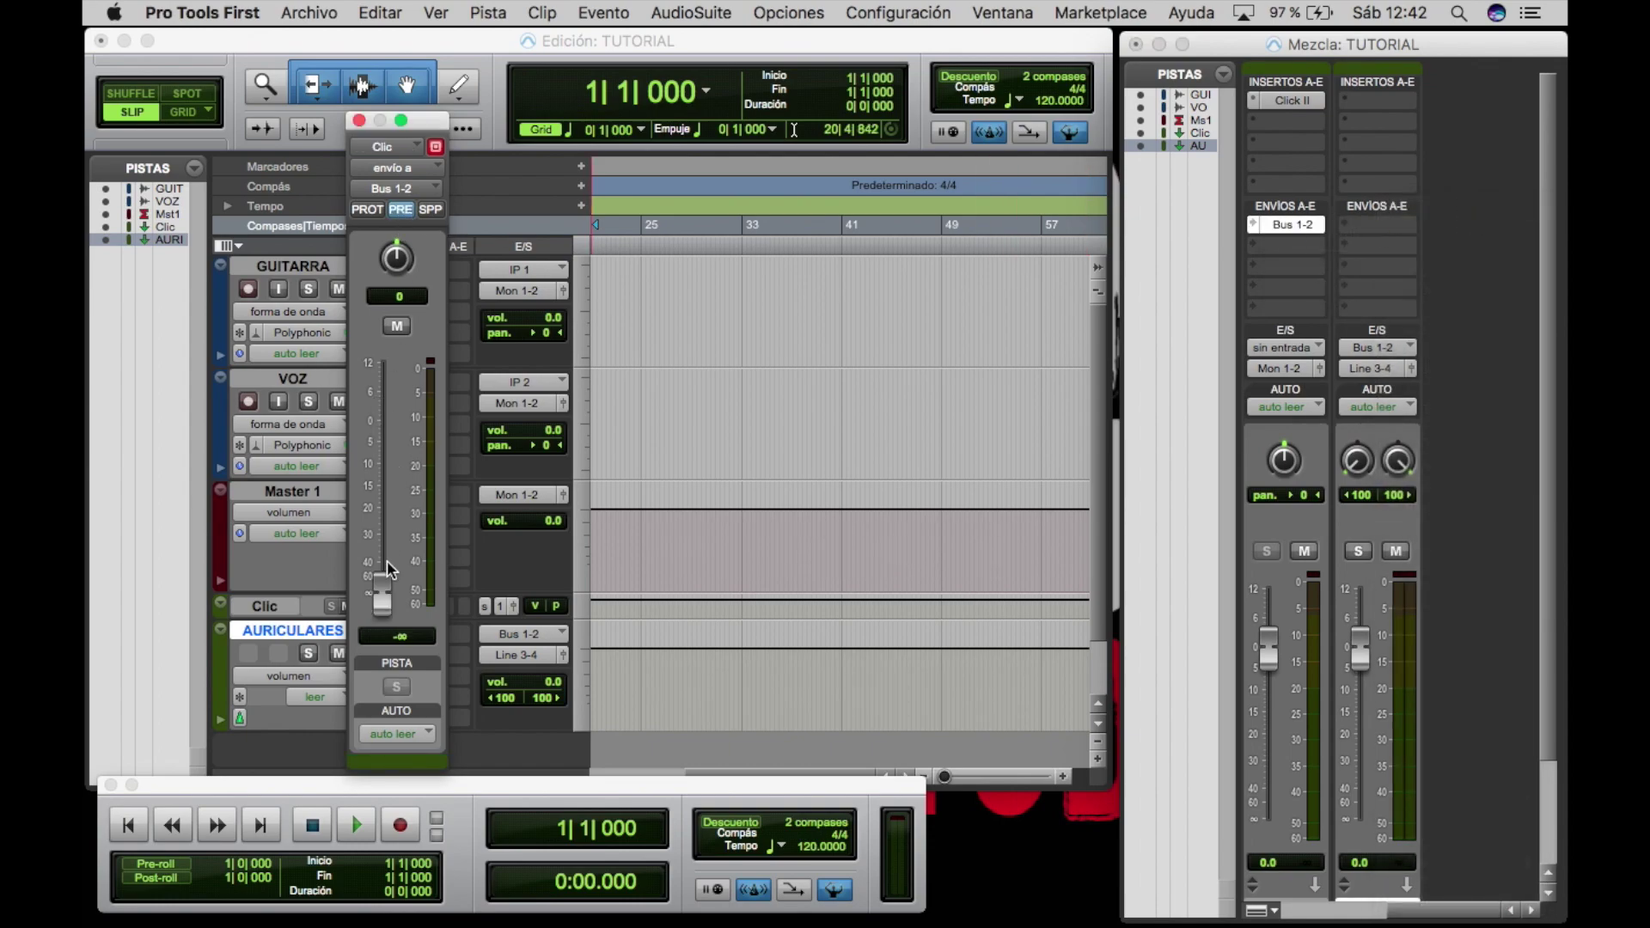
drag(381, 599, 388, 440)
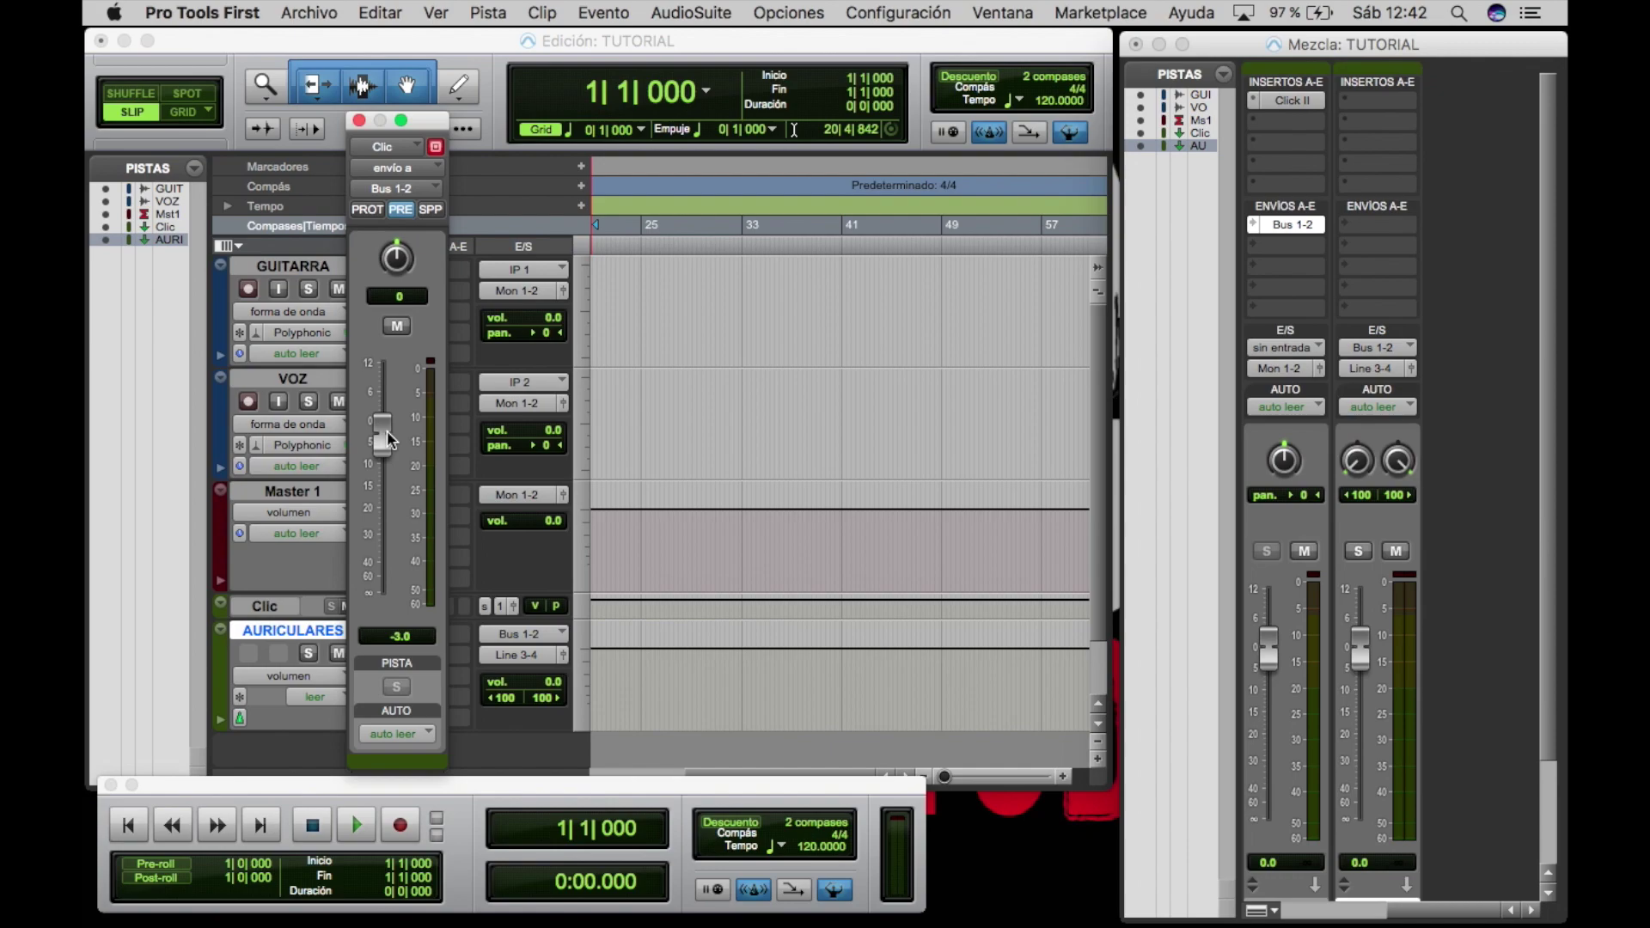
click(359, 120)
Step: Hide the Clic and AURICULARES tracks from the edit and mix windows
scroll(645, 409, left, 3)
scroll(645, 409, down, 2)
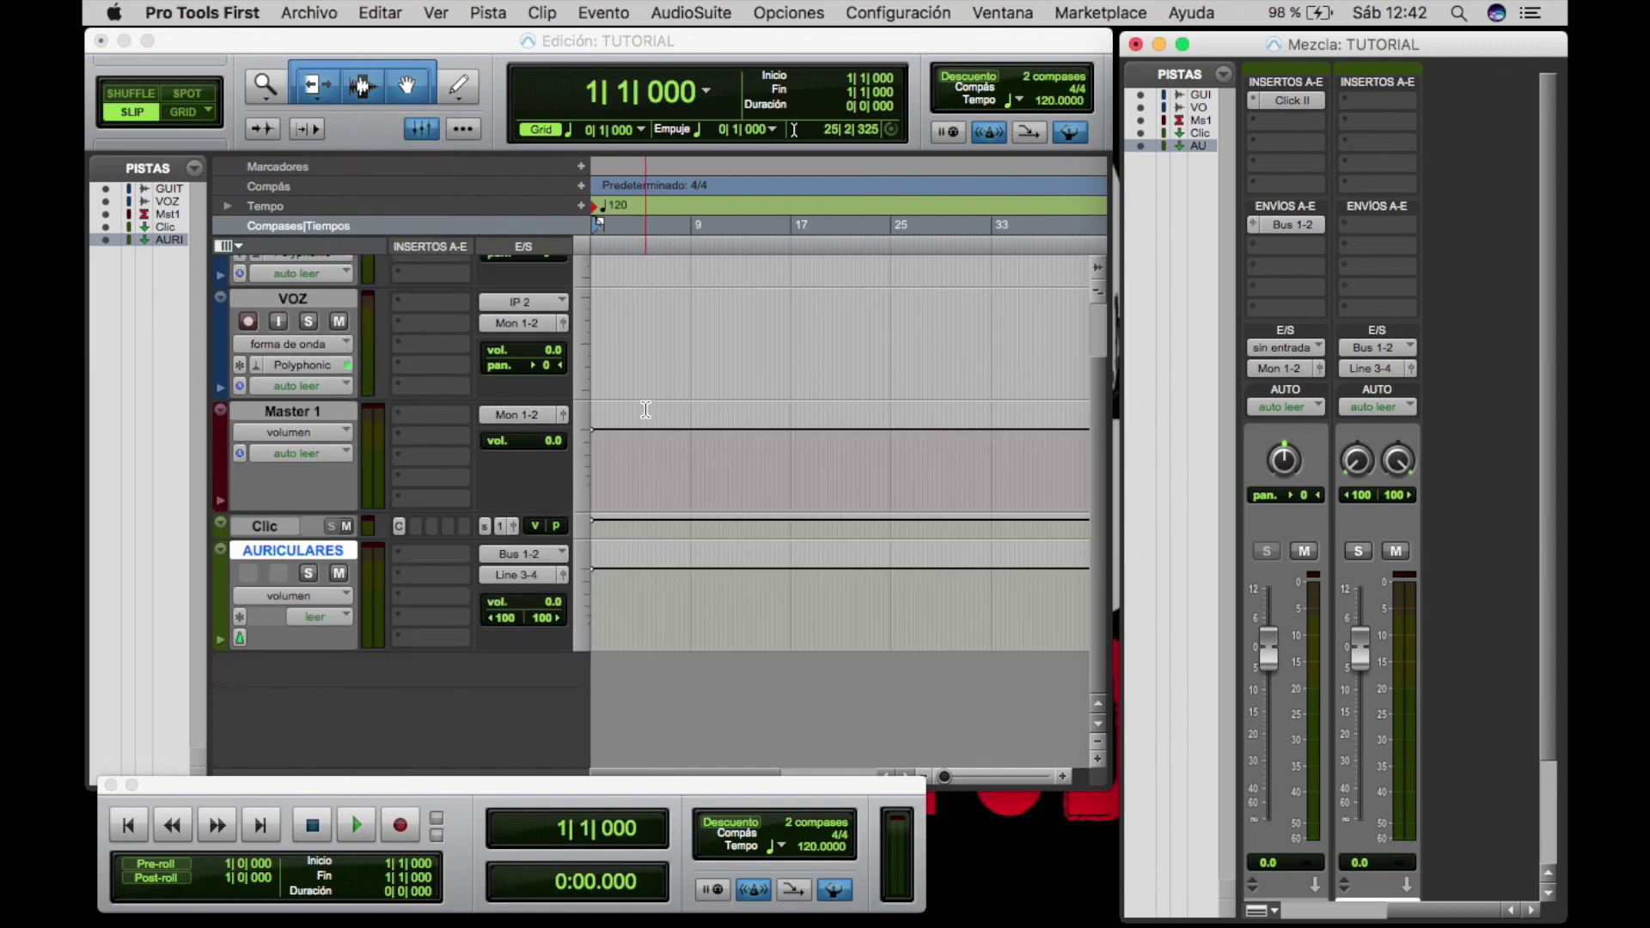
scroll(645, 409, up, 2)
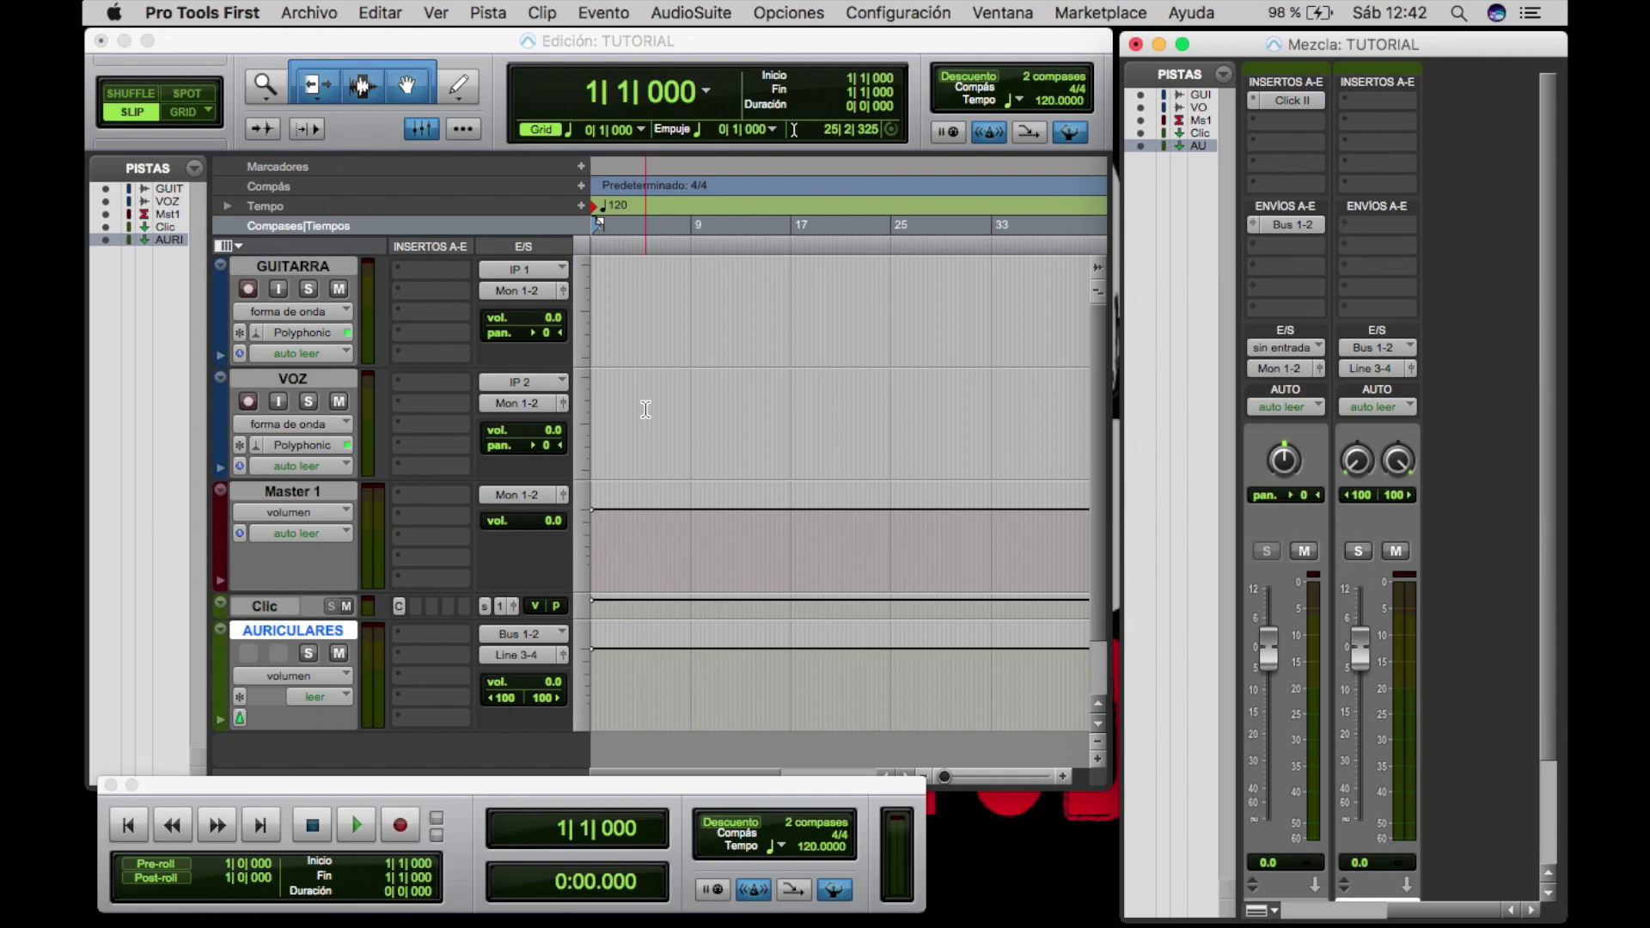
shift+click(281, 607)
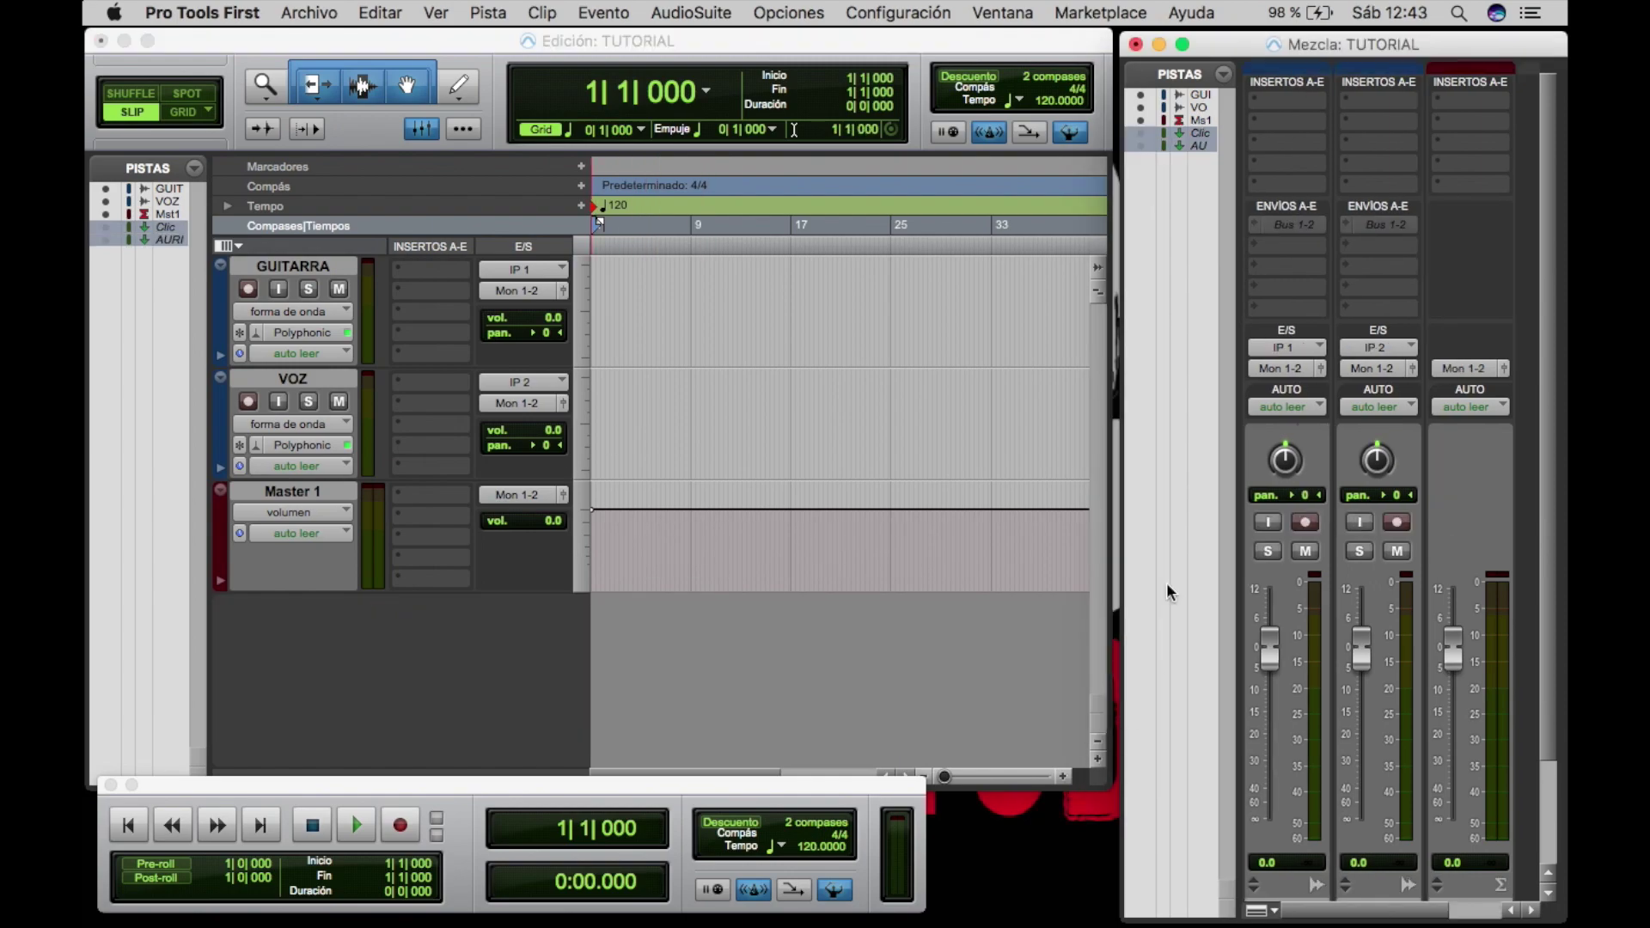
Step: Minimize the mix window, enlarge the edit window to fill the screen and move the floating transport below the tracks
click(1158, 45)
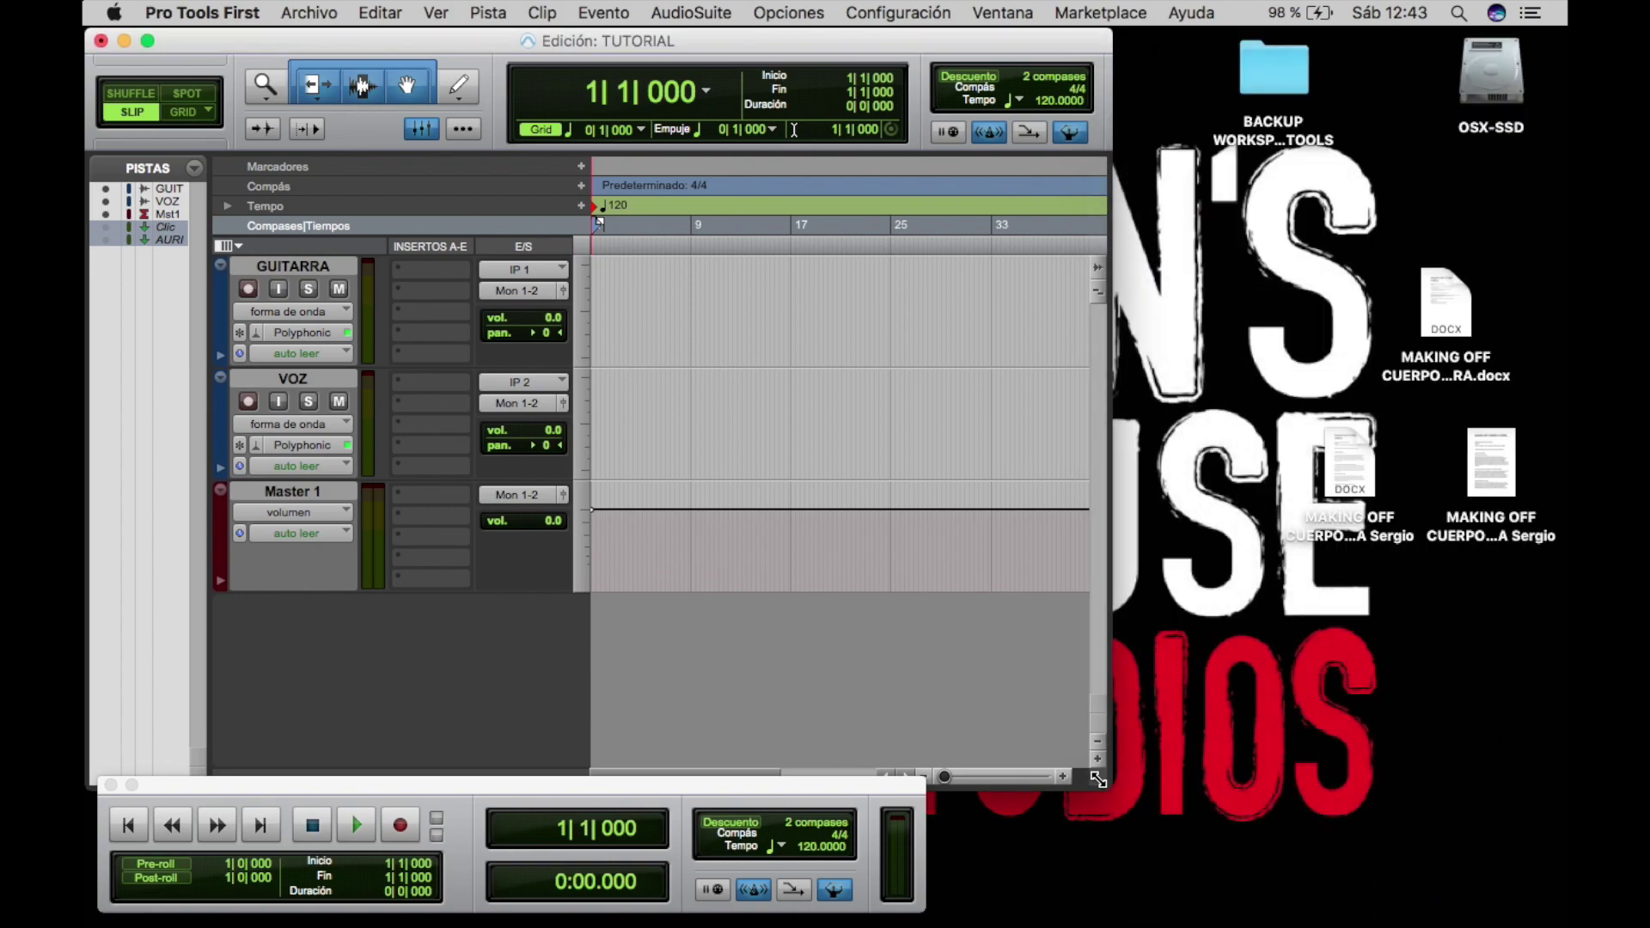
drag(1100, 783, 1547, 922)
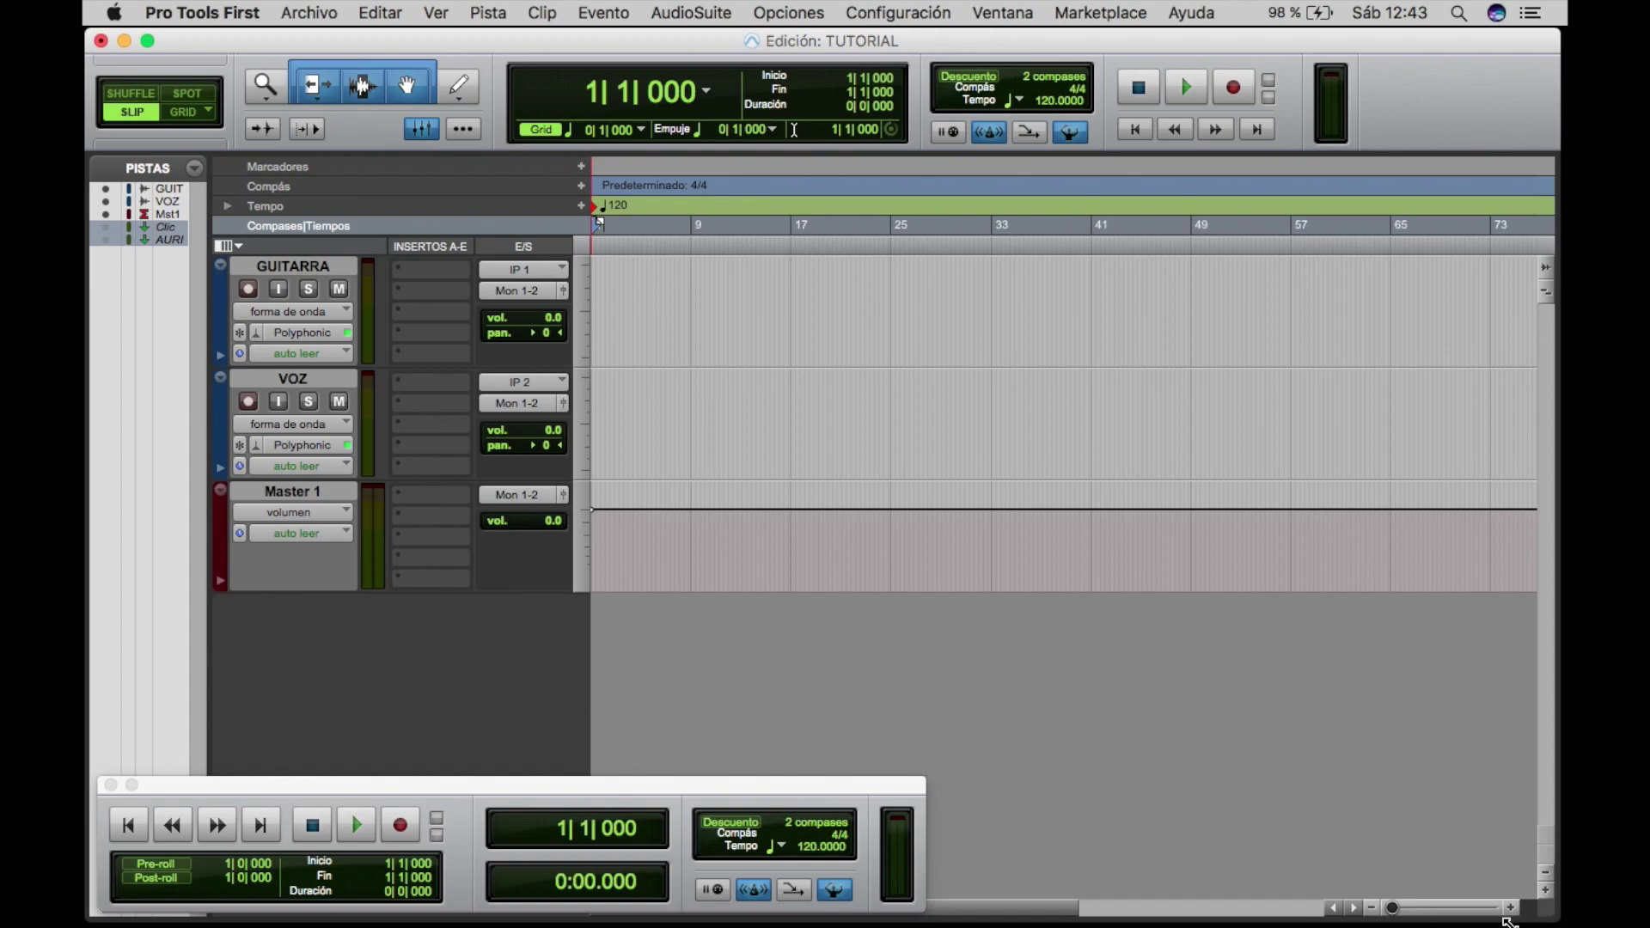
drag(585, 786, 906, 729)
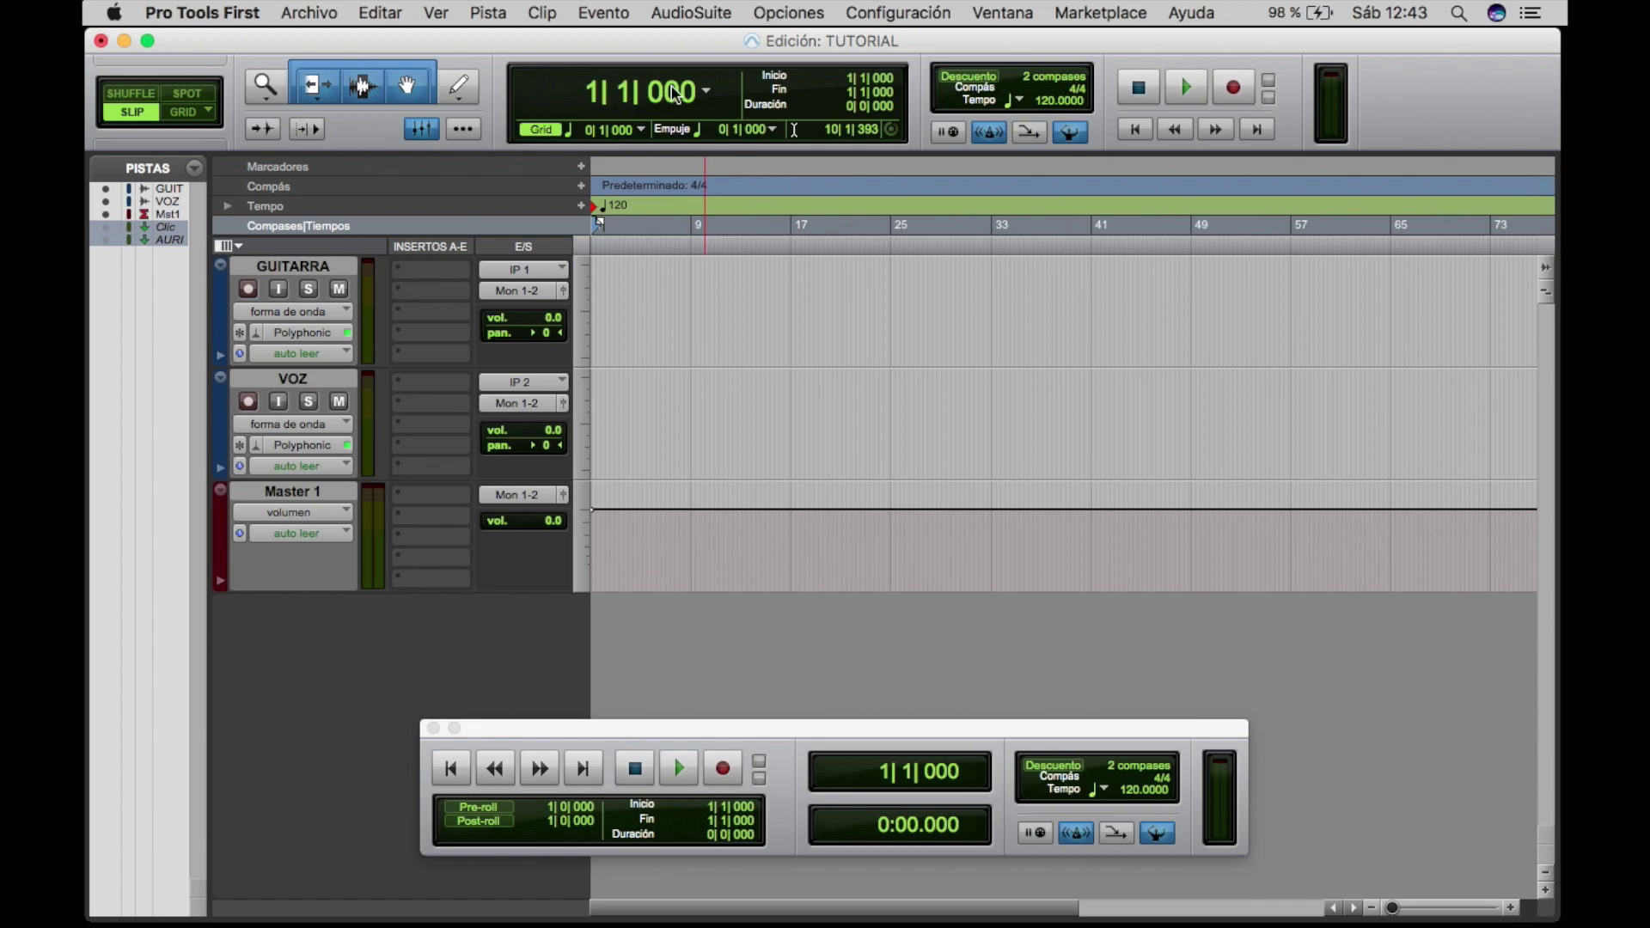
Step: Switch the main counter to Min:Segs and return it to Compases|Tiempos
click(705, 91)
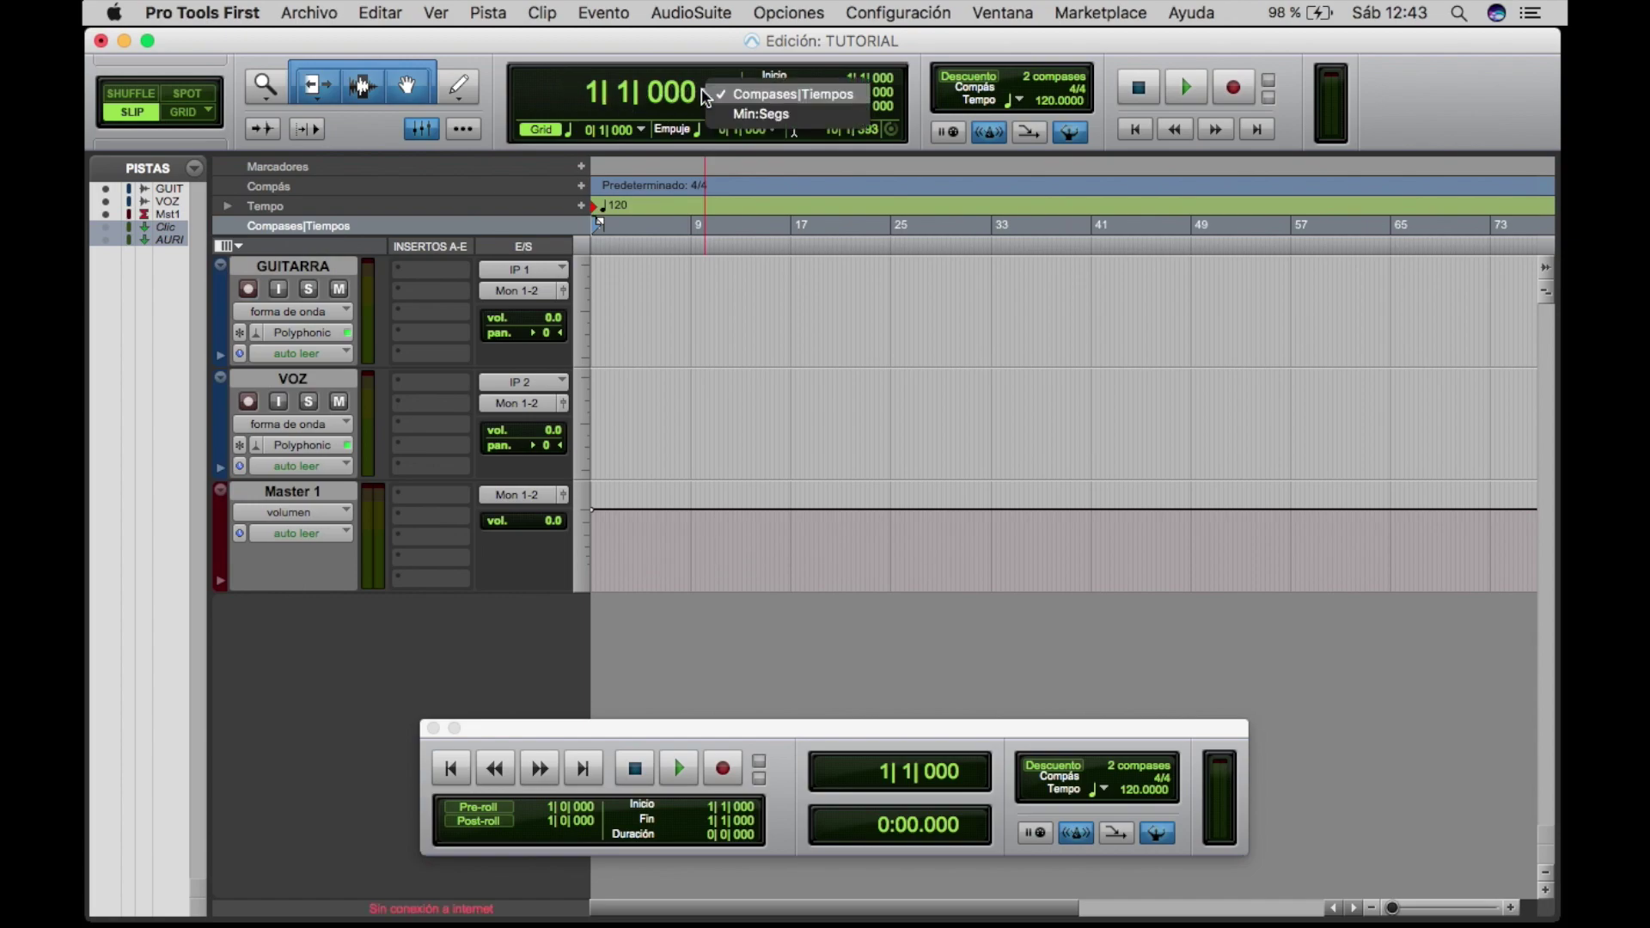
click(754, 120)
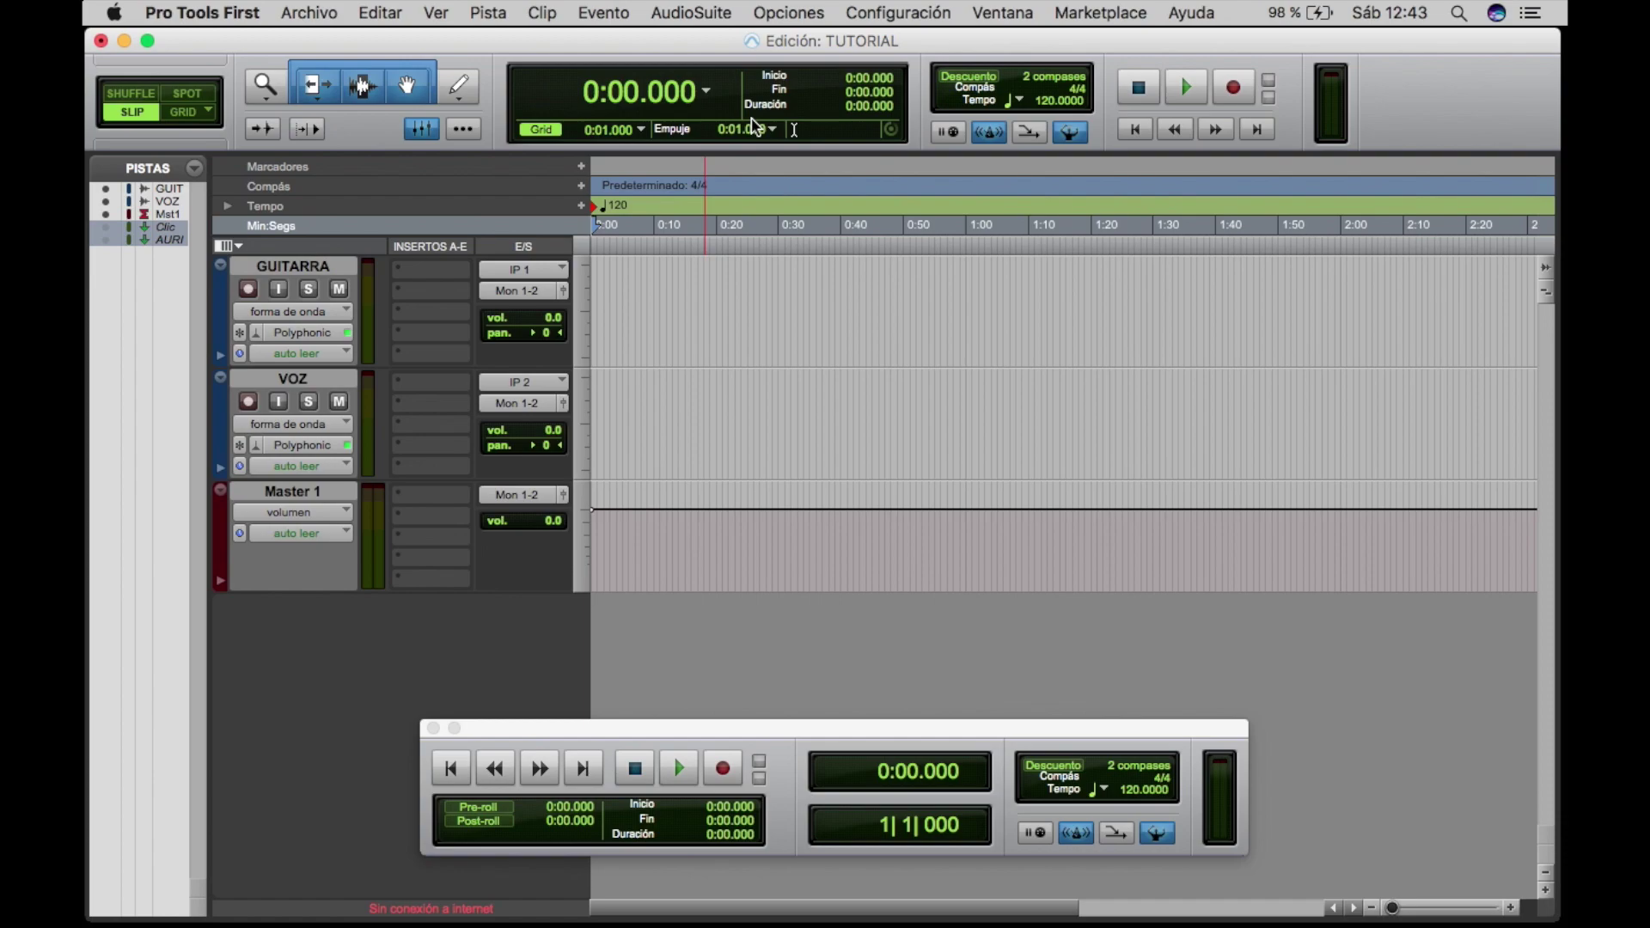
click(707, 91)
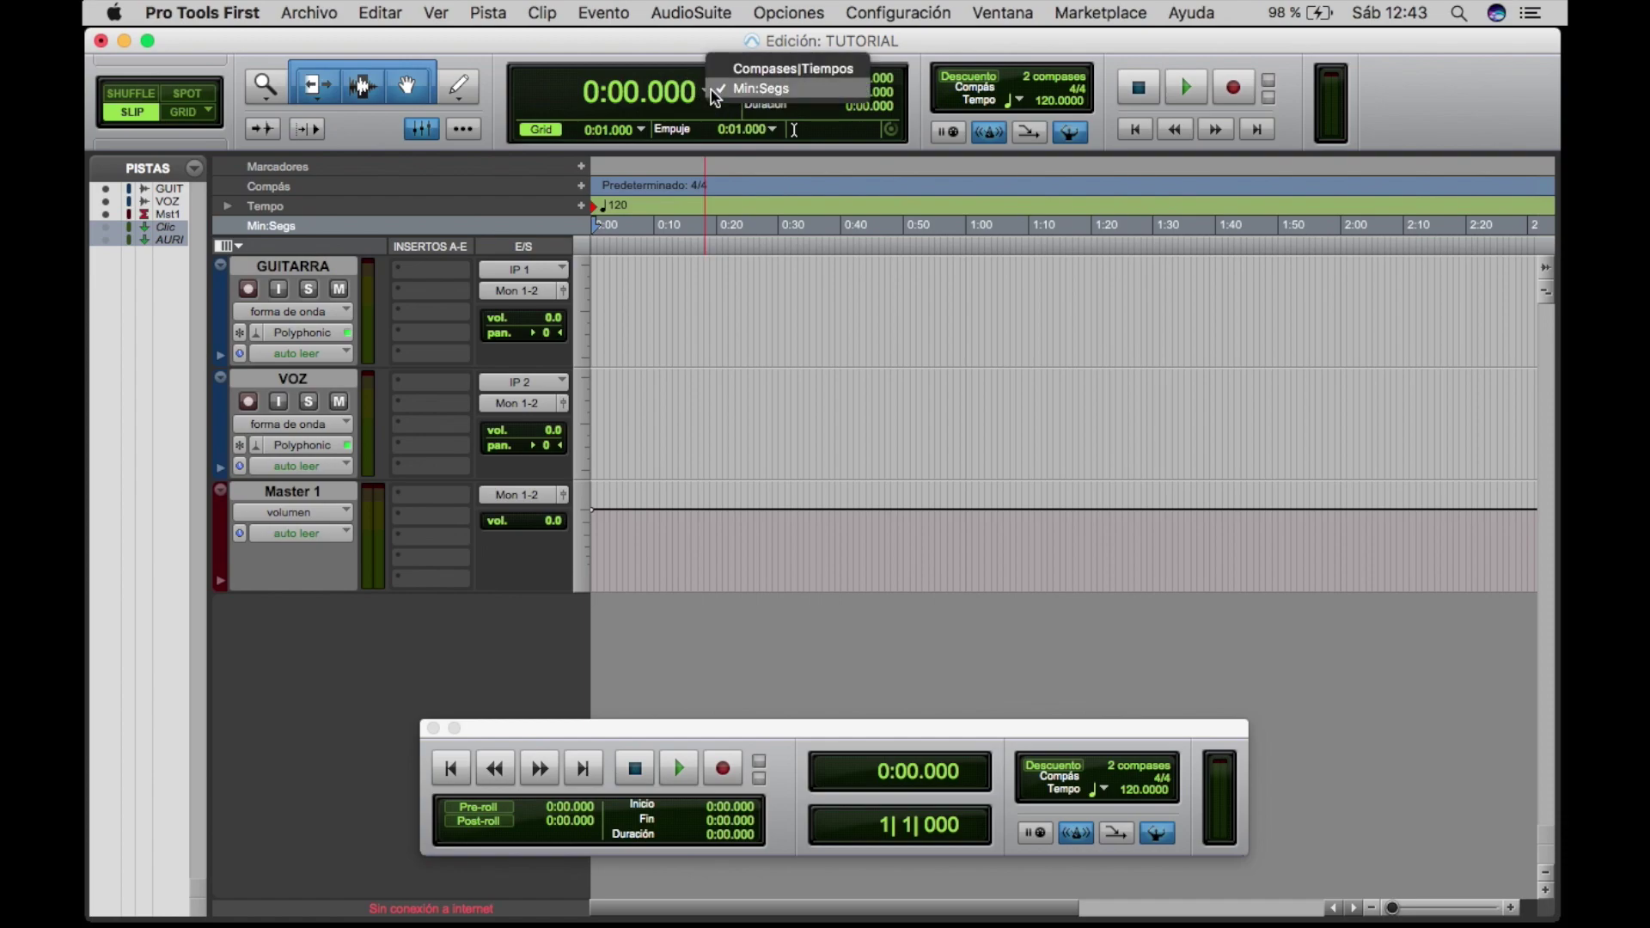
click(756, 74)
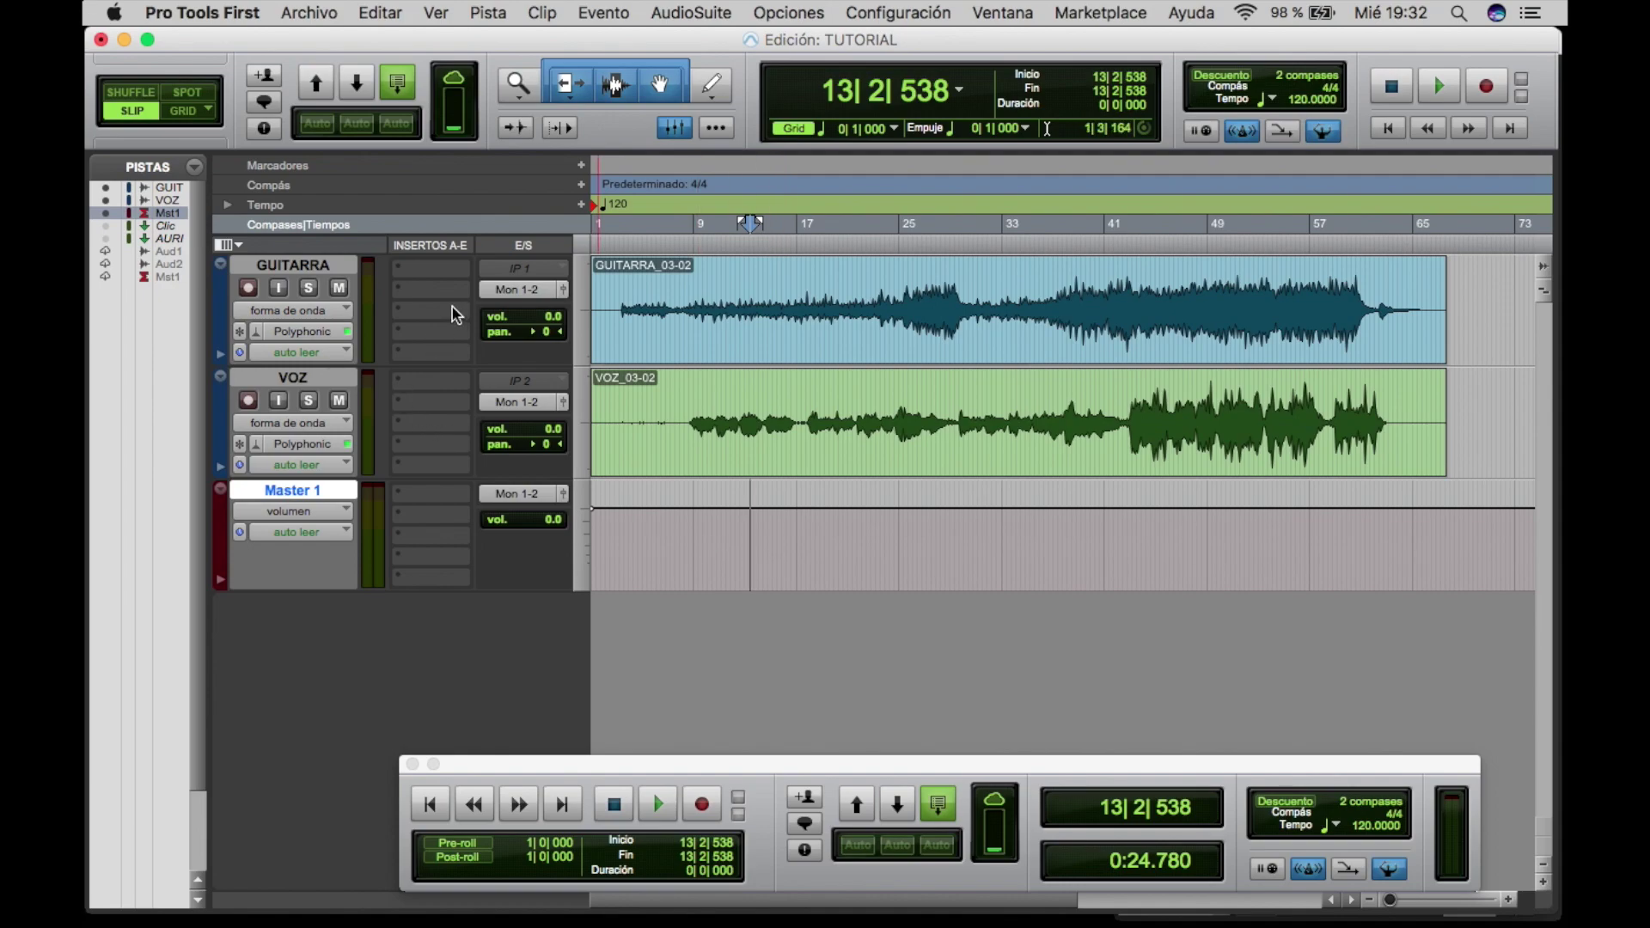
Step: Check the insert options of the GUITARRA track and show the Mezcla window with the tracks' insert slots
click(431, 267)
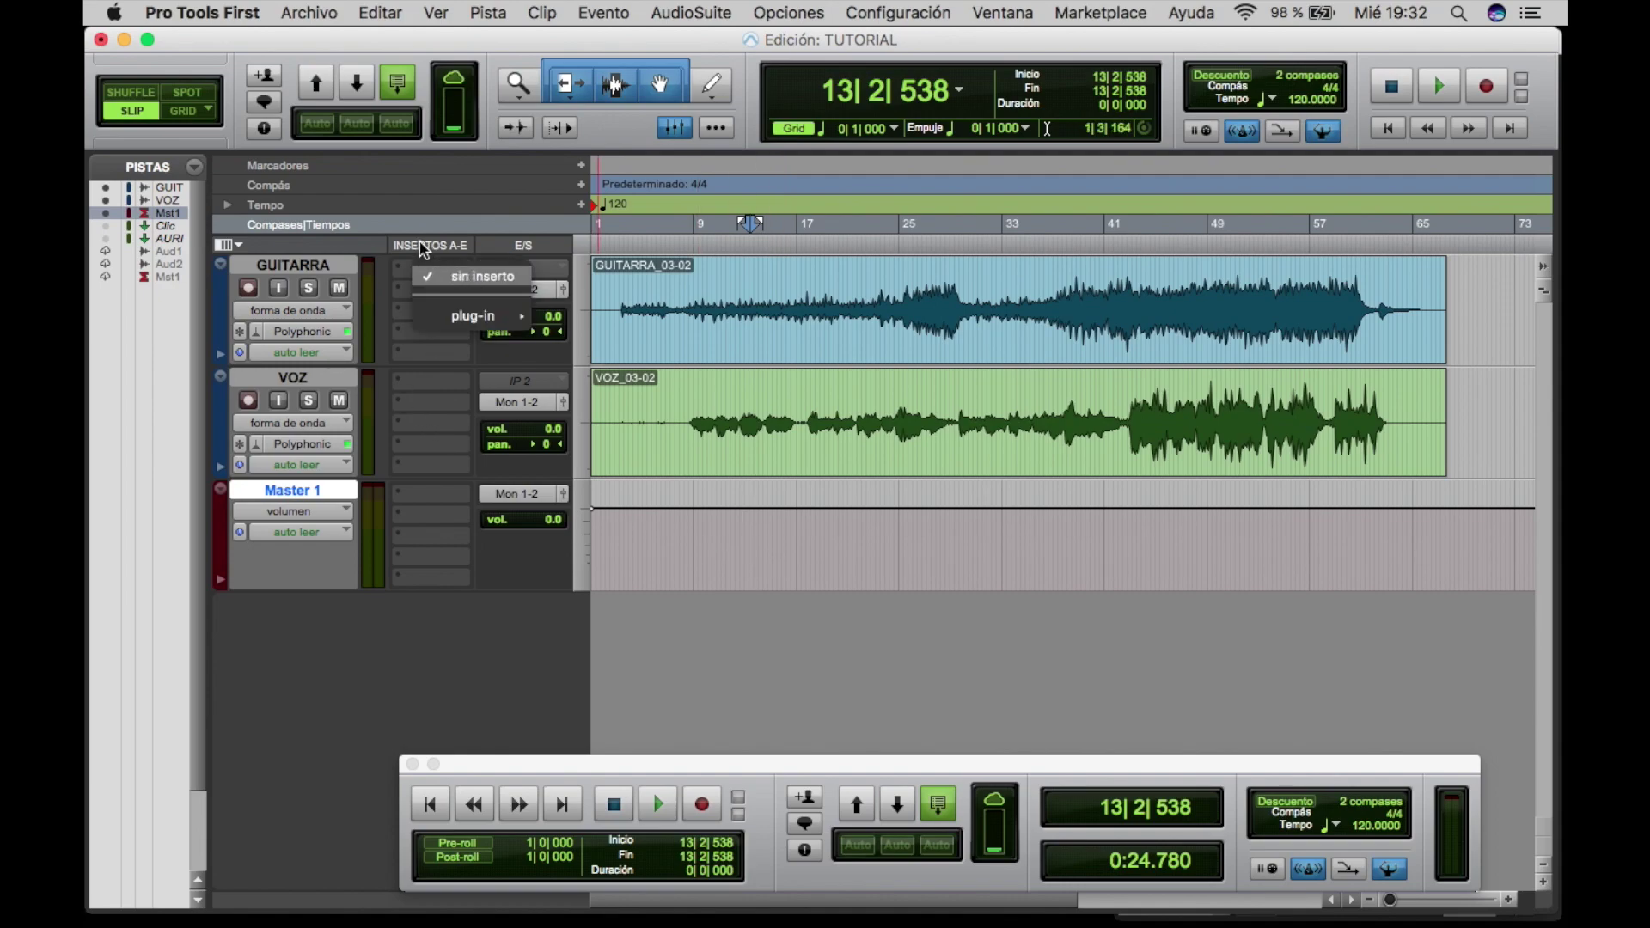
click(348, 242)
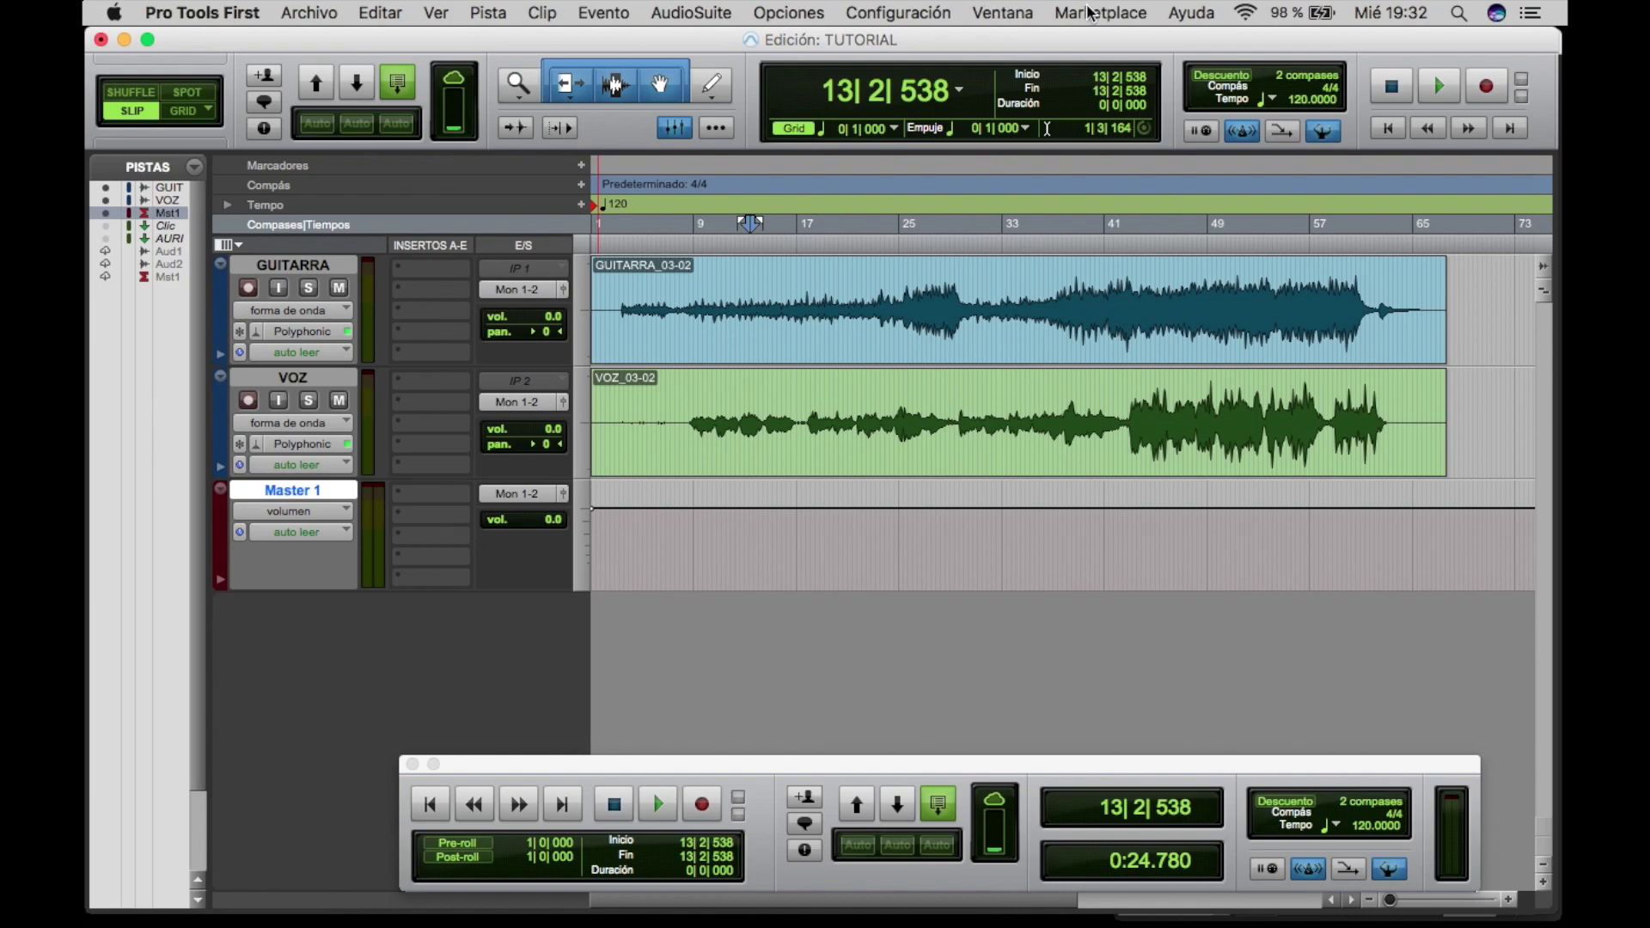
click(1003, 12)
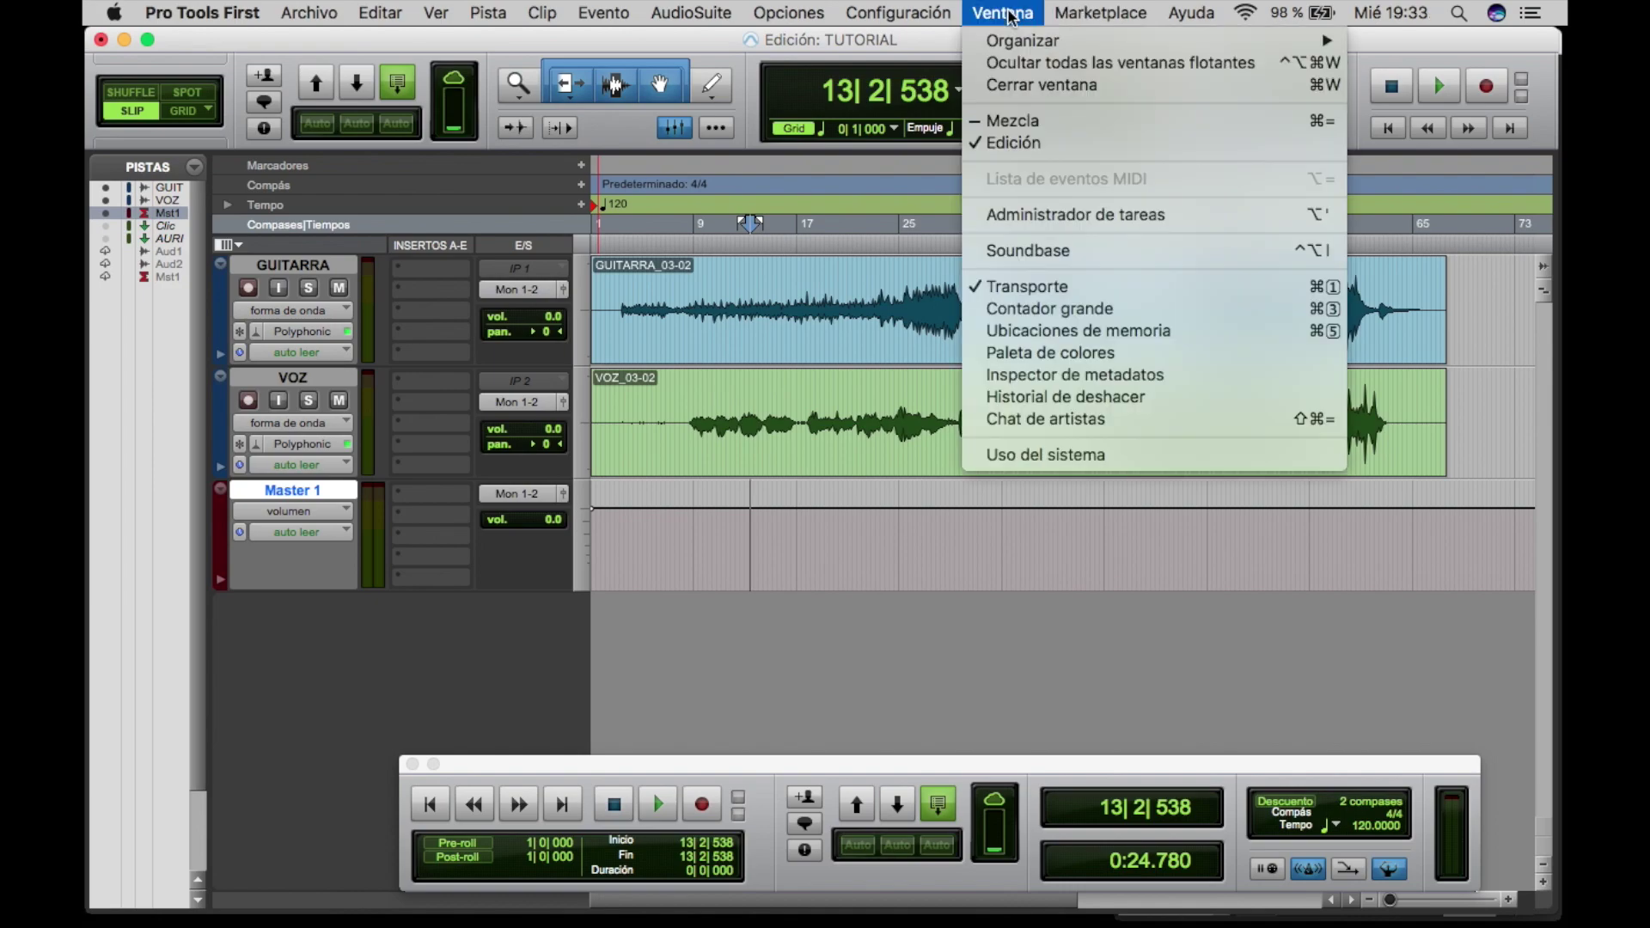
click(1018, 121)
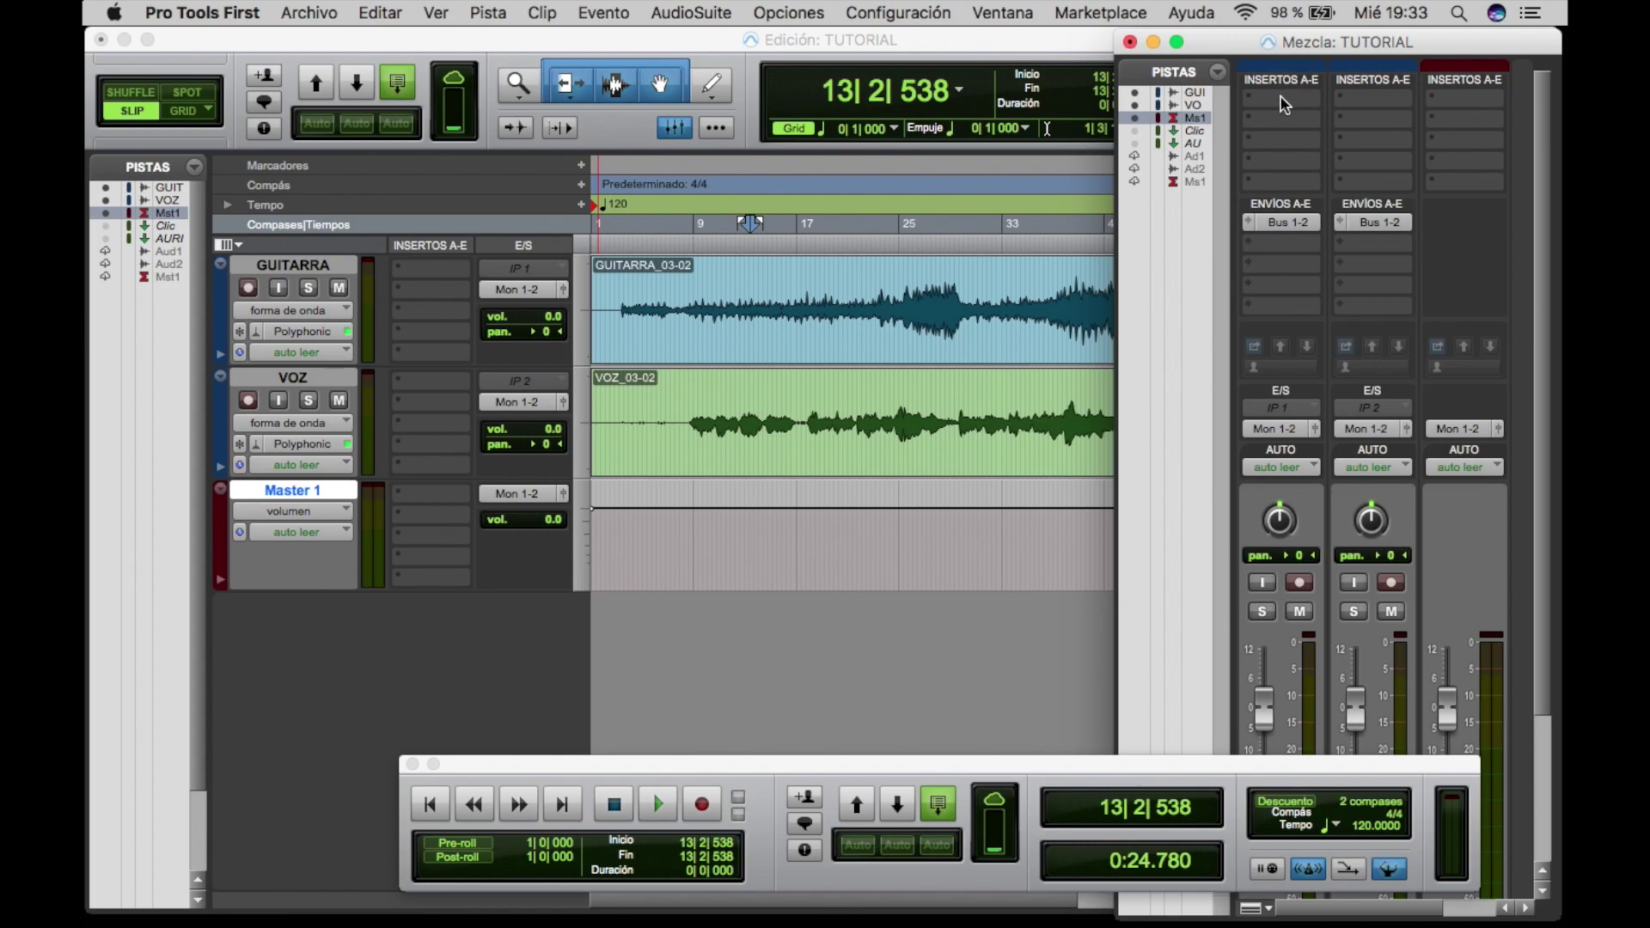
Step: Insert the EQ3 7-Band (mono) plug-in on the GUITARRA track and move its window clear of the track controls
click(429, 267)
mouse_move(472, 315)
mouse_move(583, 327)
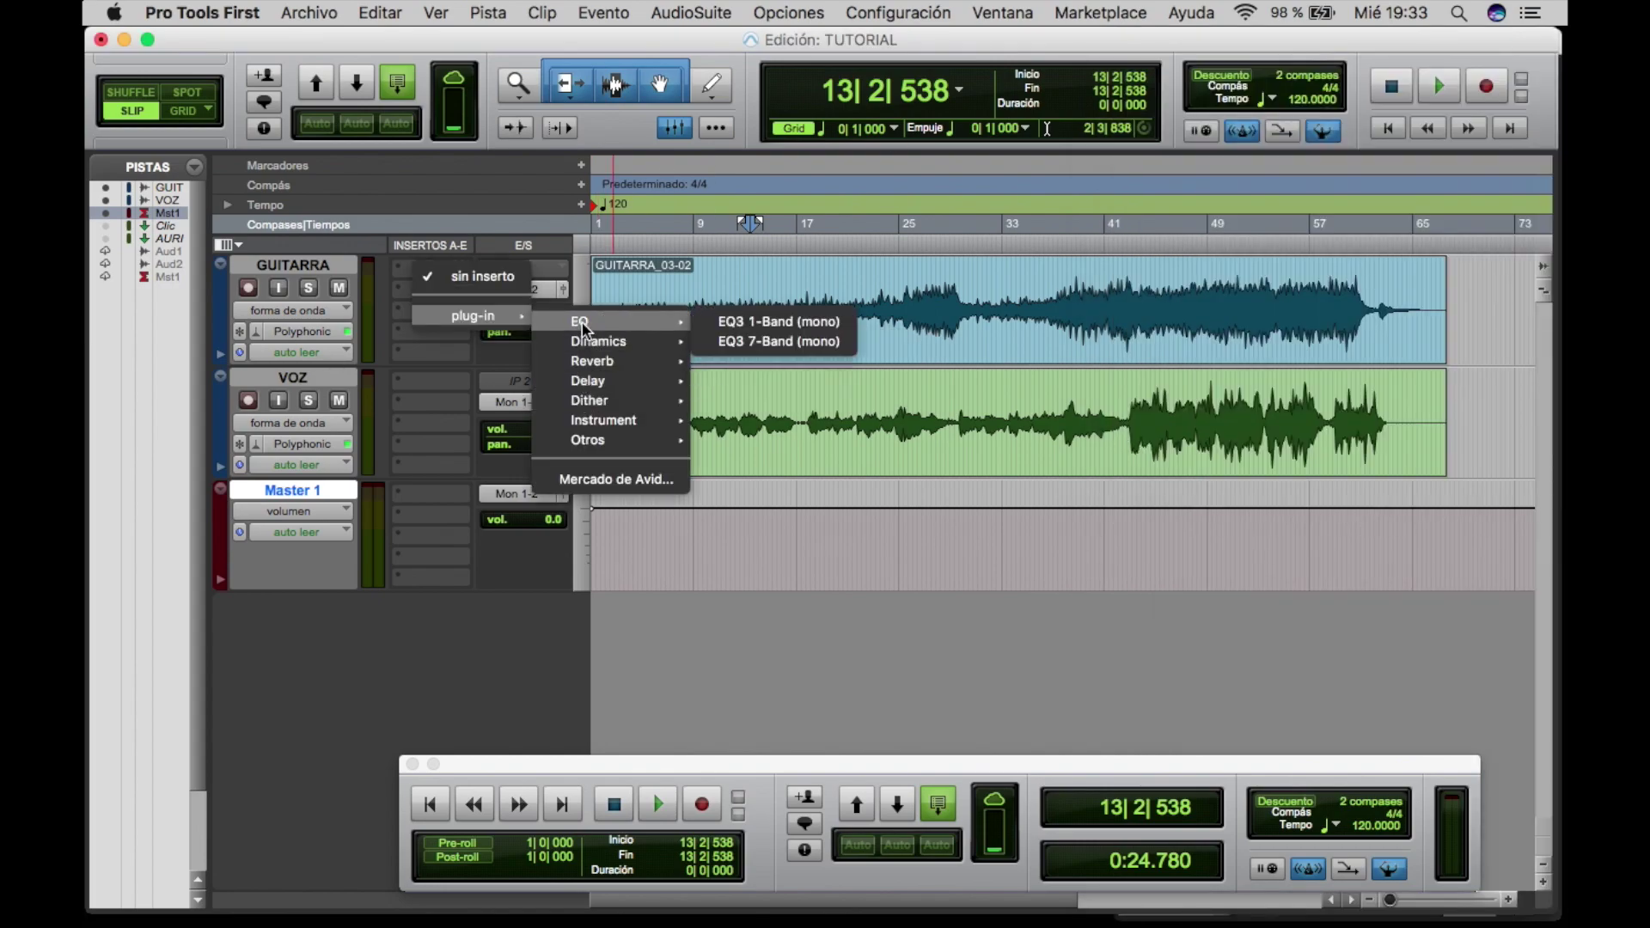
click(741, 344)
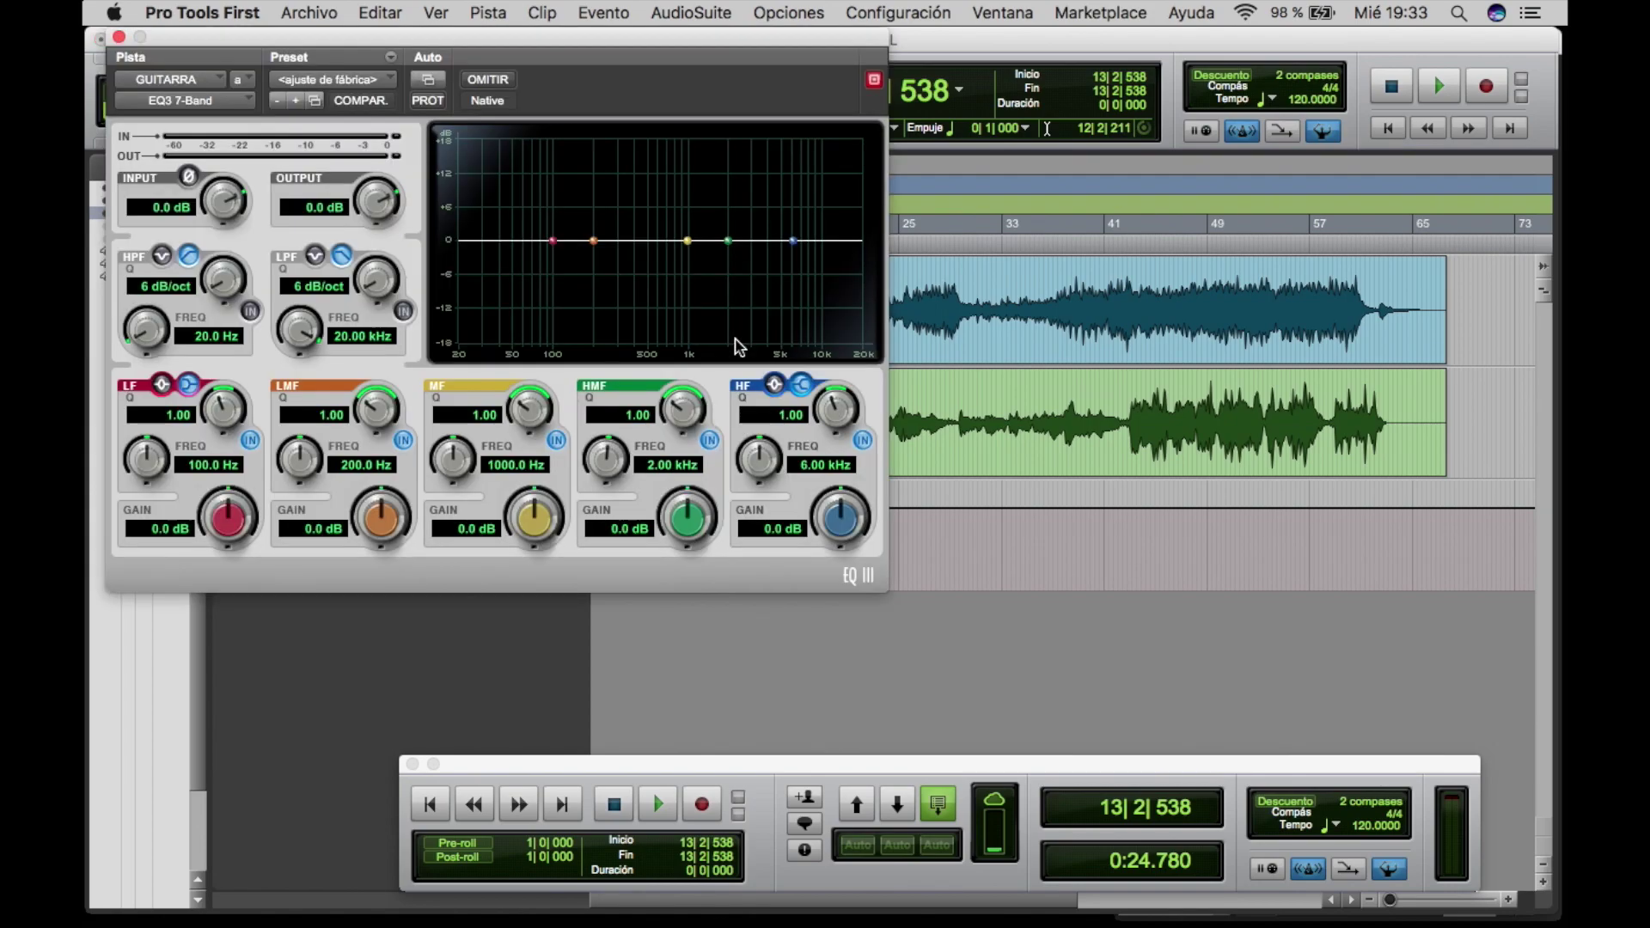
drag(530, 43, 1084, 126)
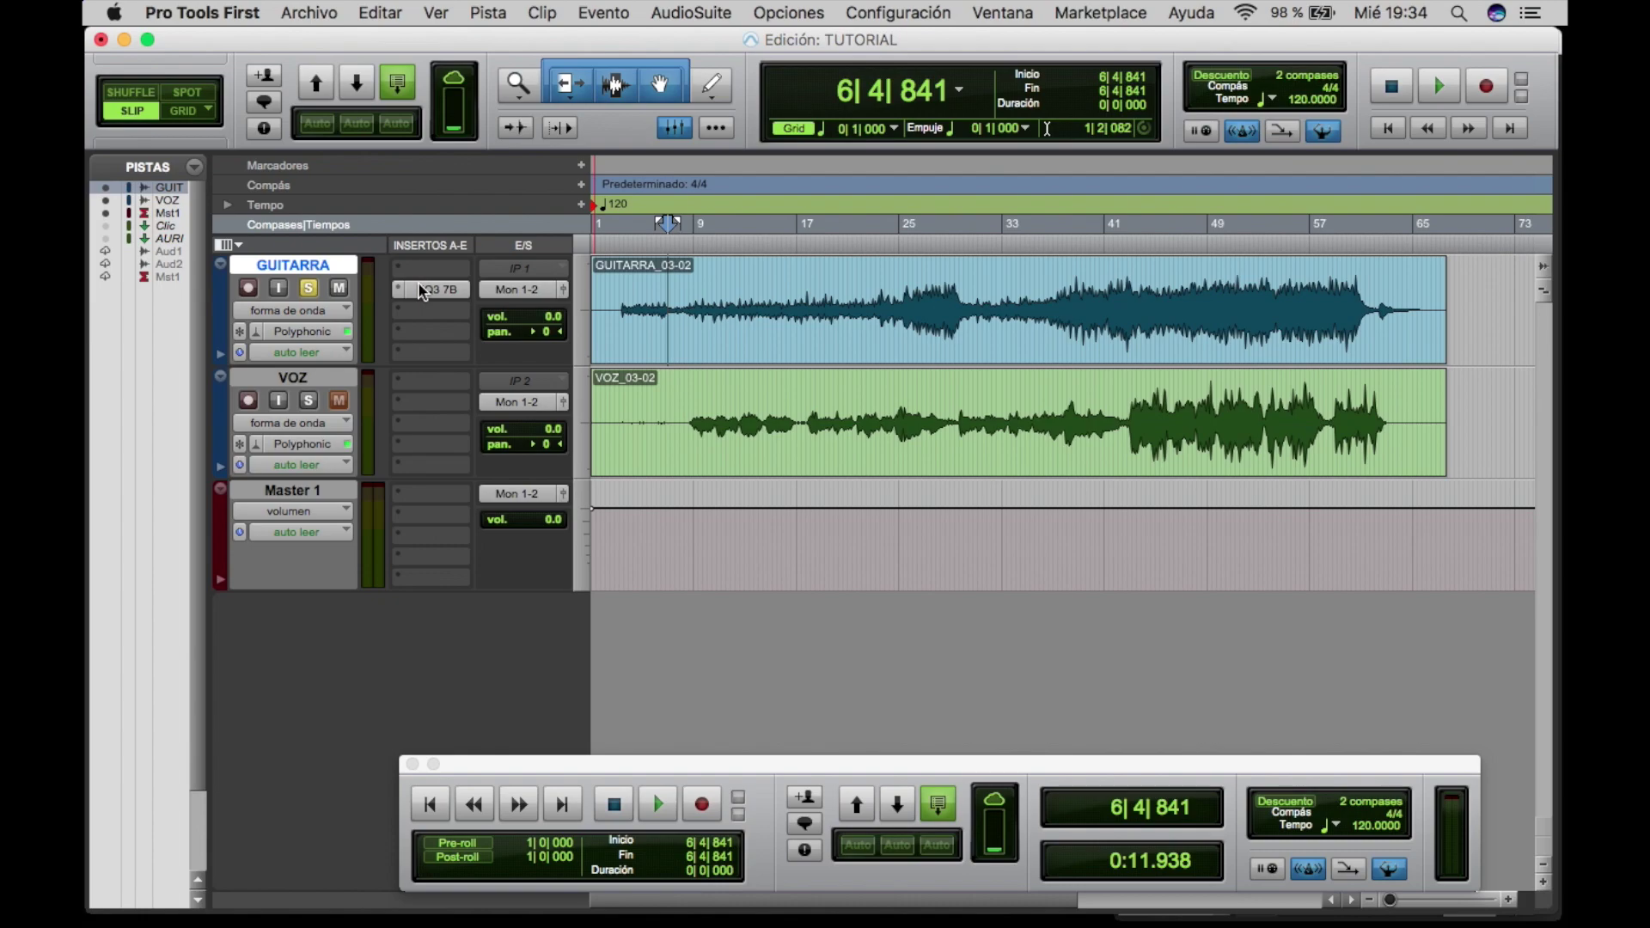
Step: Insert the Dyn3 Compressor/Limiter in the first insert slot of the GUITARRA track and turn off the track's solo
click(435, 270)
mouse_move(459, 316)
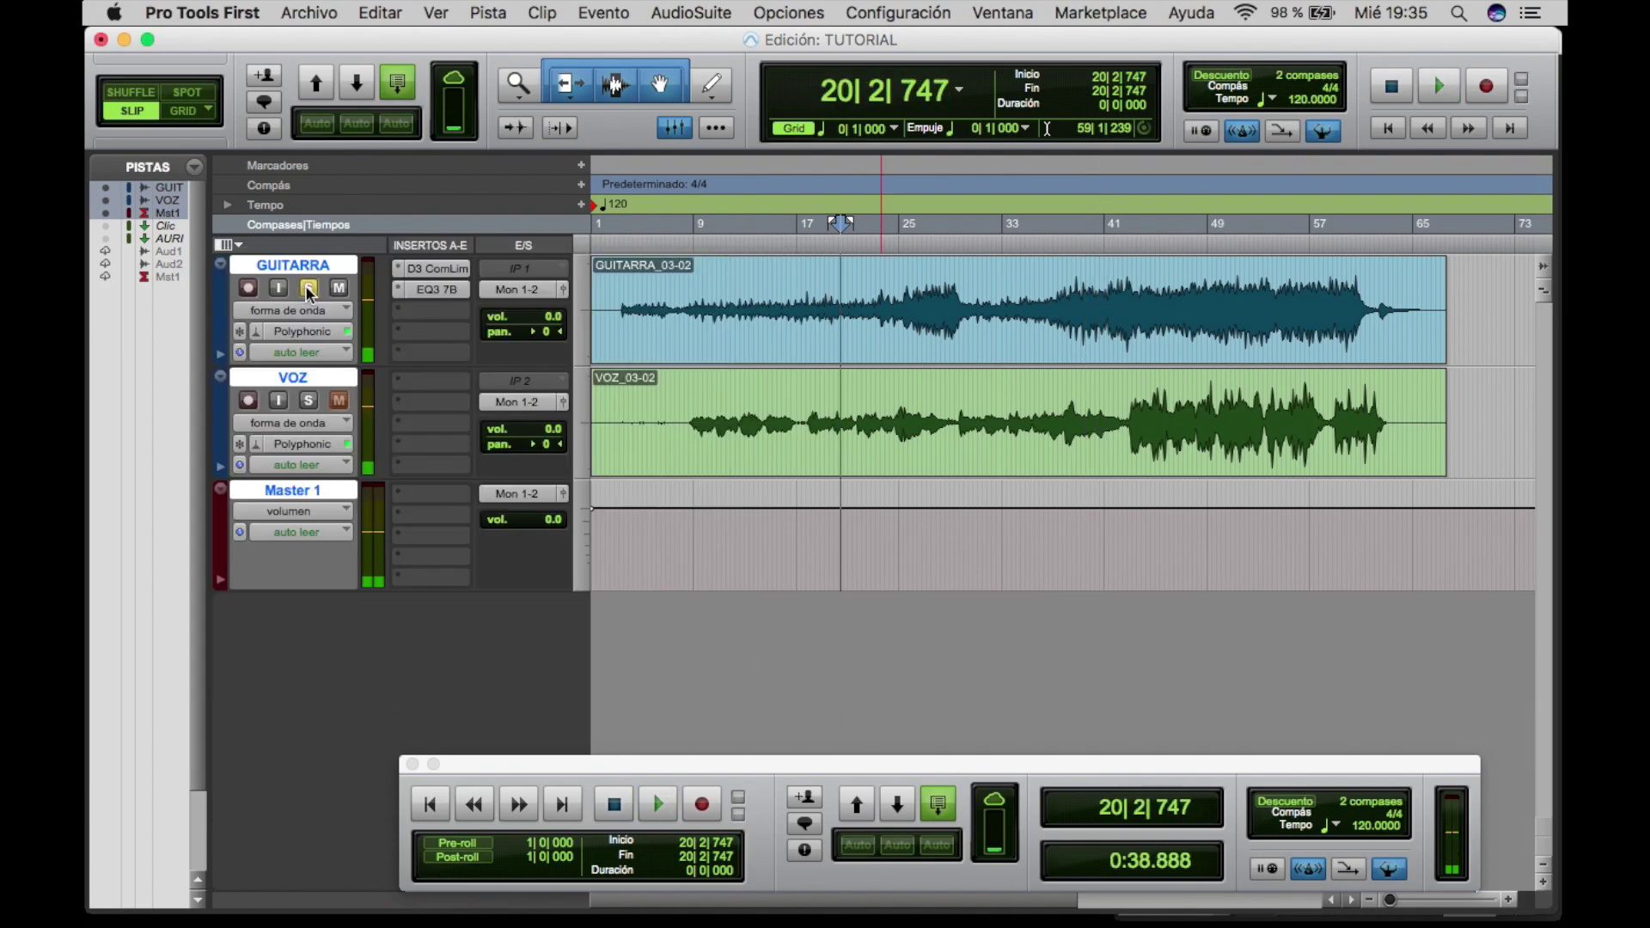
click(308, 288)
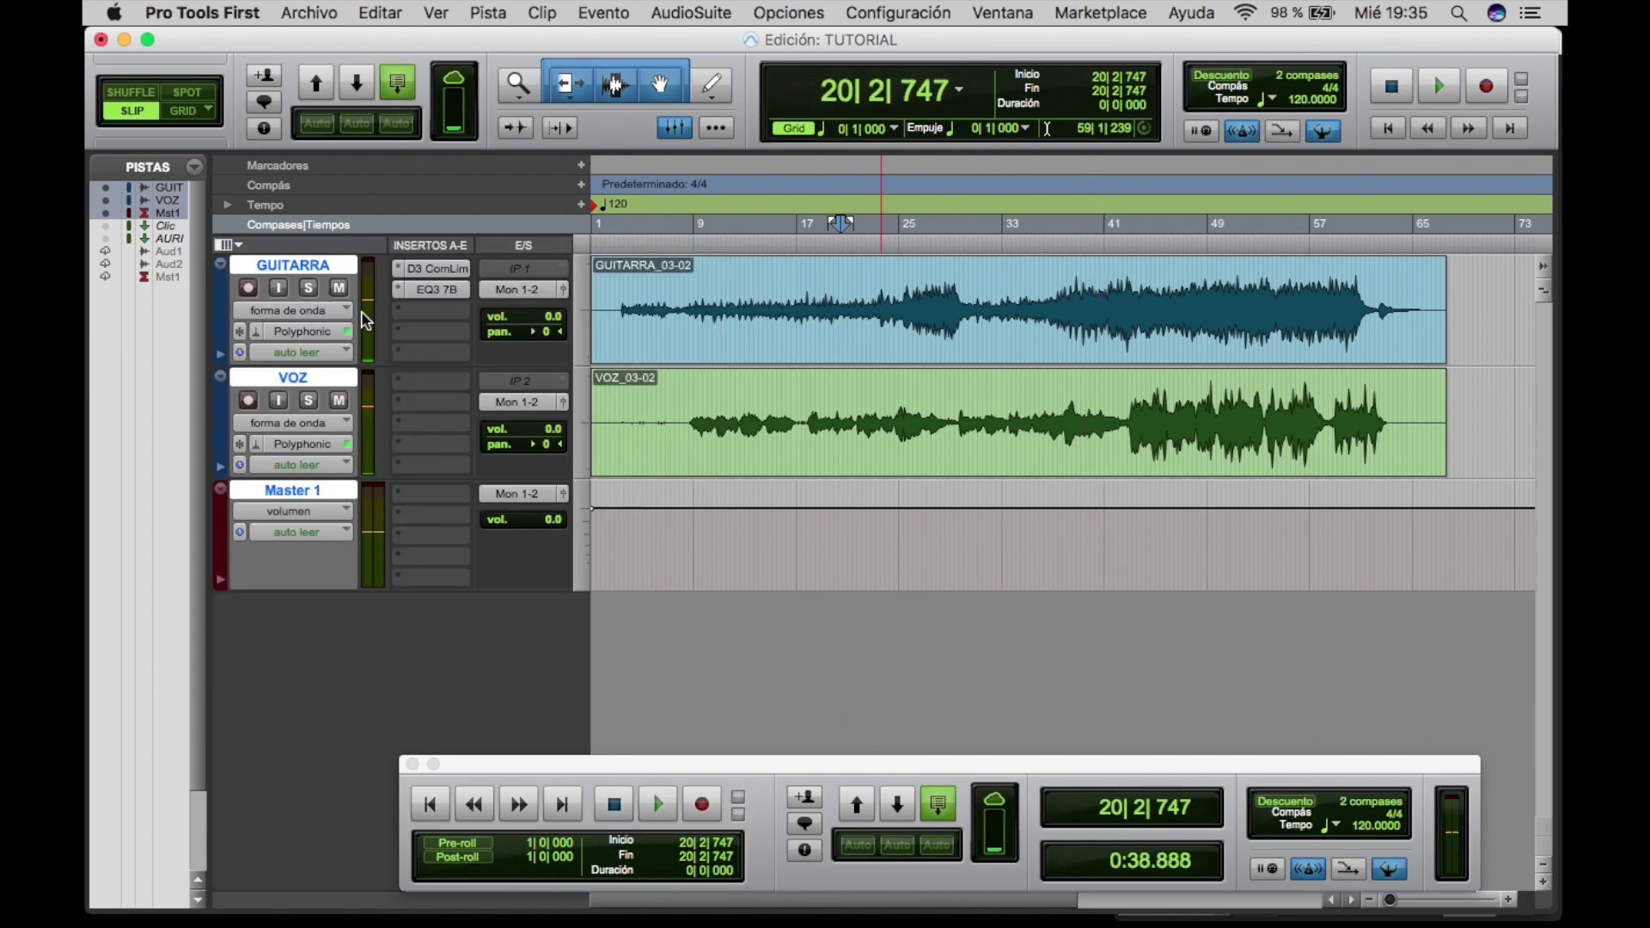
Step: Insert the Dyn3 Compressor/Limiter on the VOZ track with an adjusted threshold and fine-tune the high-frequency boost of its EQ3 7-Band
click(421, 380)
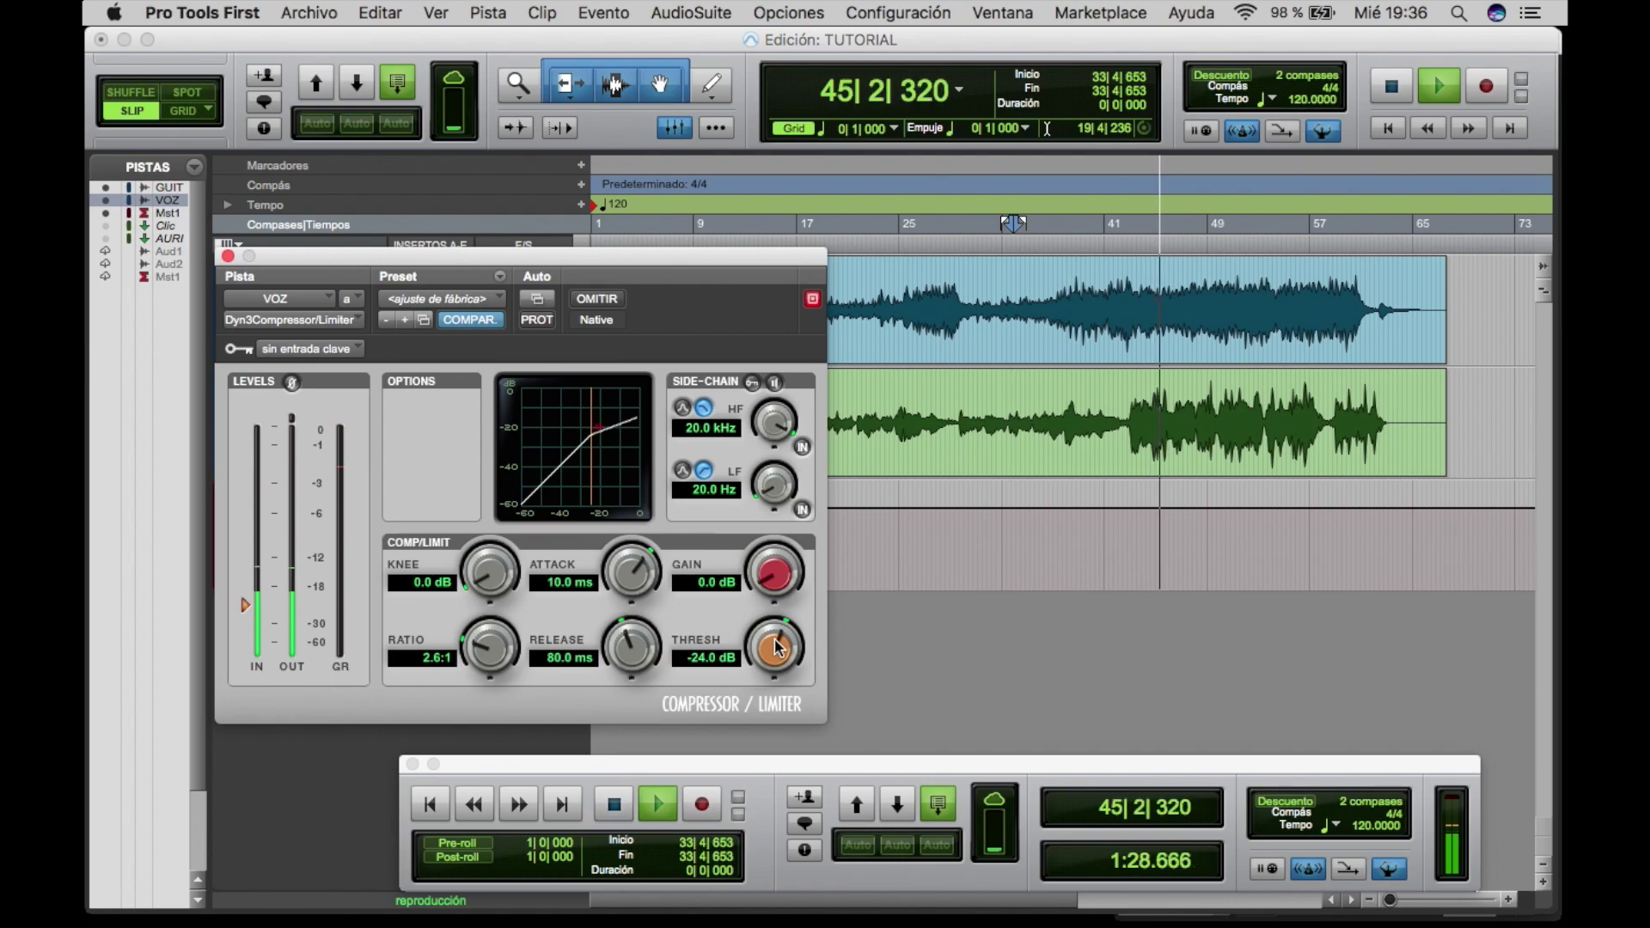
mouse_move(777, 648)
mouse_down()
mouse_move(777, 683)
mouse_move(779, 656)
mouse_up()
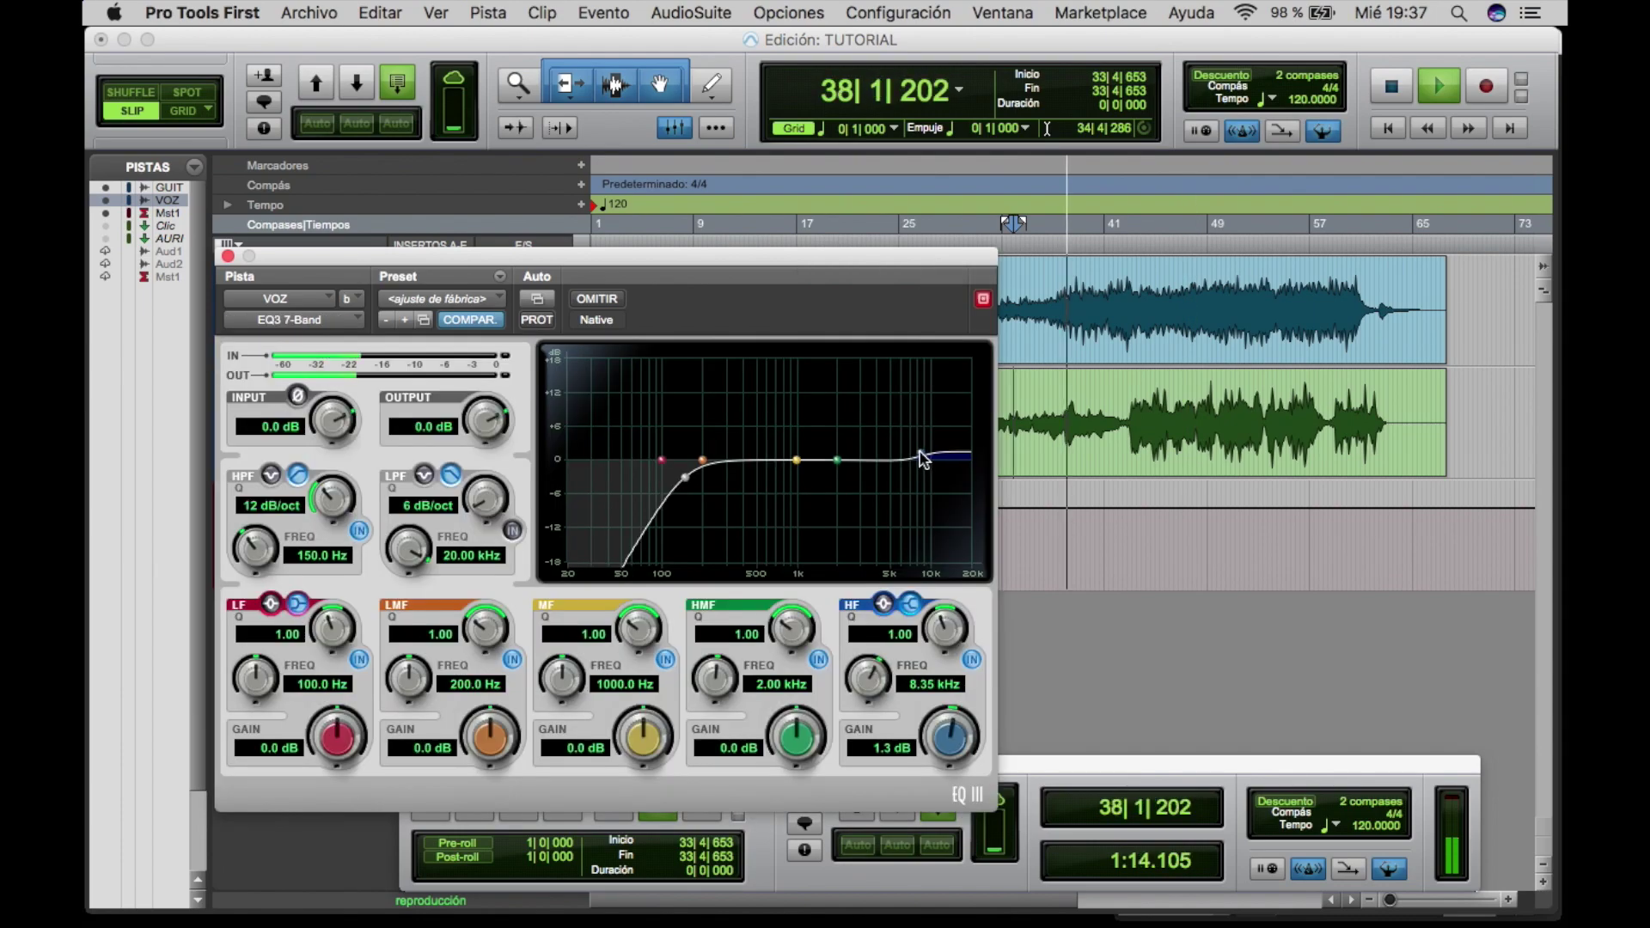
drag(920, 456, 908, 453)
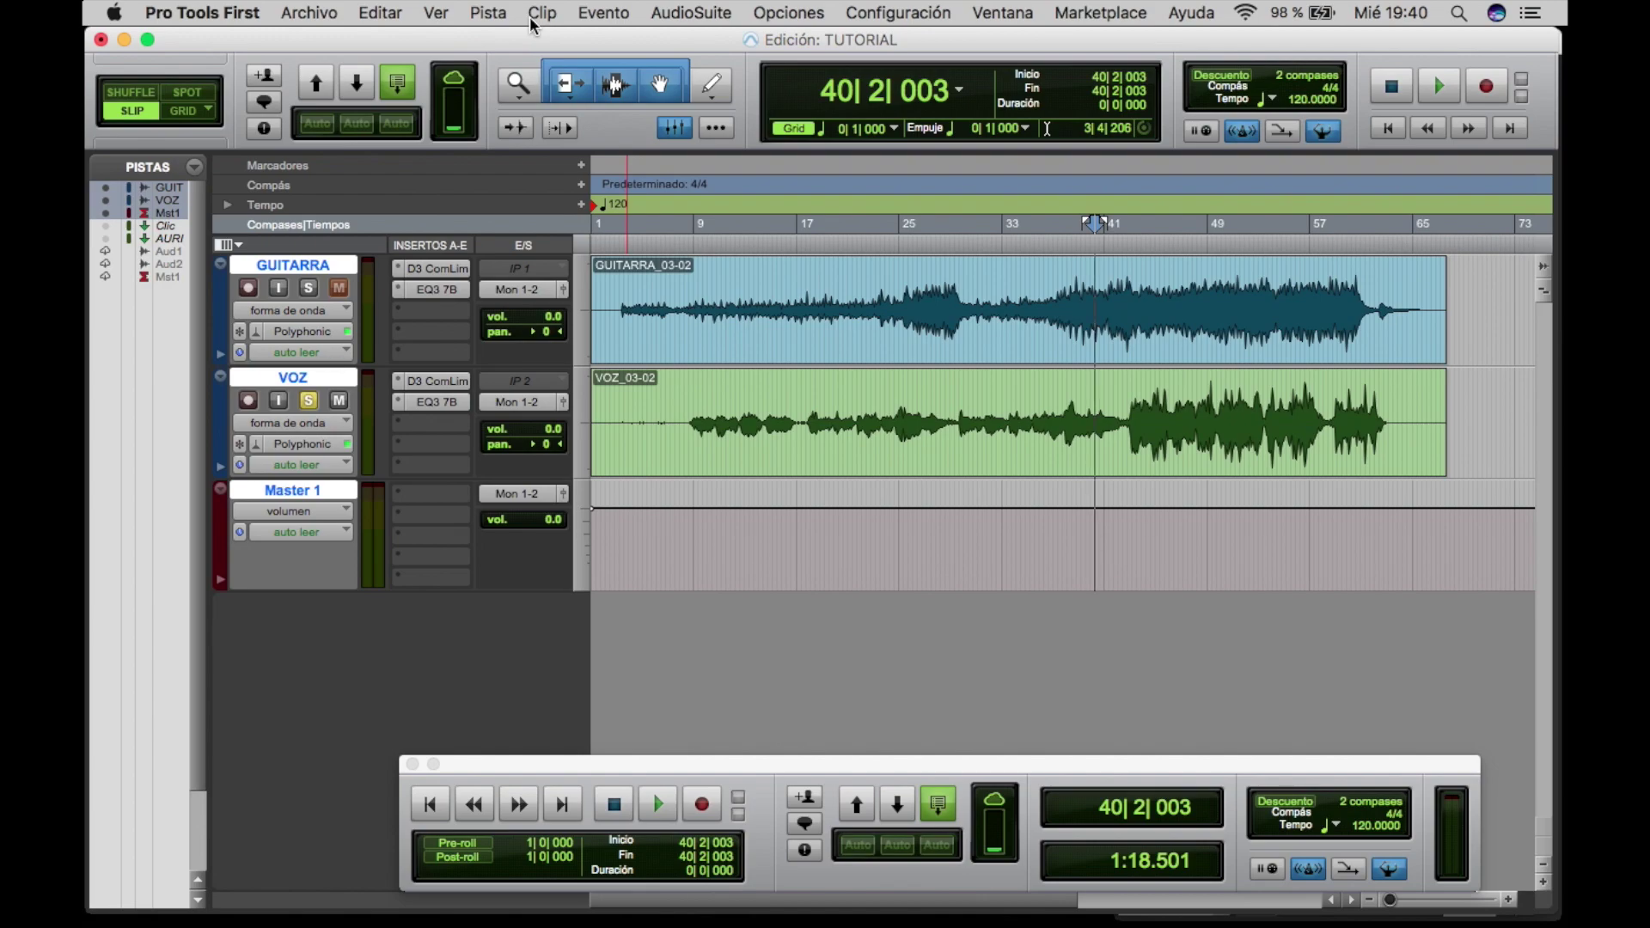
Step: Create one new stereo Entrada auxiliar track
click(506, 14)
click(520, 40)
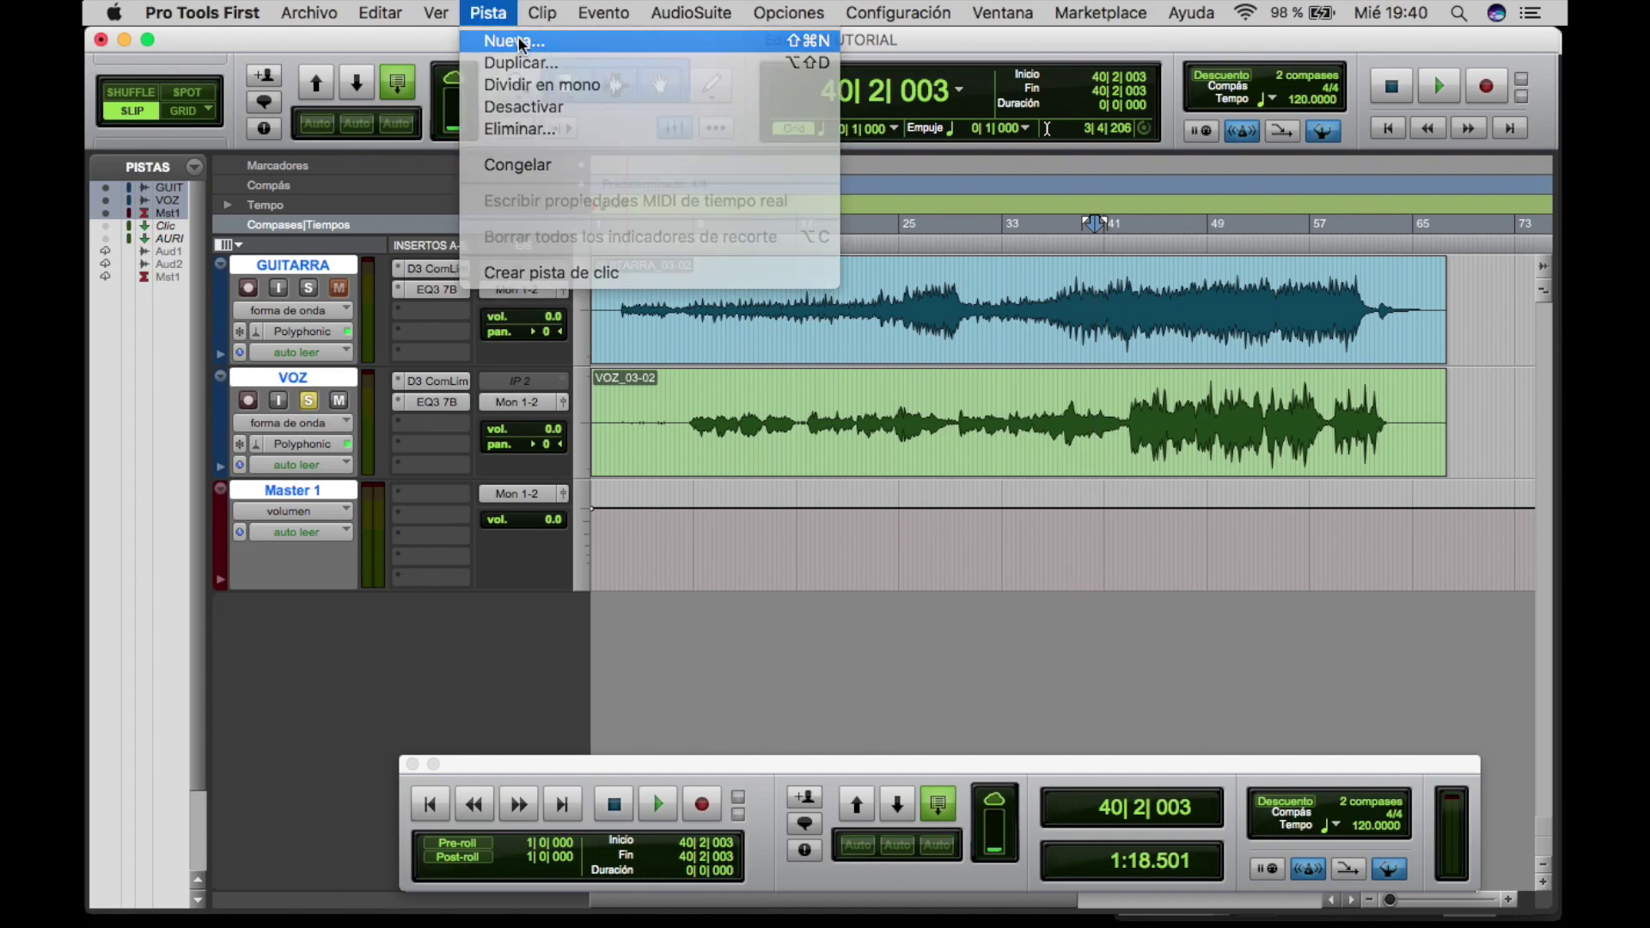
click(720, 341)
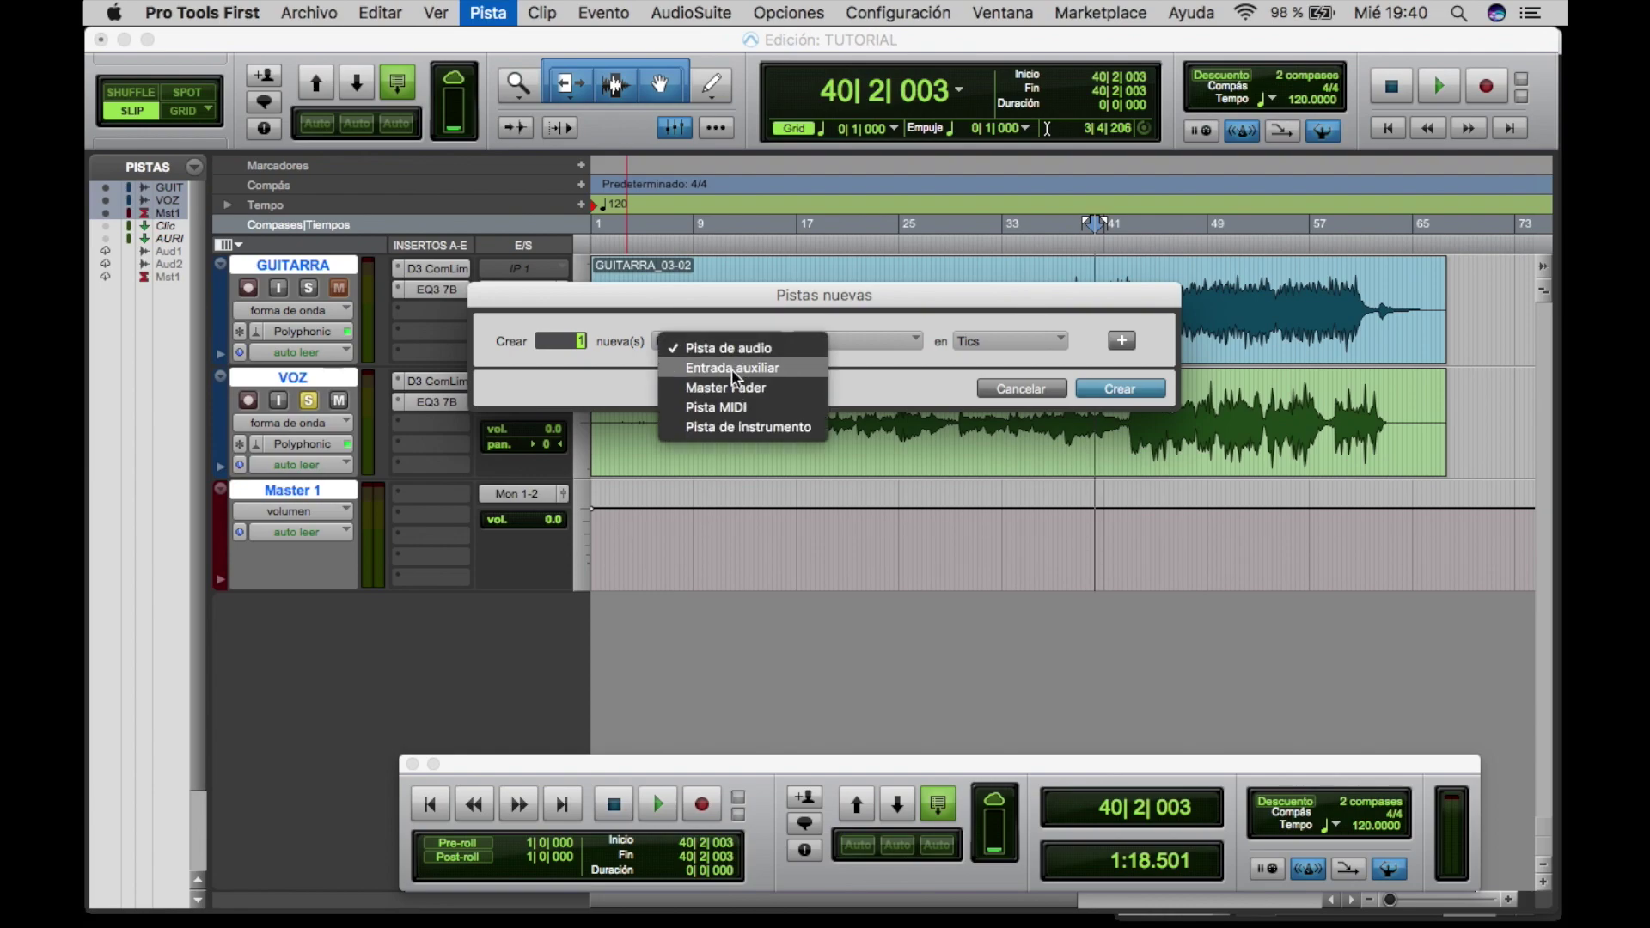
click(731, 369)
click(837, 337)
click(855, 362)
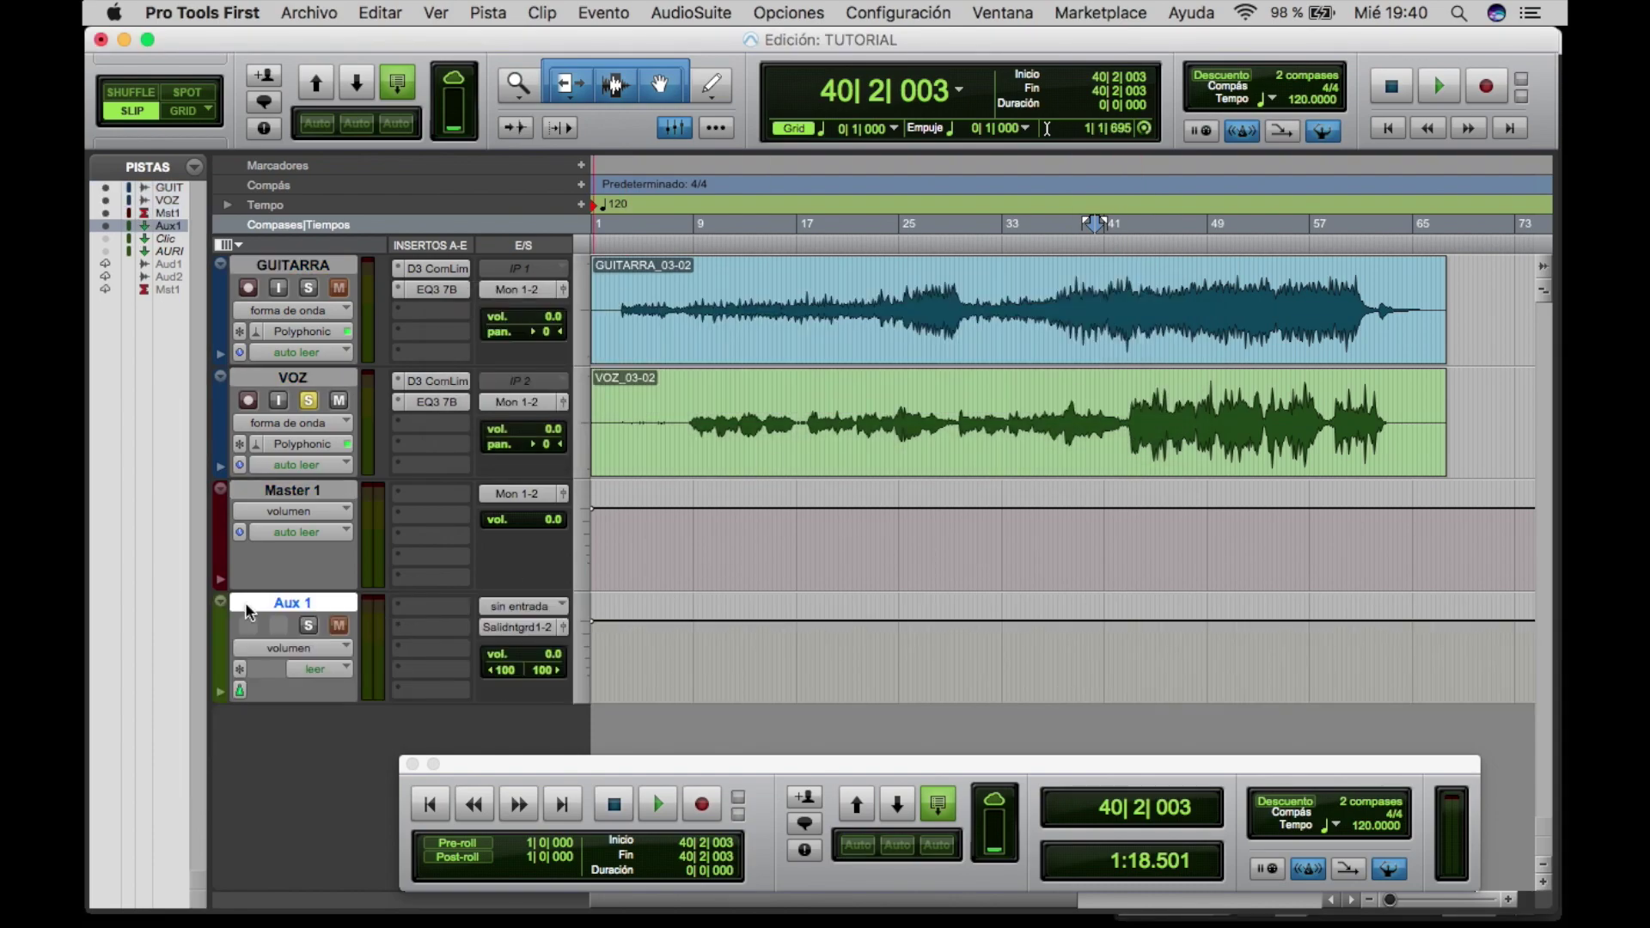
Step: Rename the Aux 1 track as REVERB and move it above the Master 1 track
double_click(274, 607)
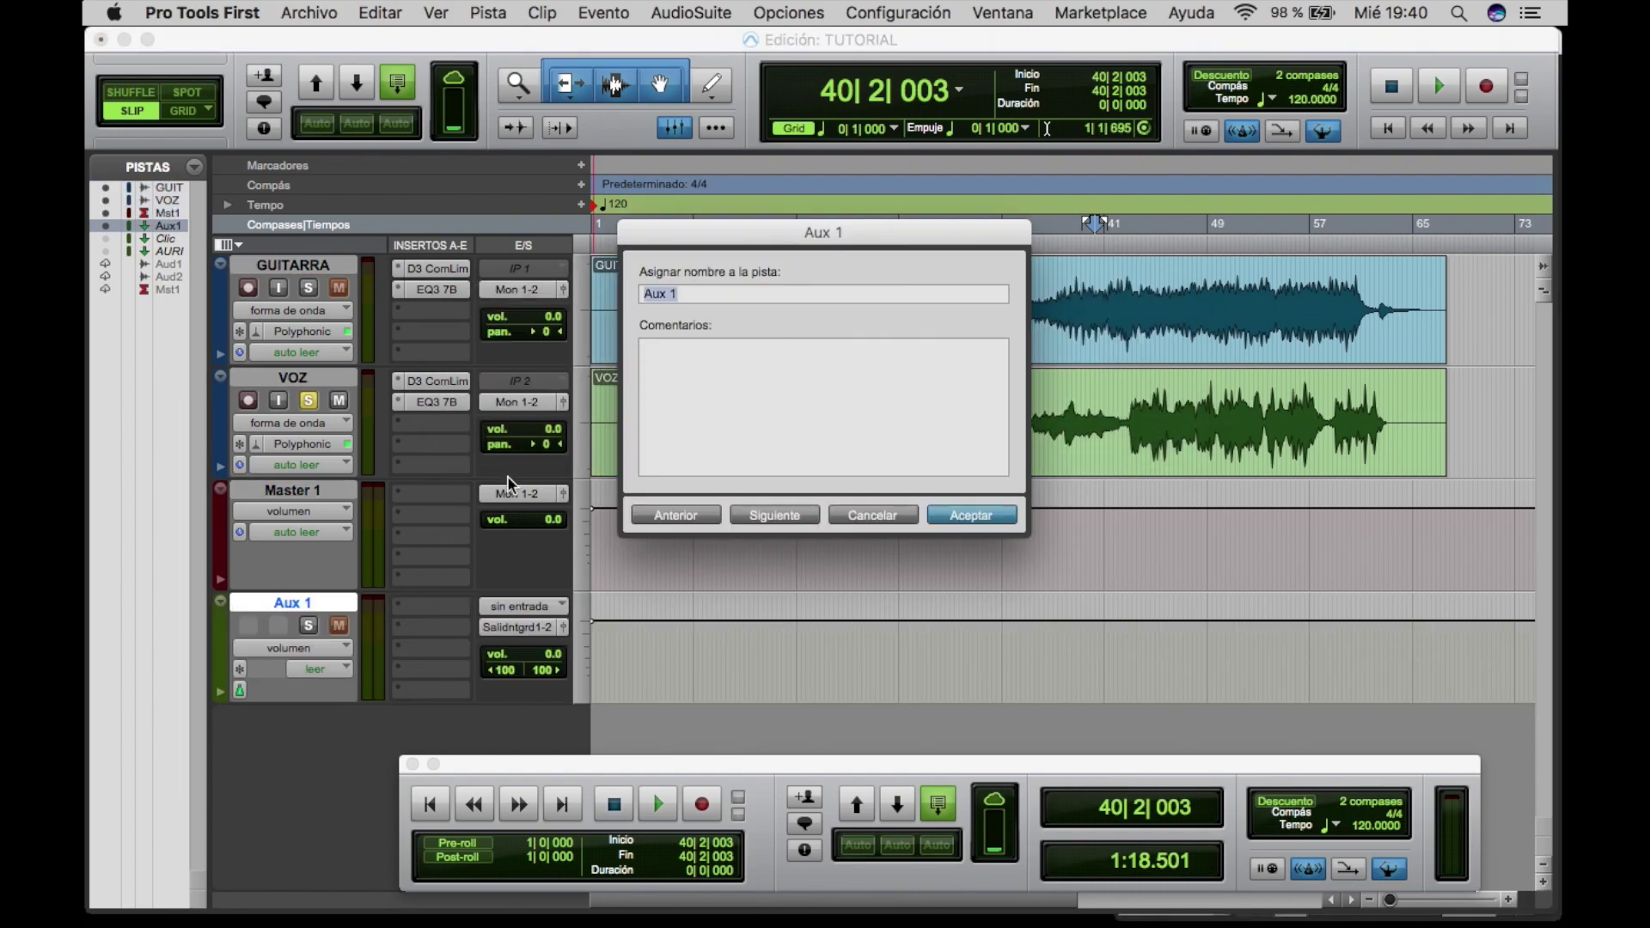
text(REVERB)
key(Return)
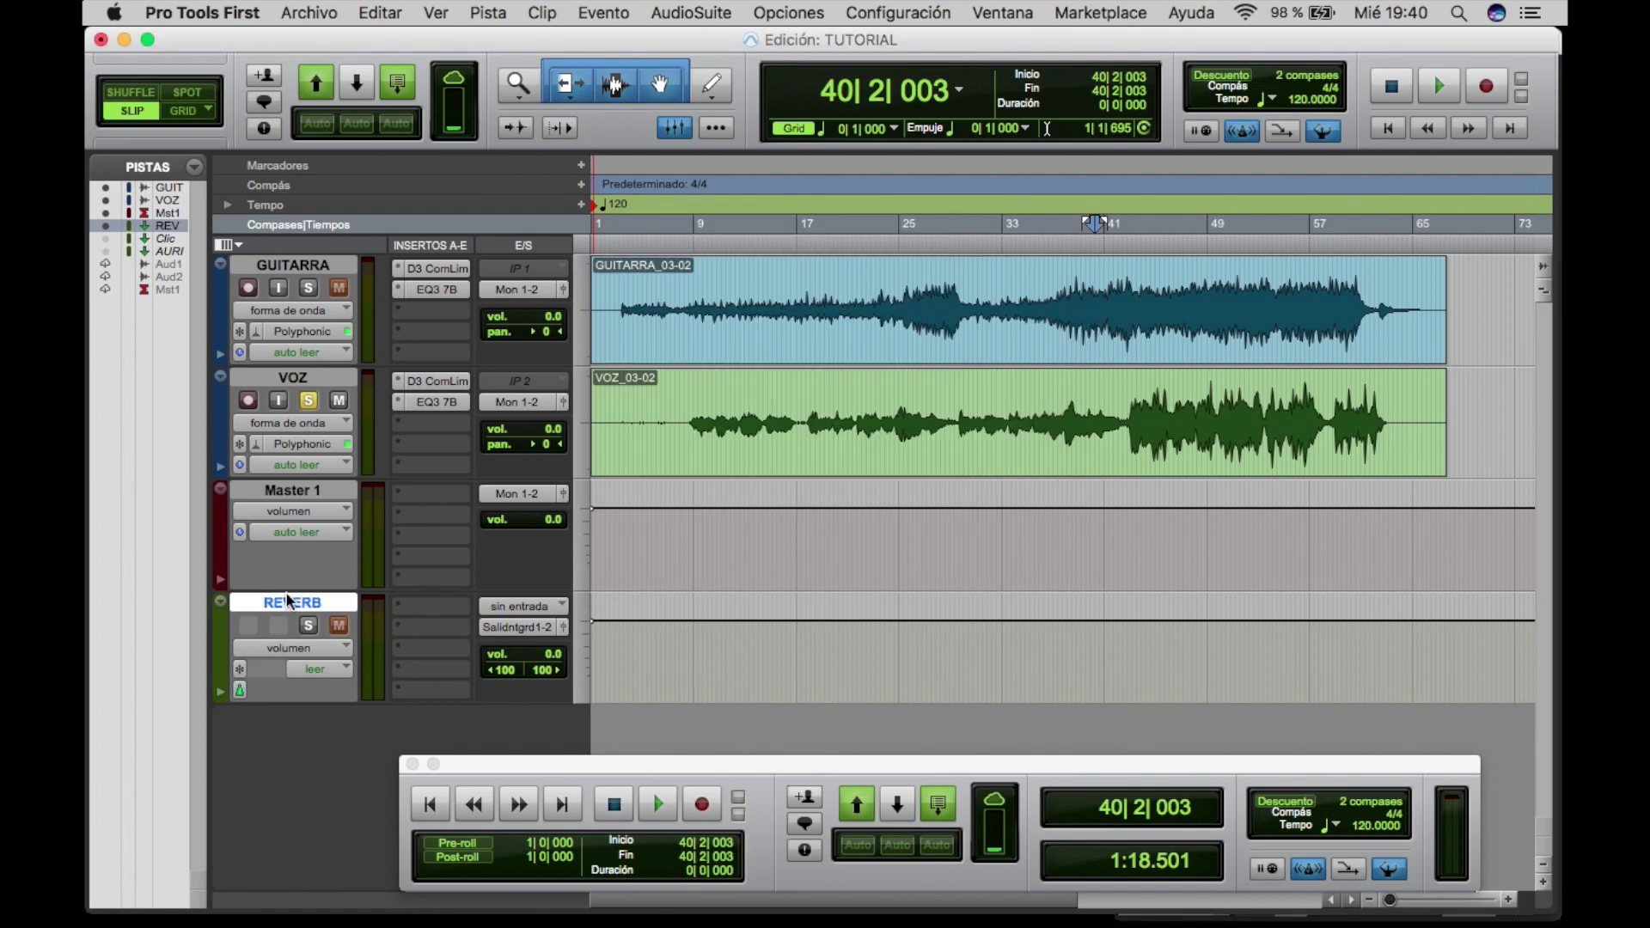
drag(293, 607, 294, 491)
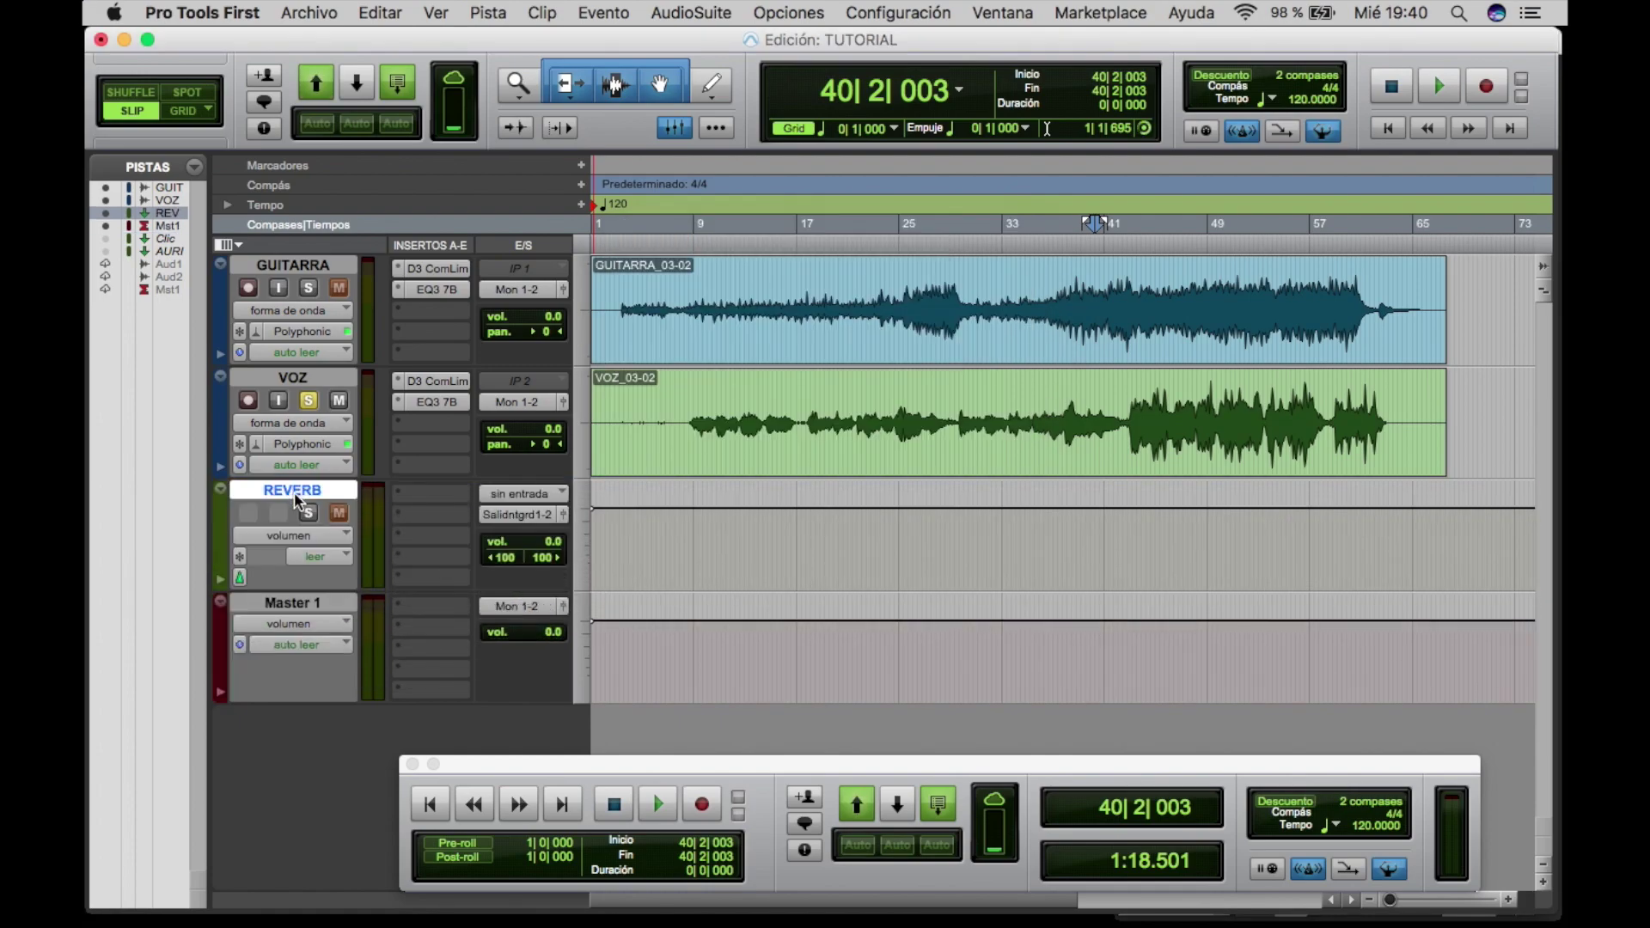
Step: Set the REVERB track's input to Bus 1-2 (Estéreo) and its output to Mon 1-2
click(540, 496)
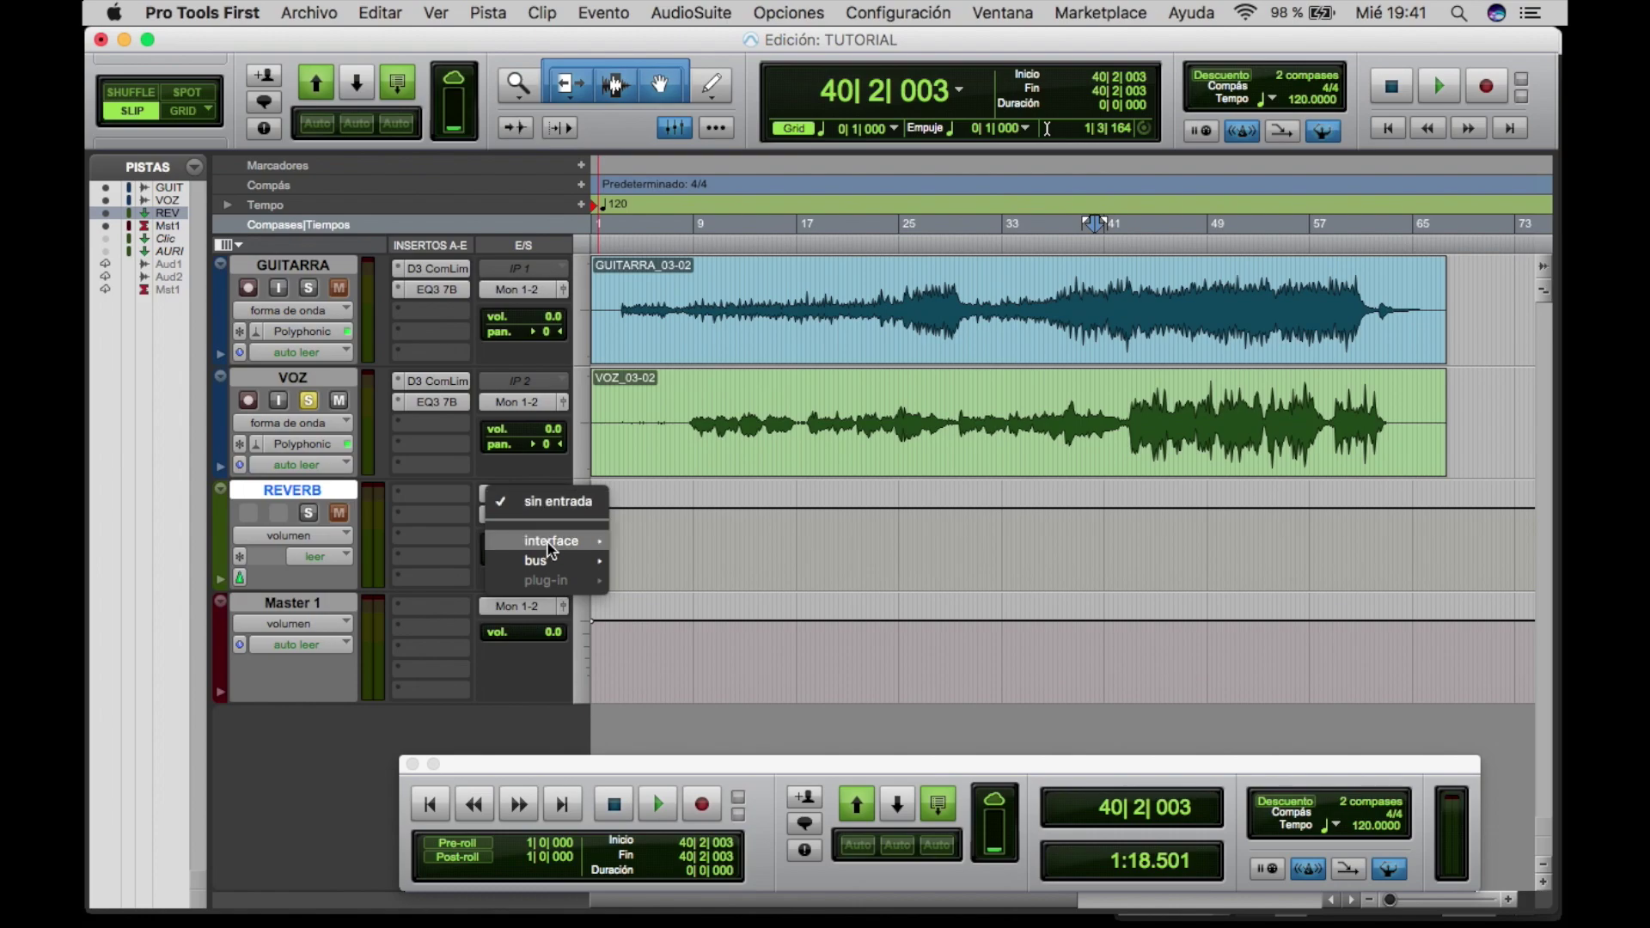
mouse_move(550, 560)
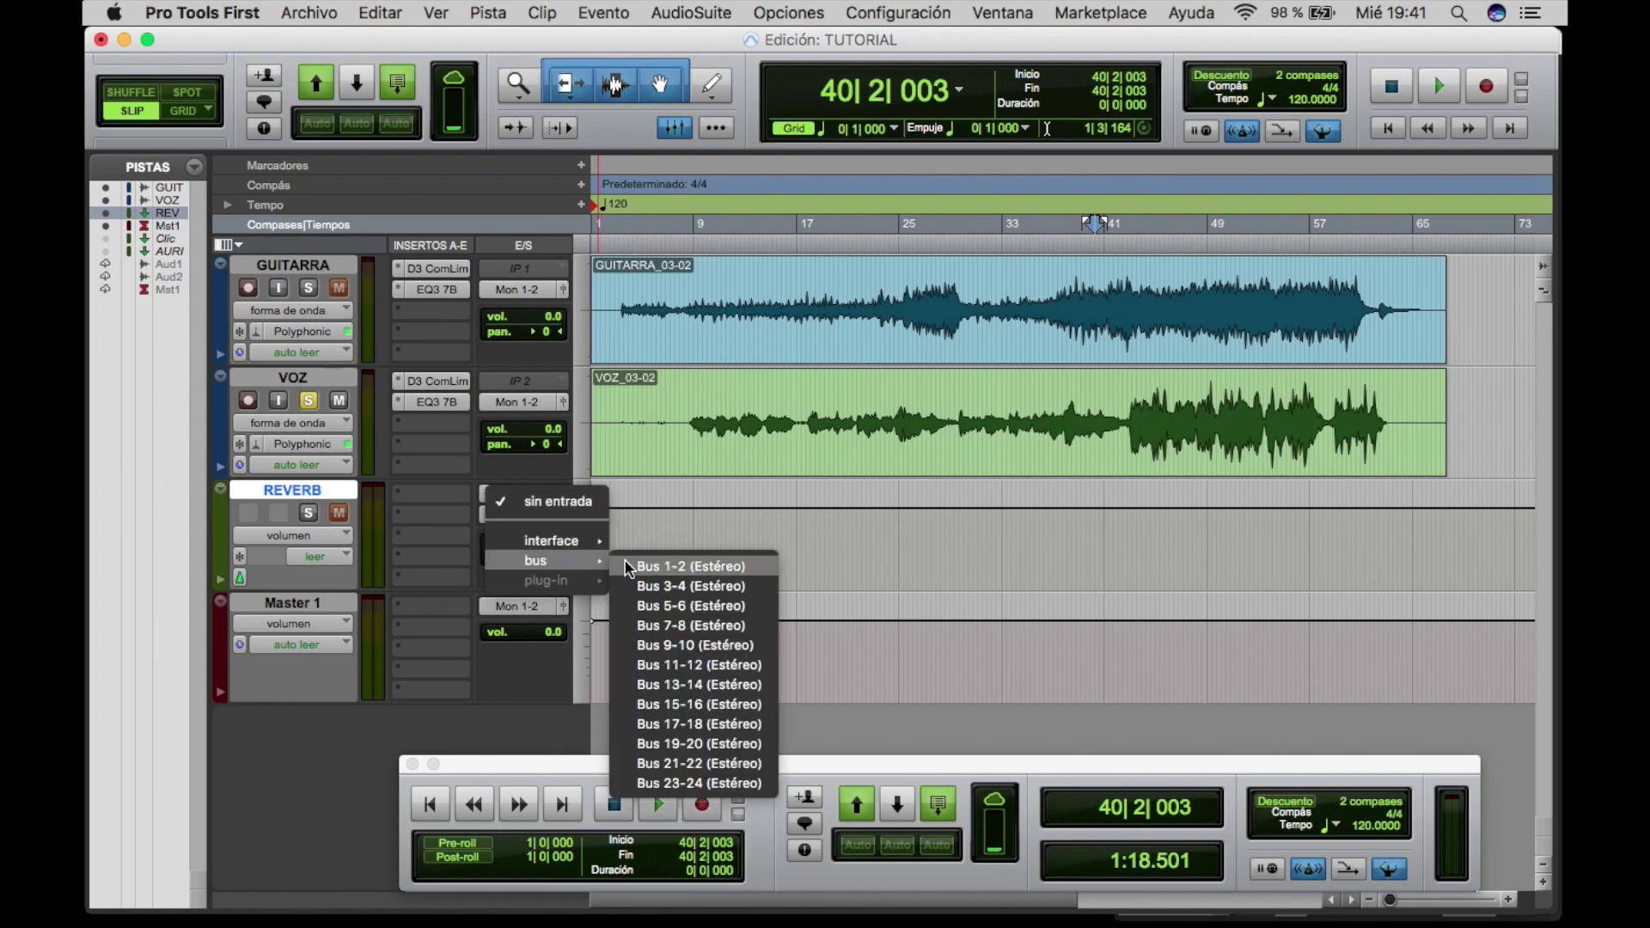
click(670, 568)
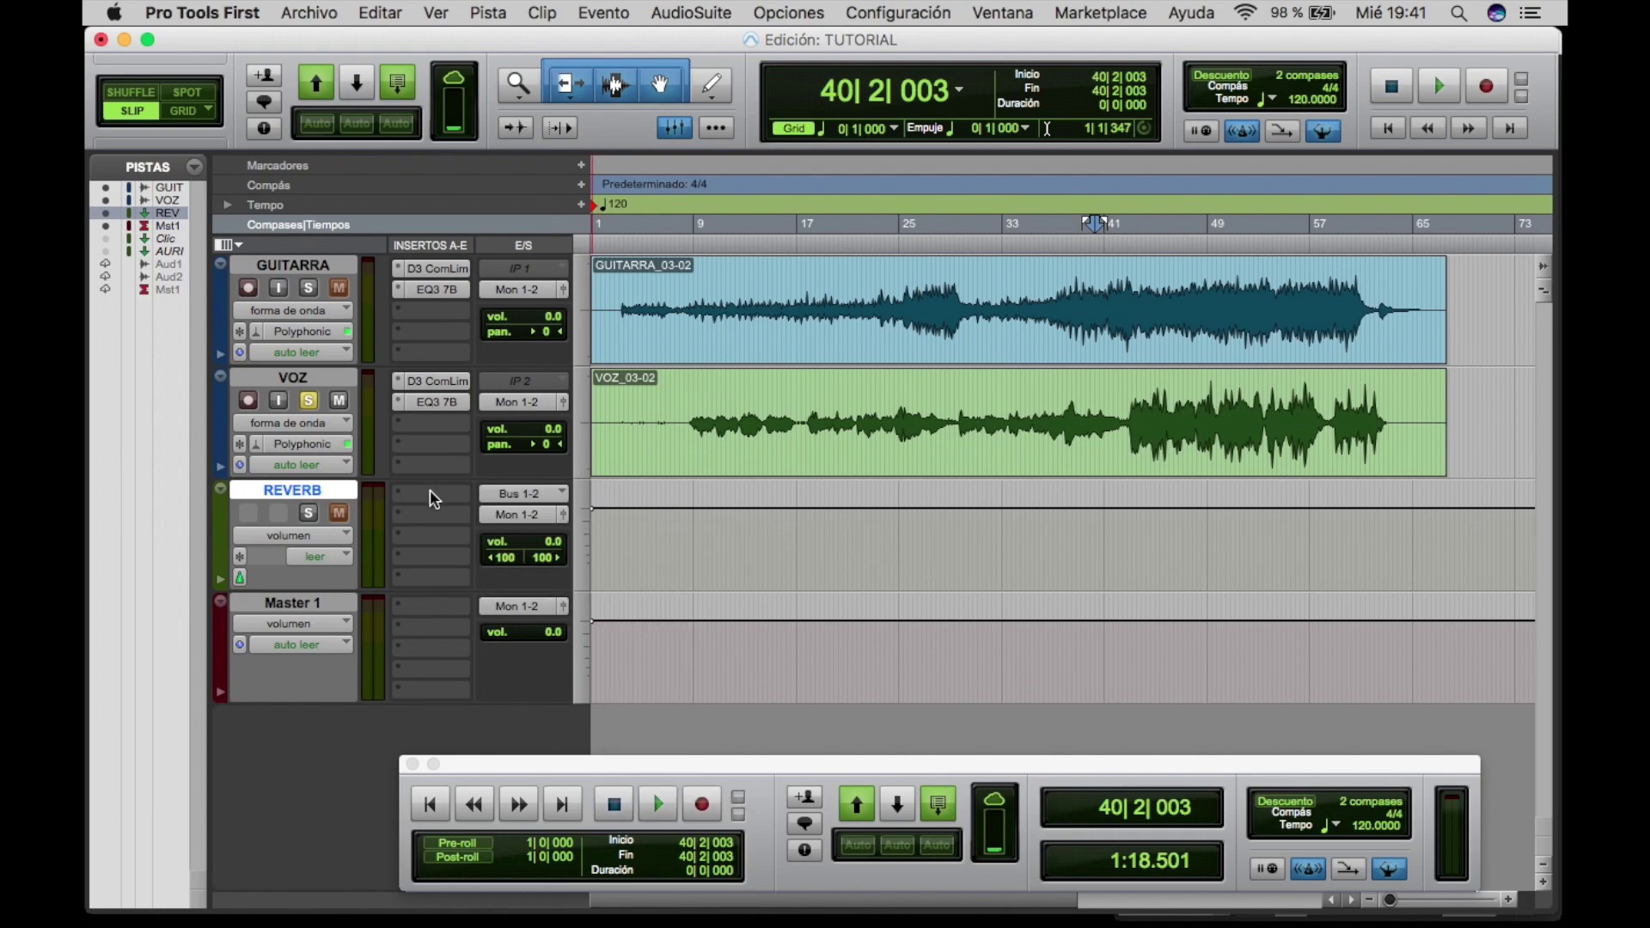
Step: Insert the multichannel D-Verb (estéreo) plug-in in the REVERB track's first slot and set its pre-delay to 20 ms
click(433, 495)
mouse_move(478, 547)
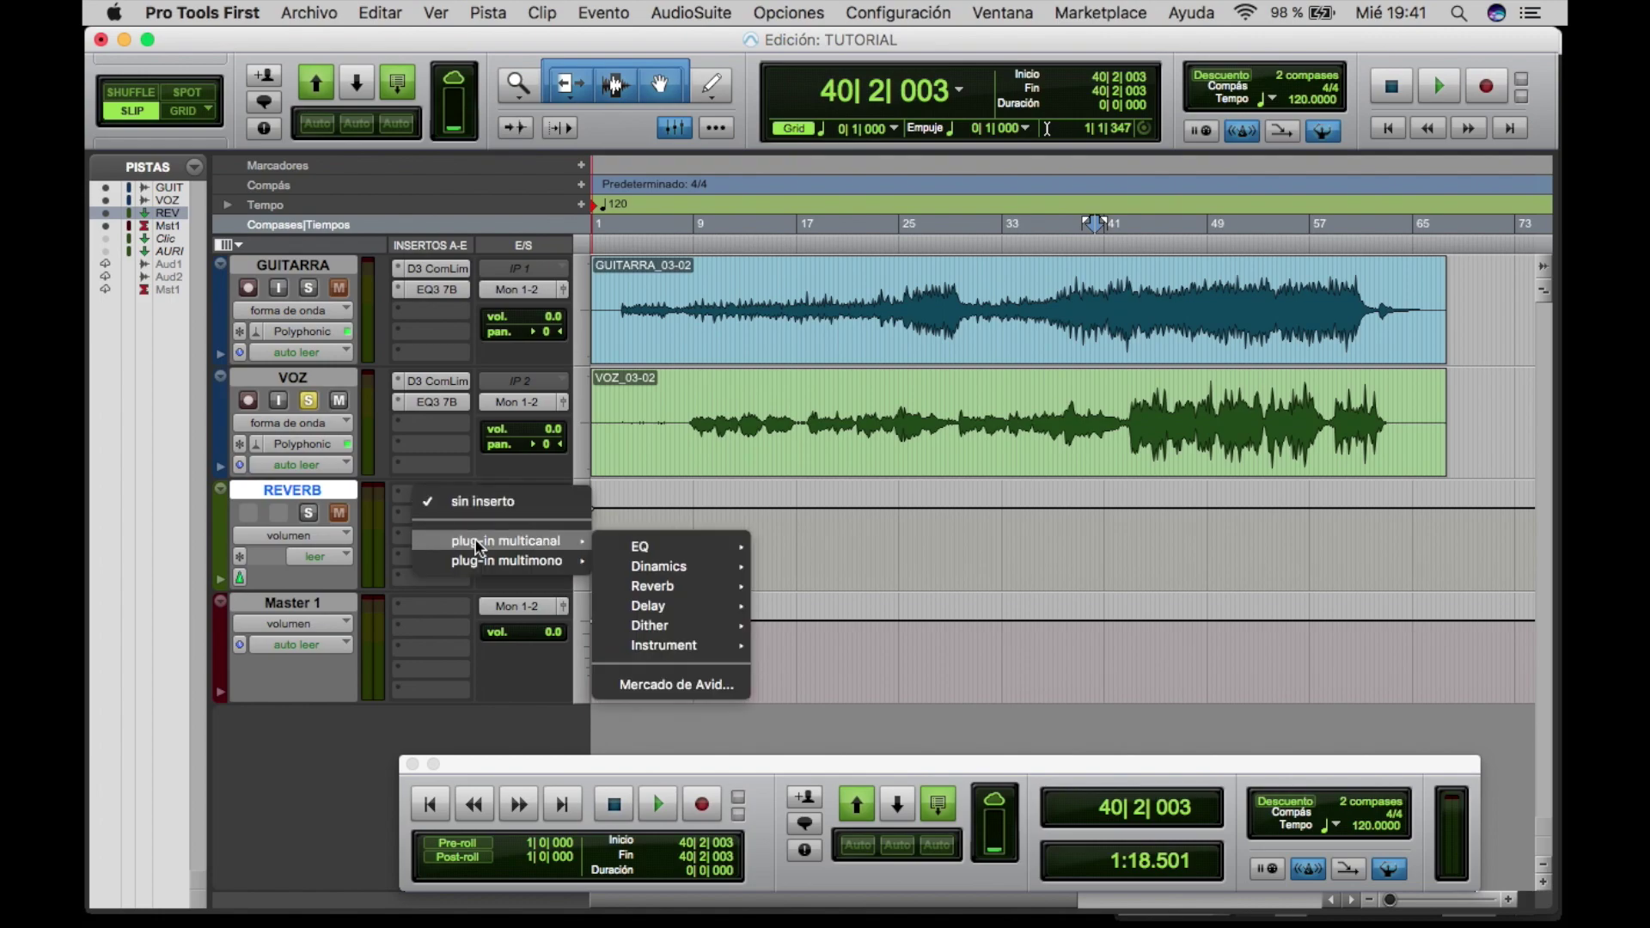
mouse_move(638, 548)
mouse_move(658, 587)
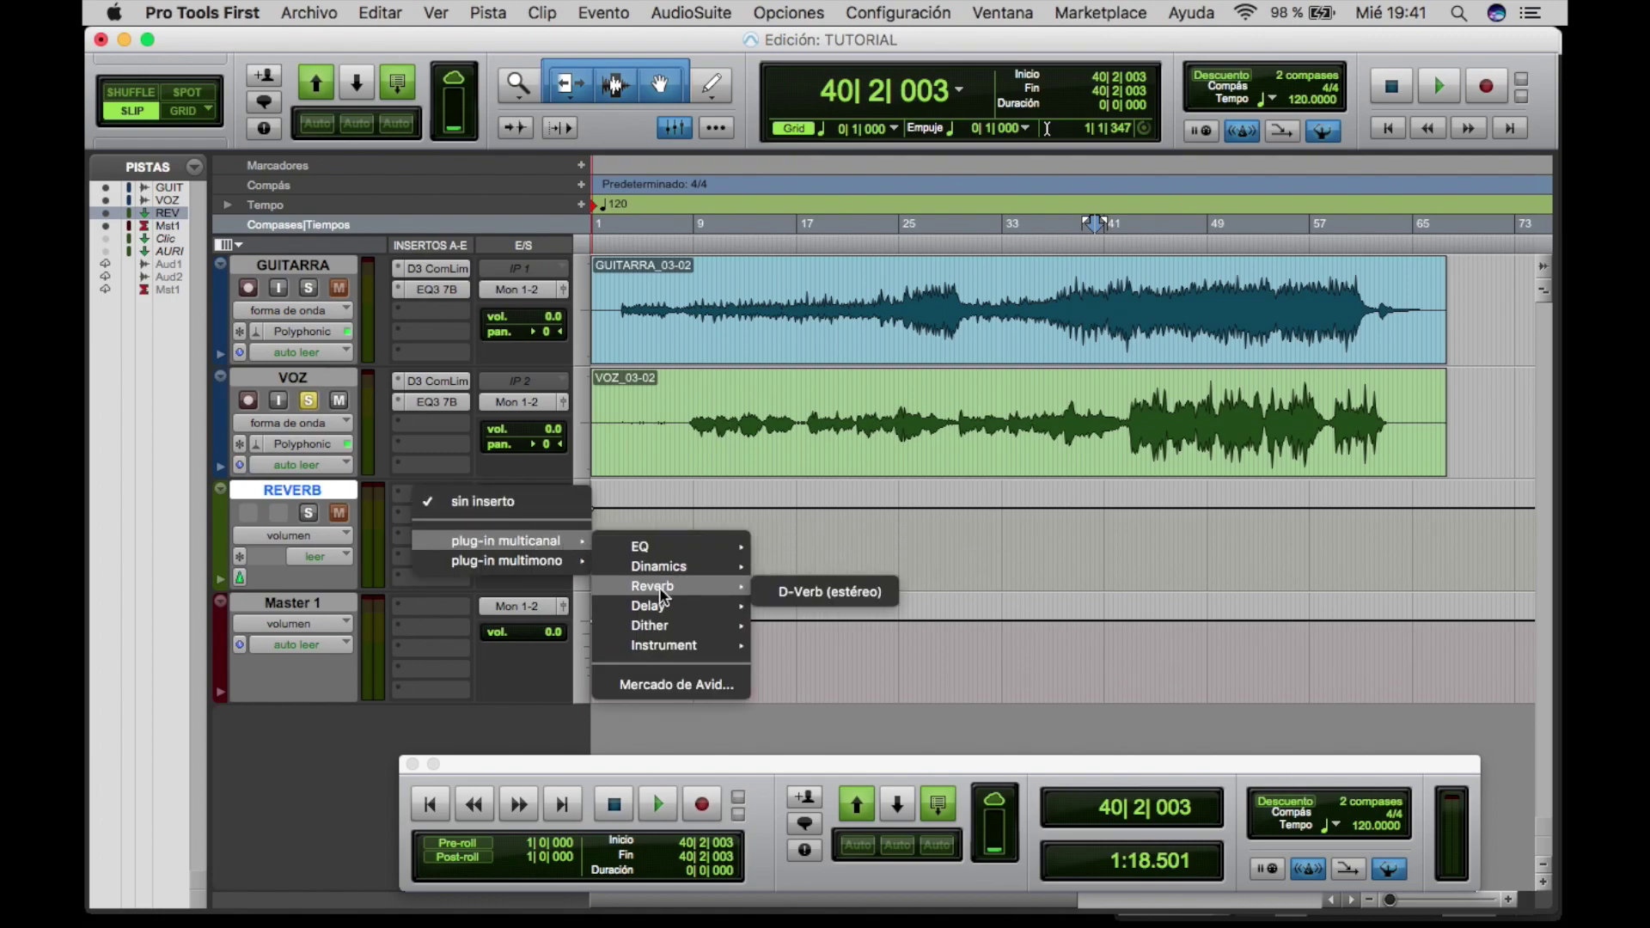
click(782, 591)
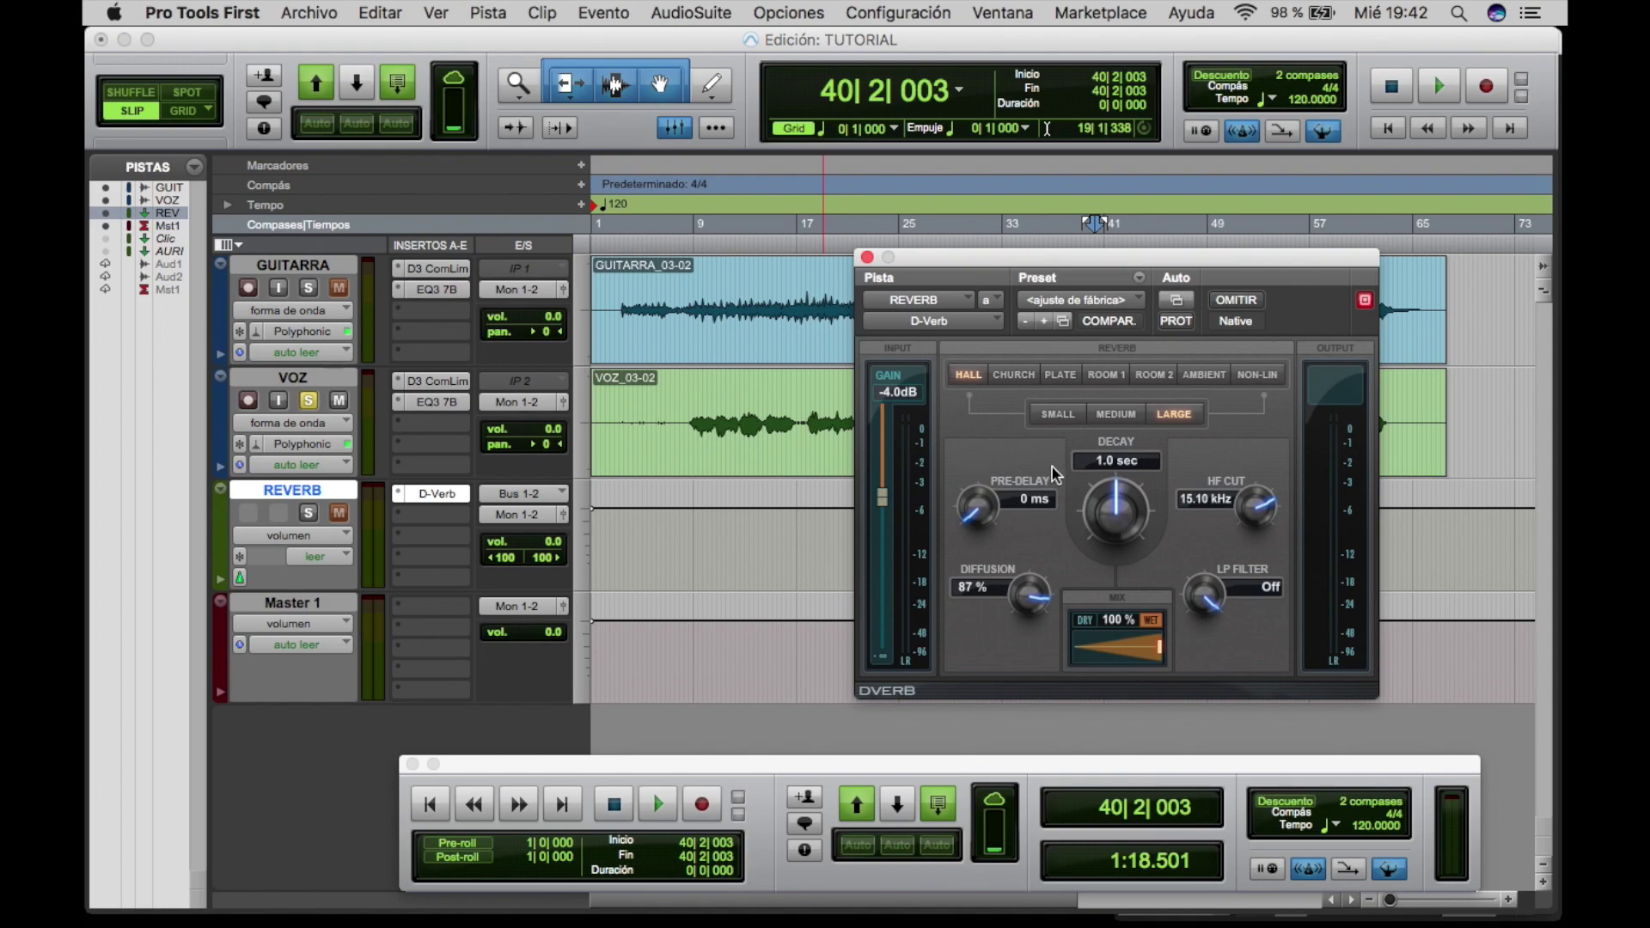
drag(978, 501, 979, 460)
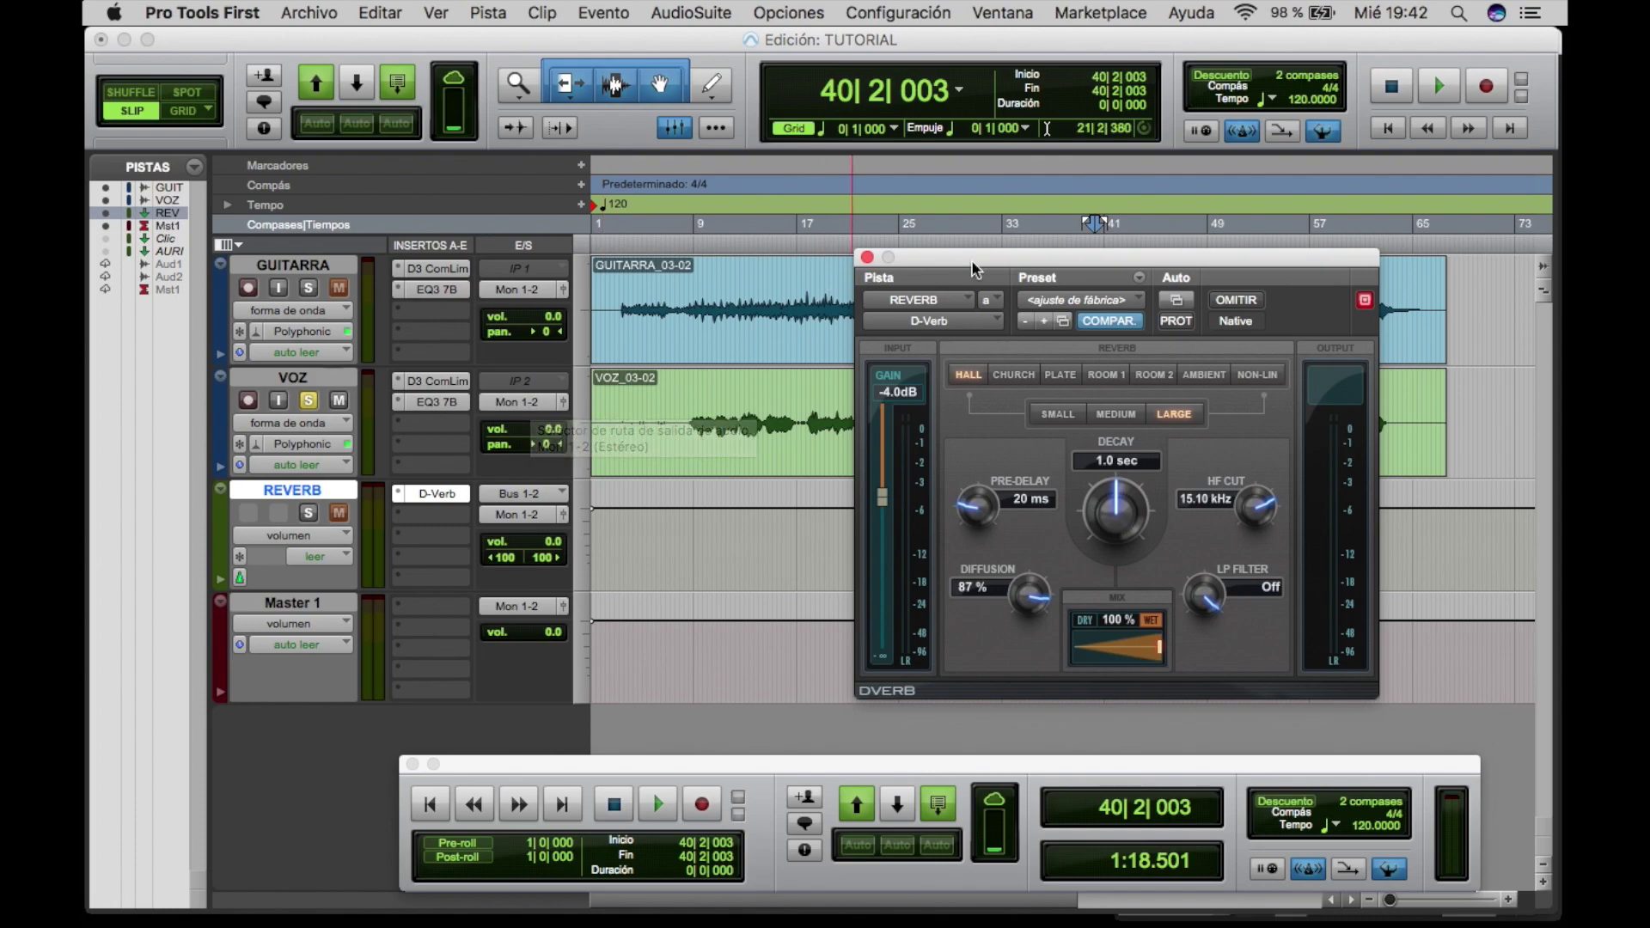
drag(997, 251, 685, 296)
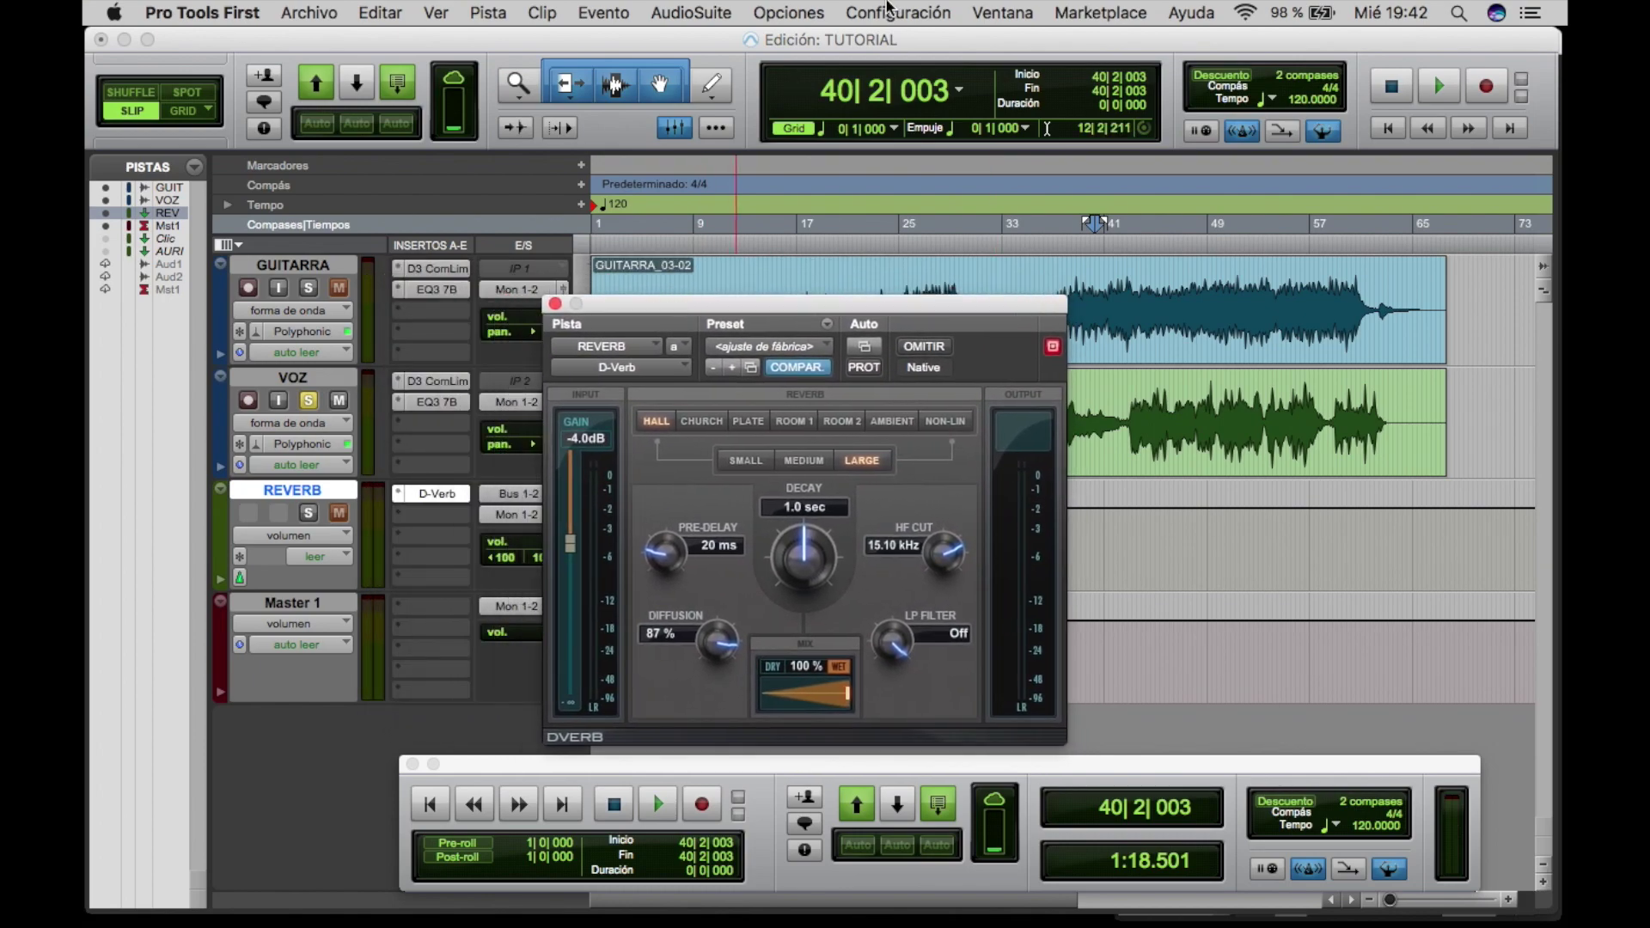
Step: Show the Mezcla window and assign Bus 1-2 to the first send of the GUITARRA and VOZ tracks
click(1008, 11)
click(1033, 121)
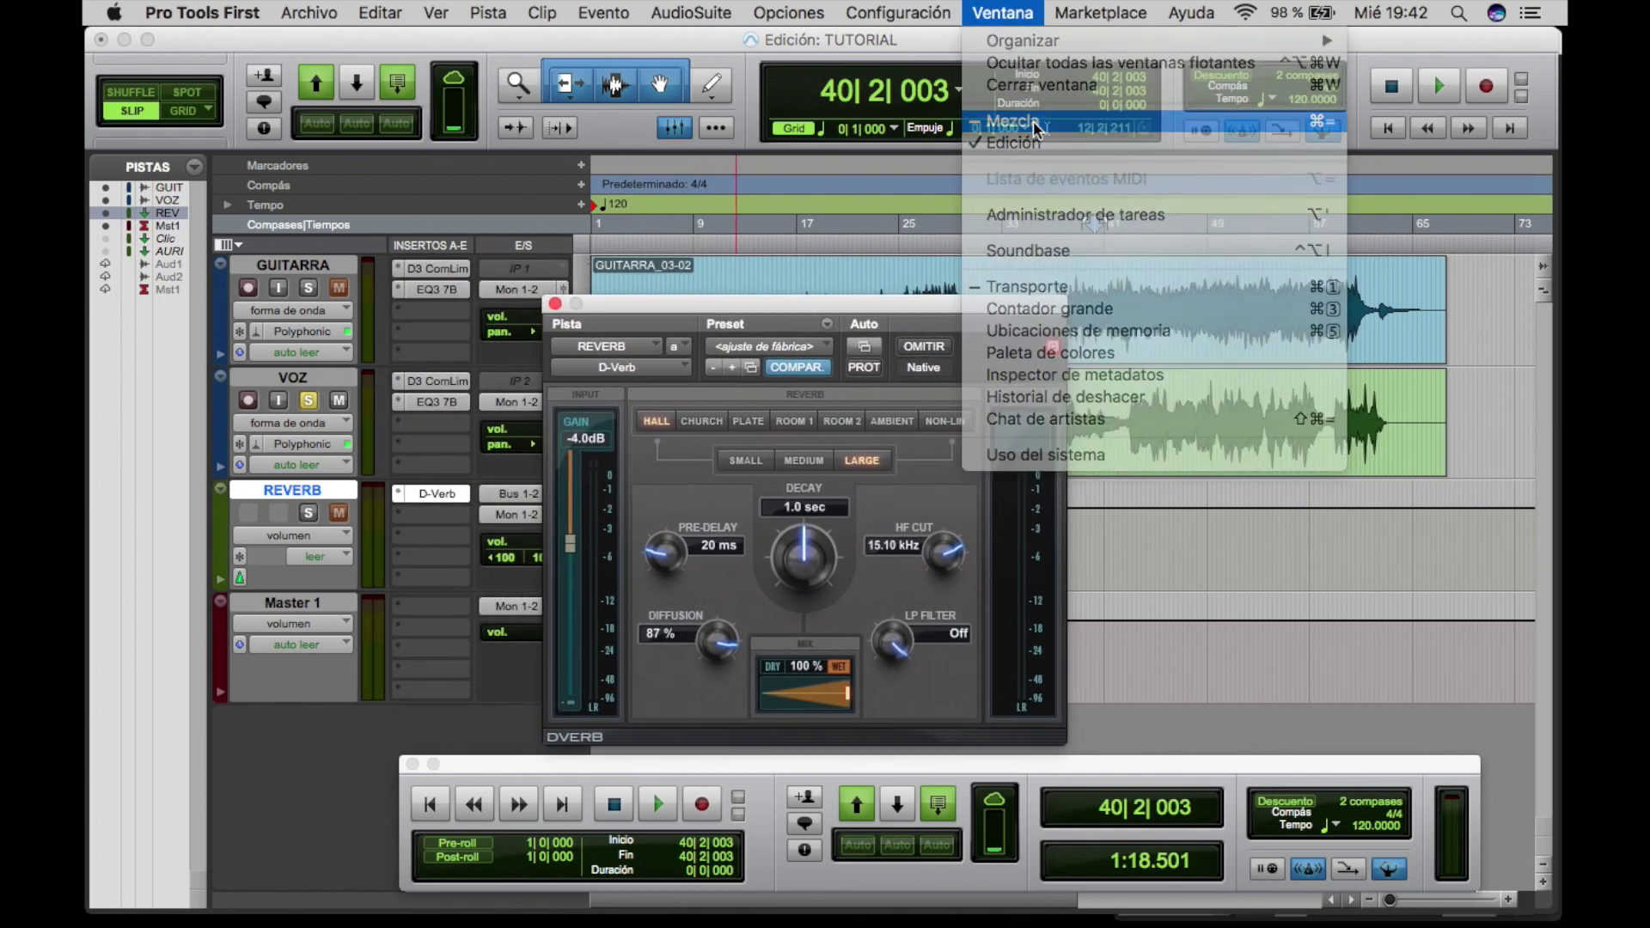
scroll(1368, 152, left, 3)
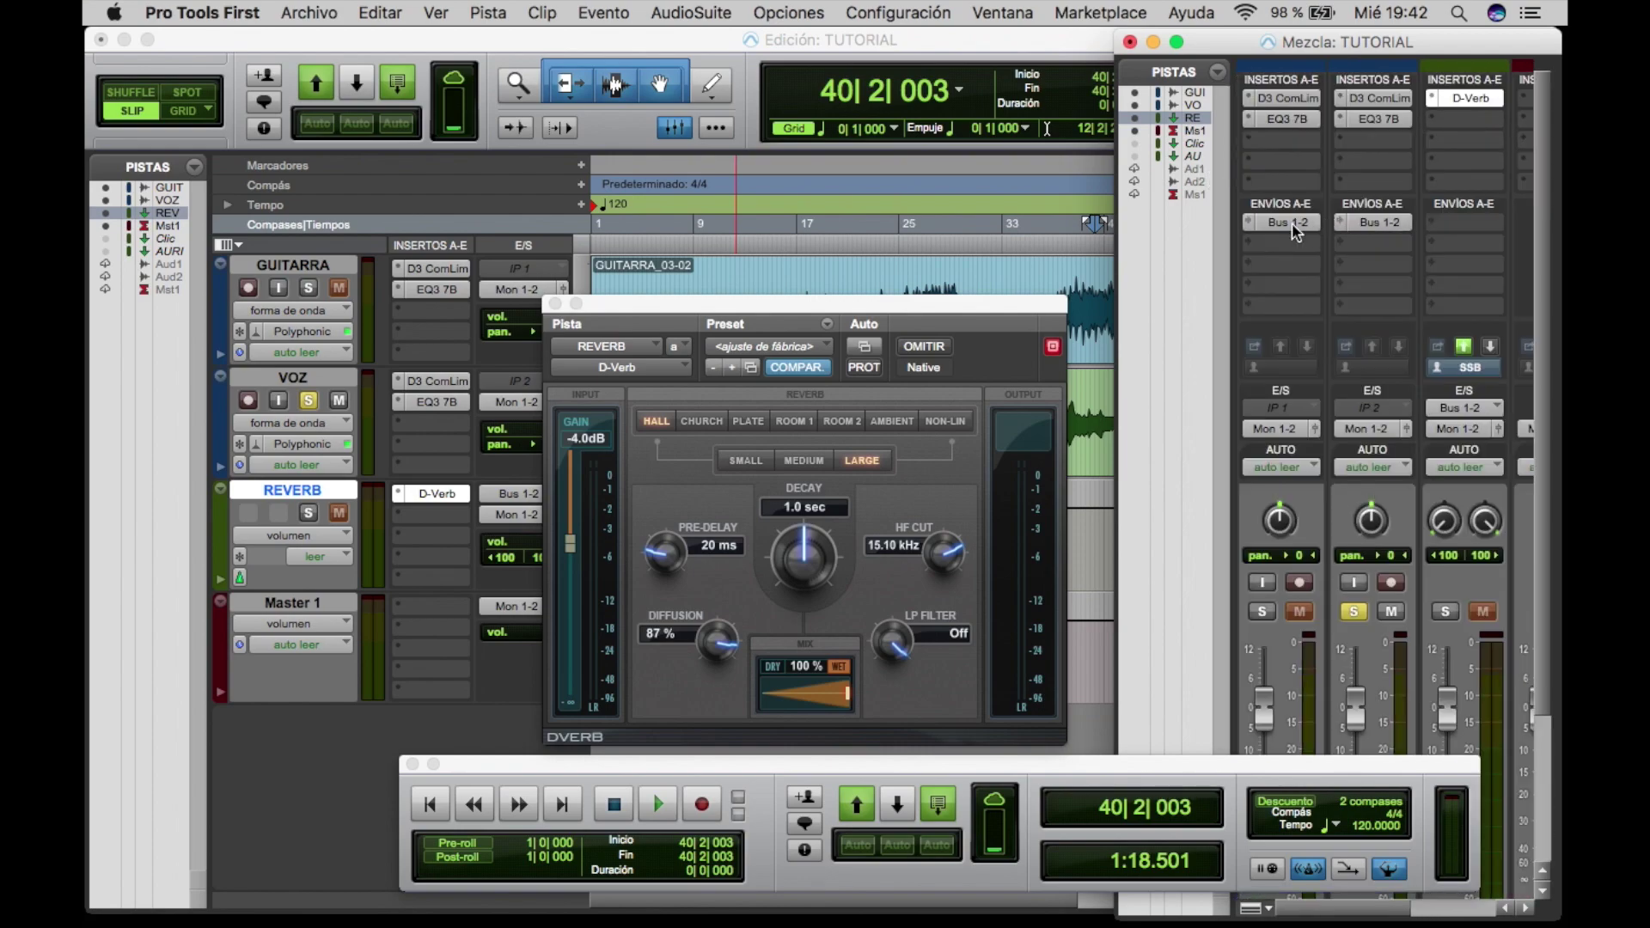
scroll(1368, 220, down, 2)
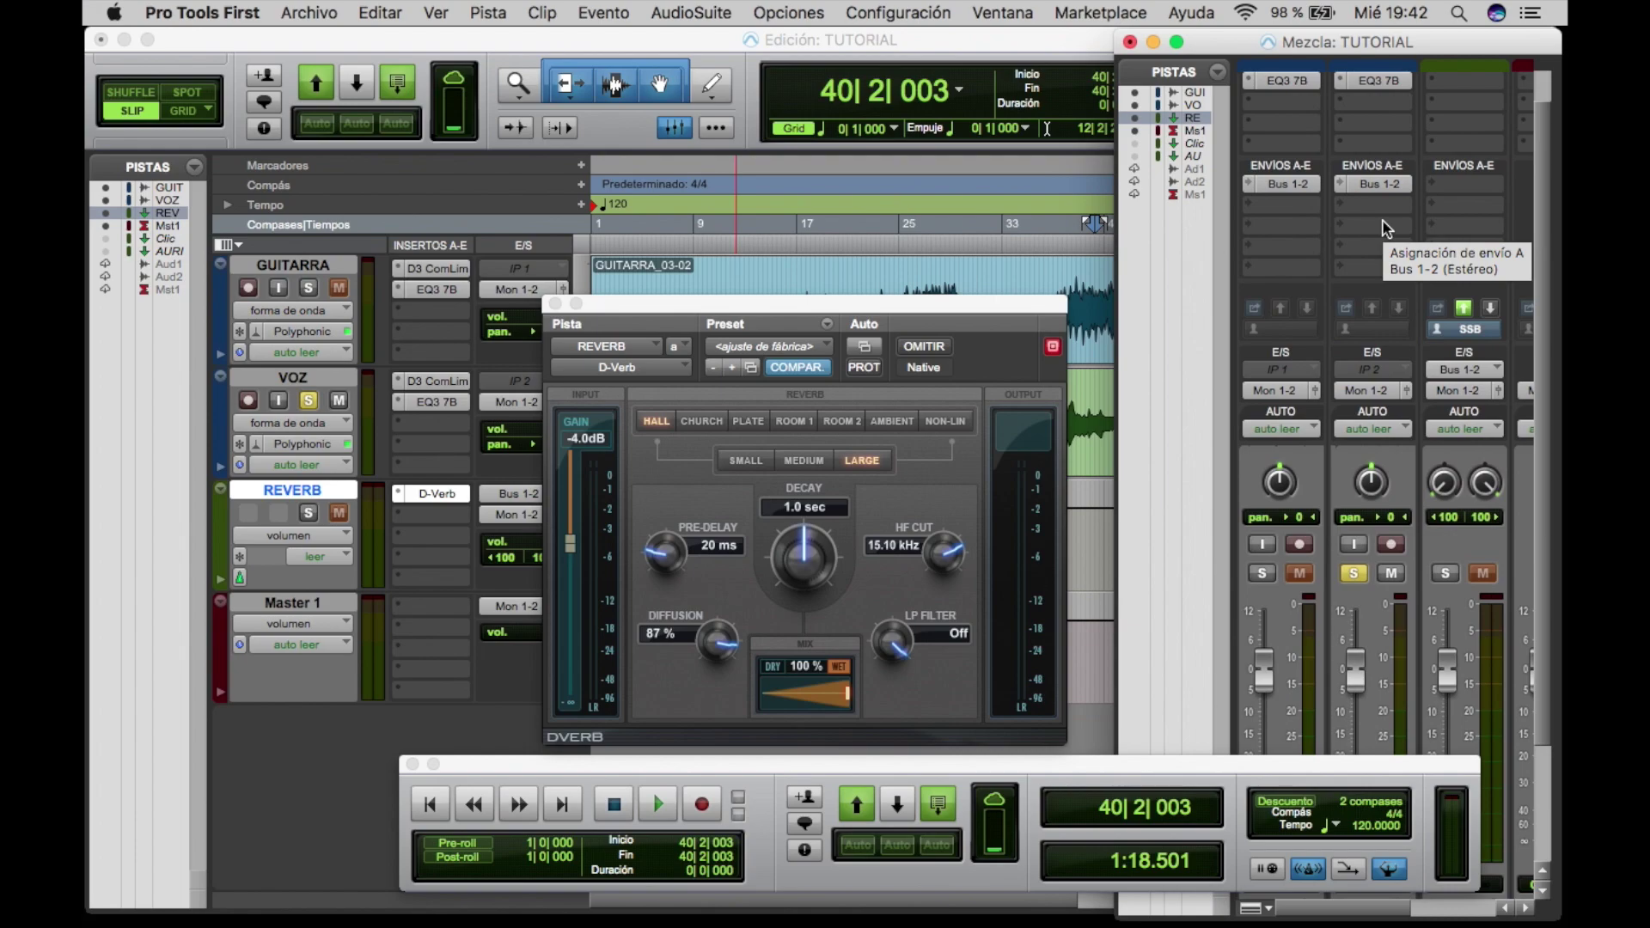
Step: Set the VOZ send to pre-fader at +3.6 dB, play the session and move the floating transport clear of the mixer levels
click(1372, 183)
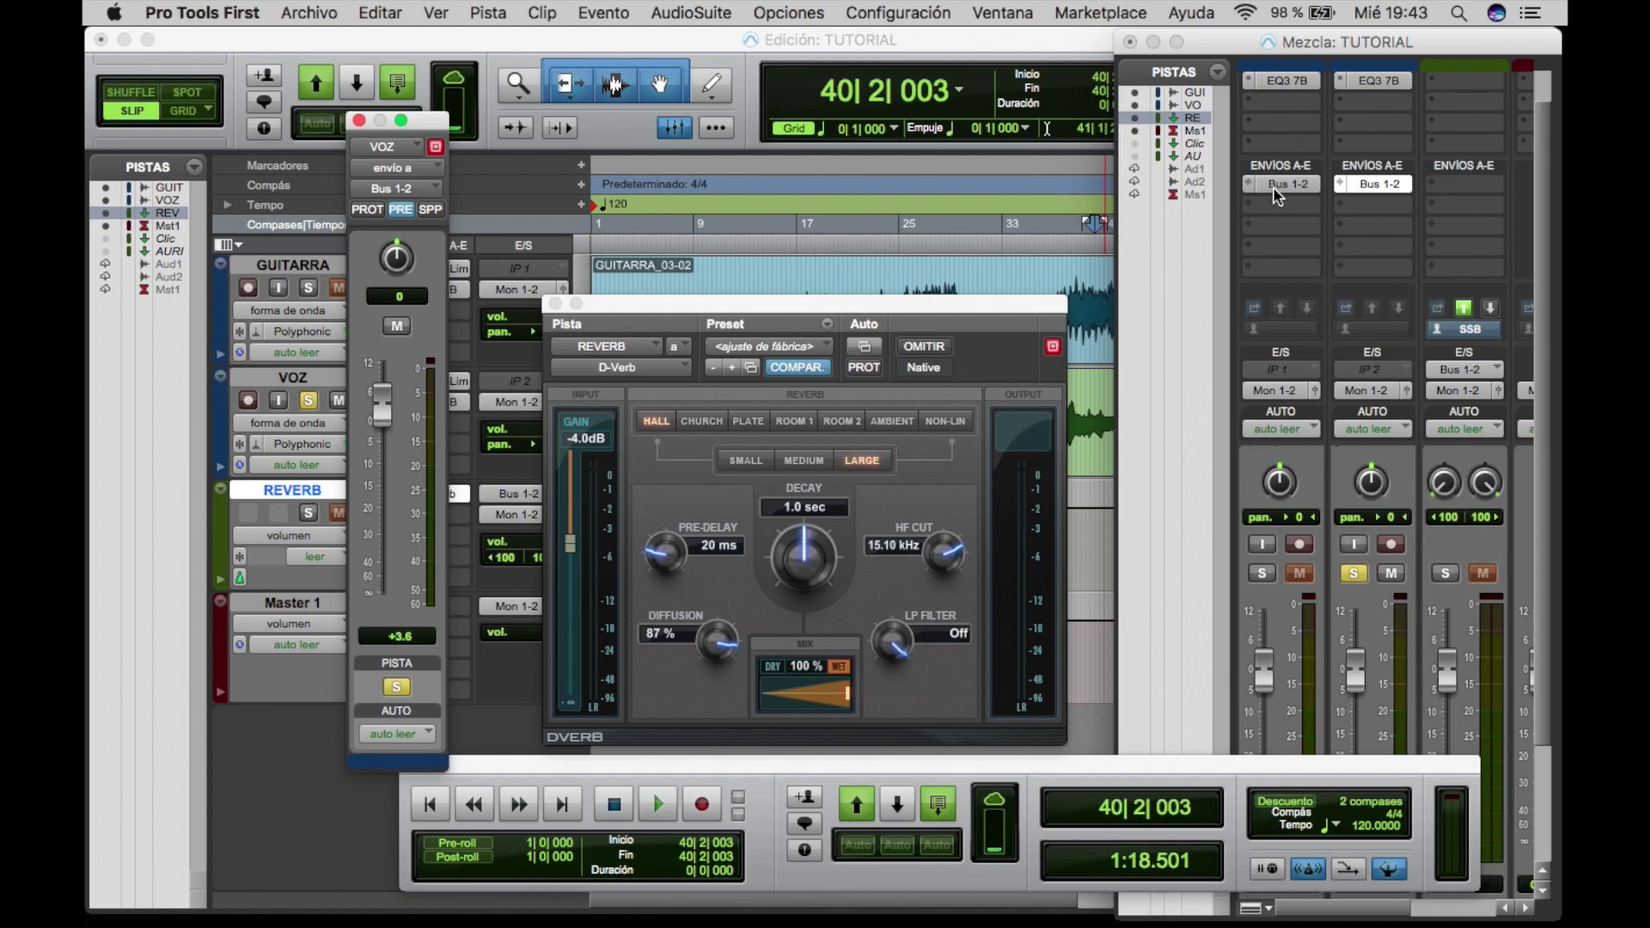
key(space)
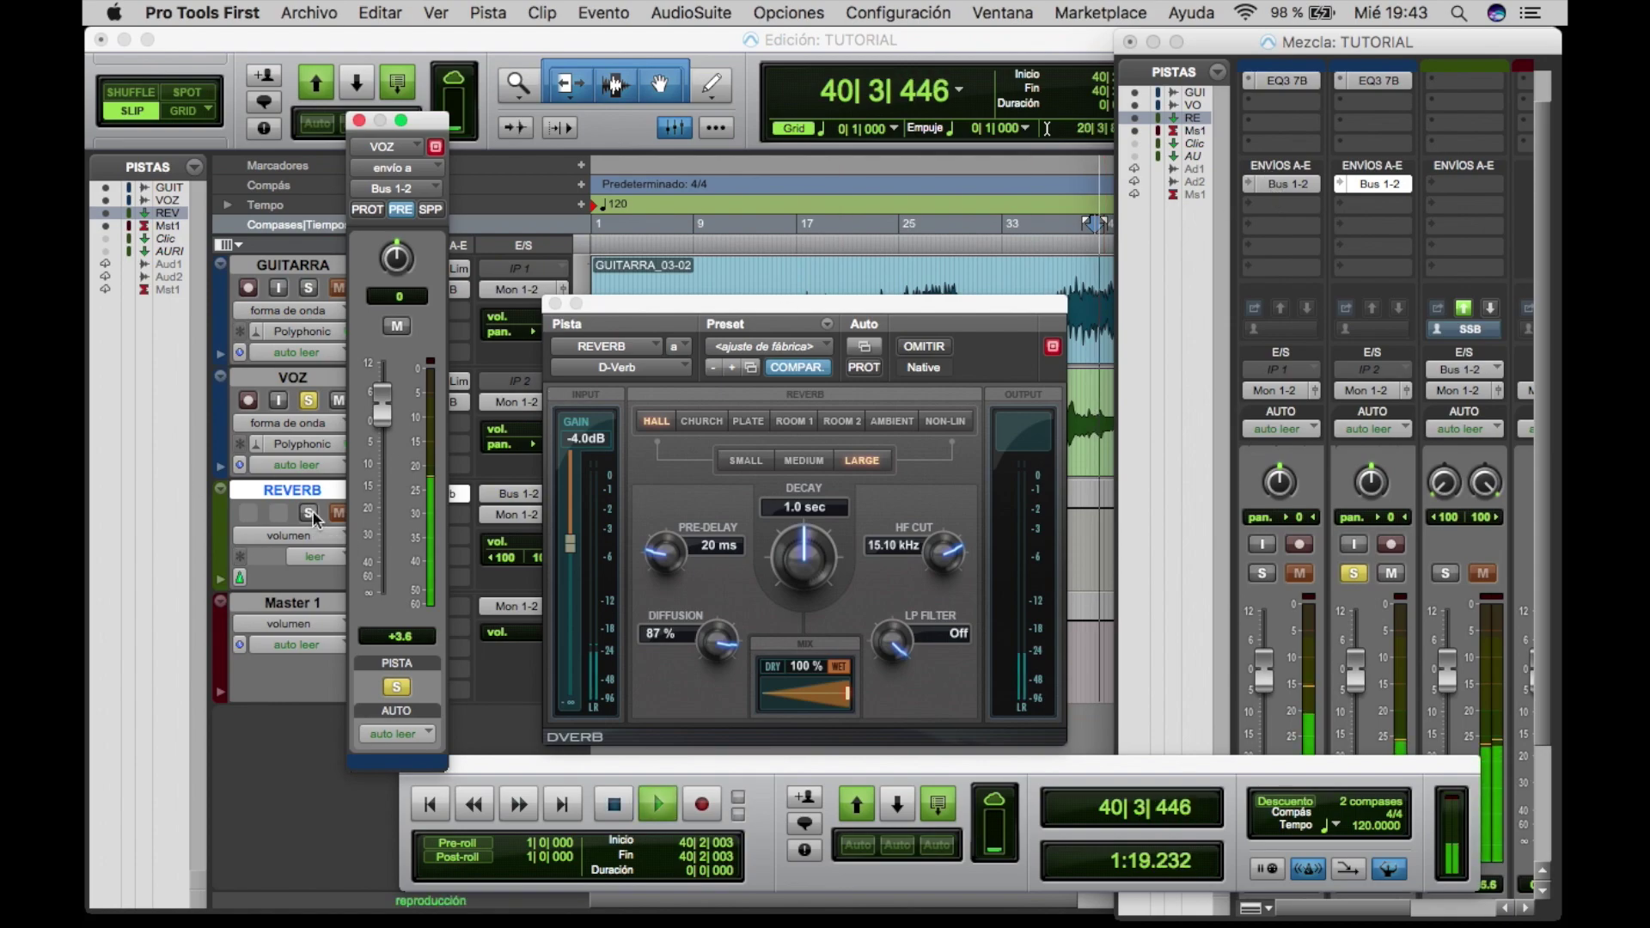
scroll(1248, 572, down, 5)
scroll(1248, 572, right, 1)
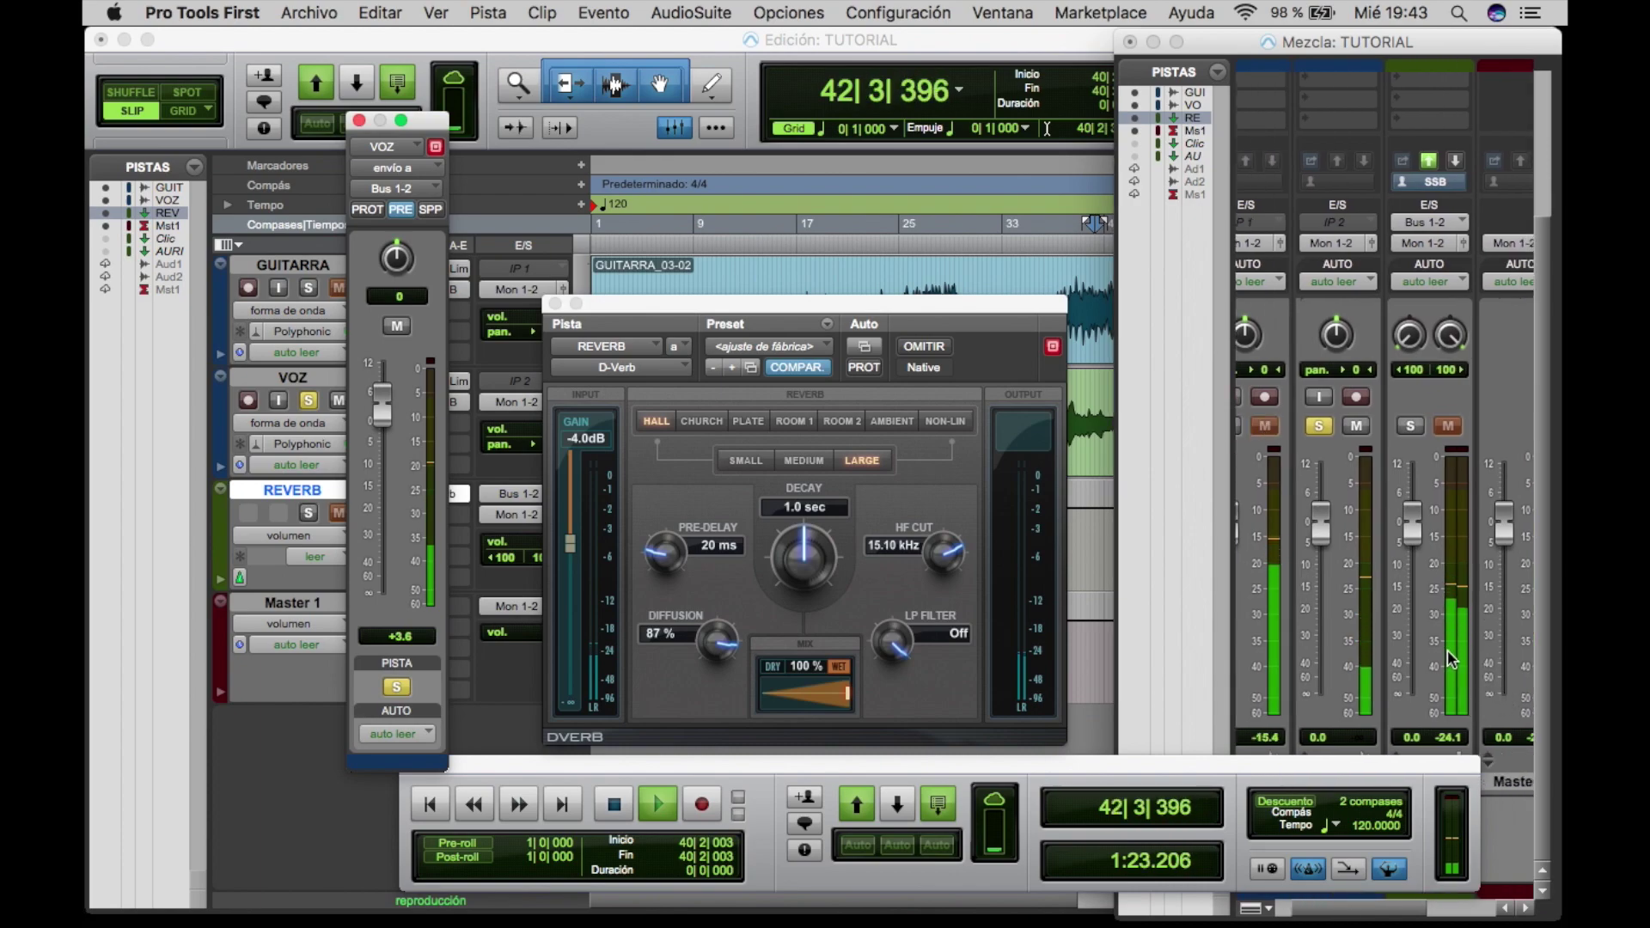
drag(1381, 765, 1157, 770)
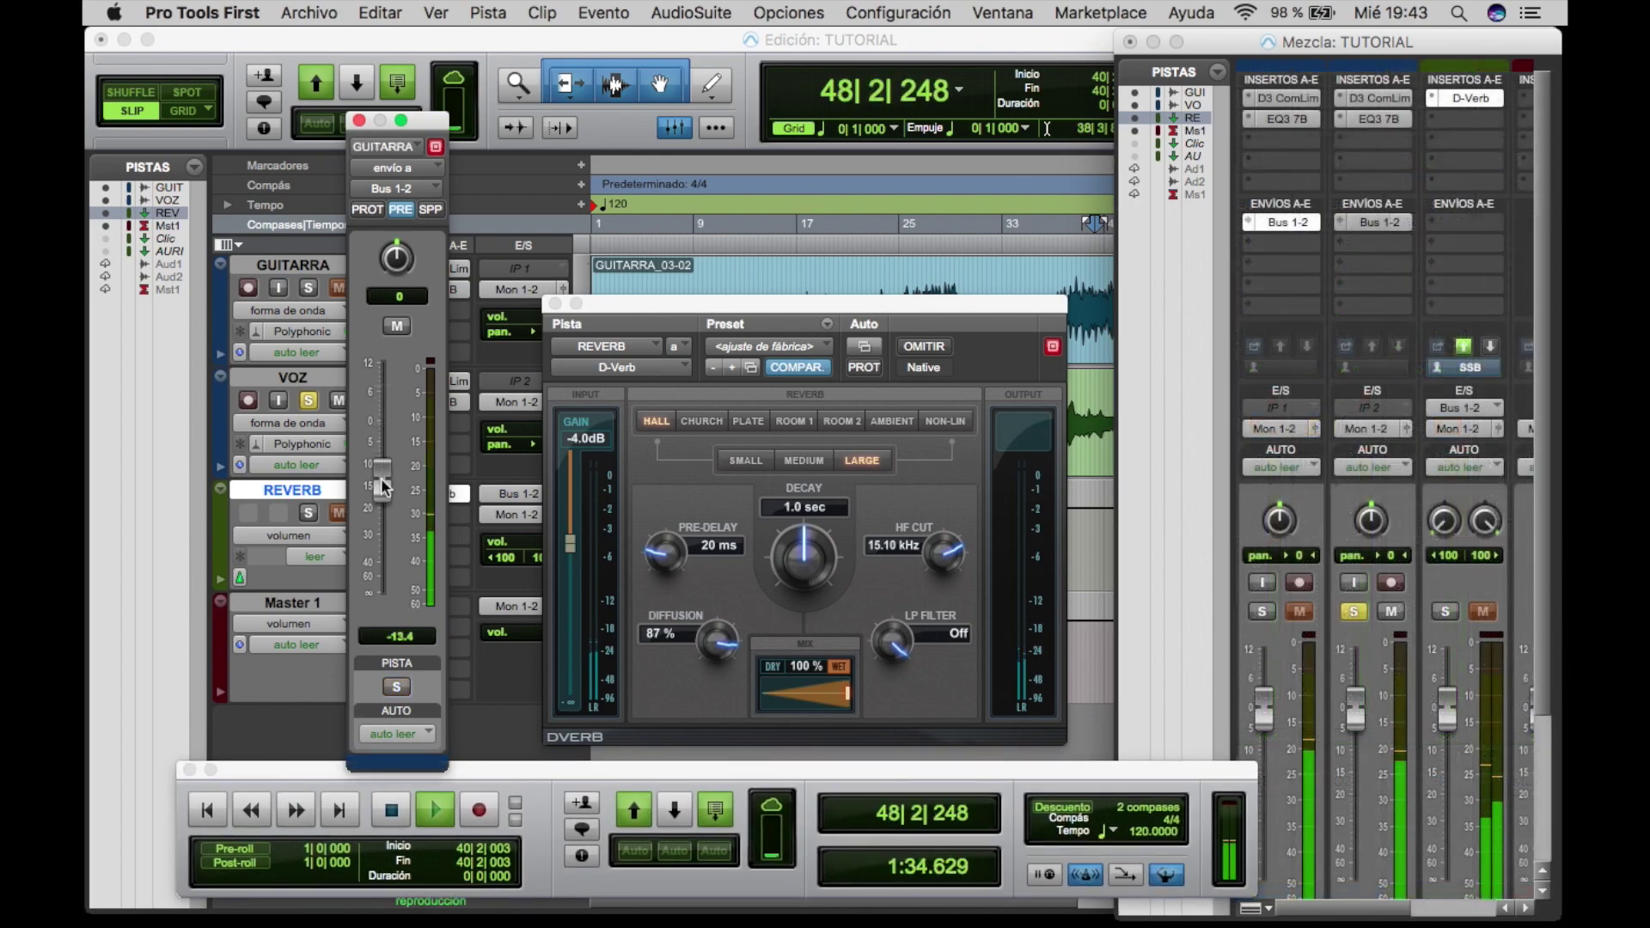
Step: Set the GUITARRA send level to -12.9 dB, recheck the VOZ send and close the D-Verb window
drag(382, 480, 382, 477)
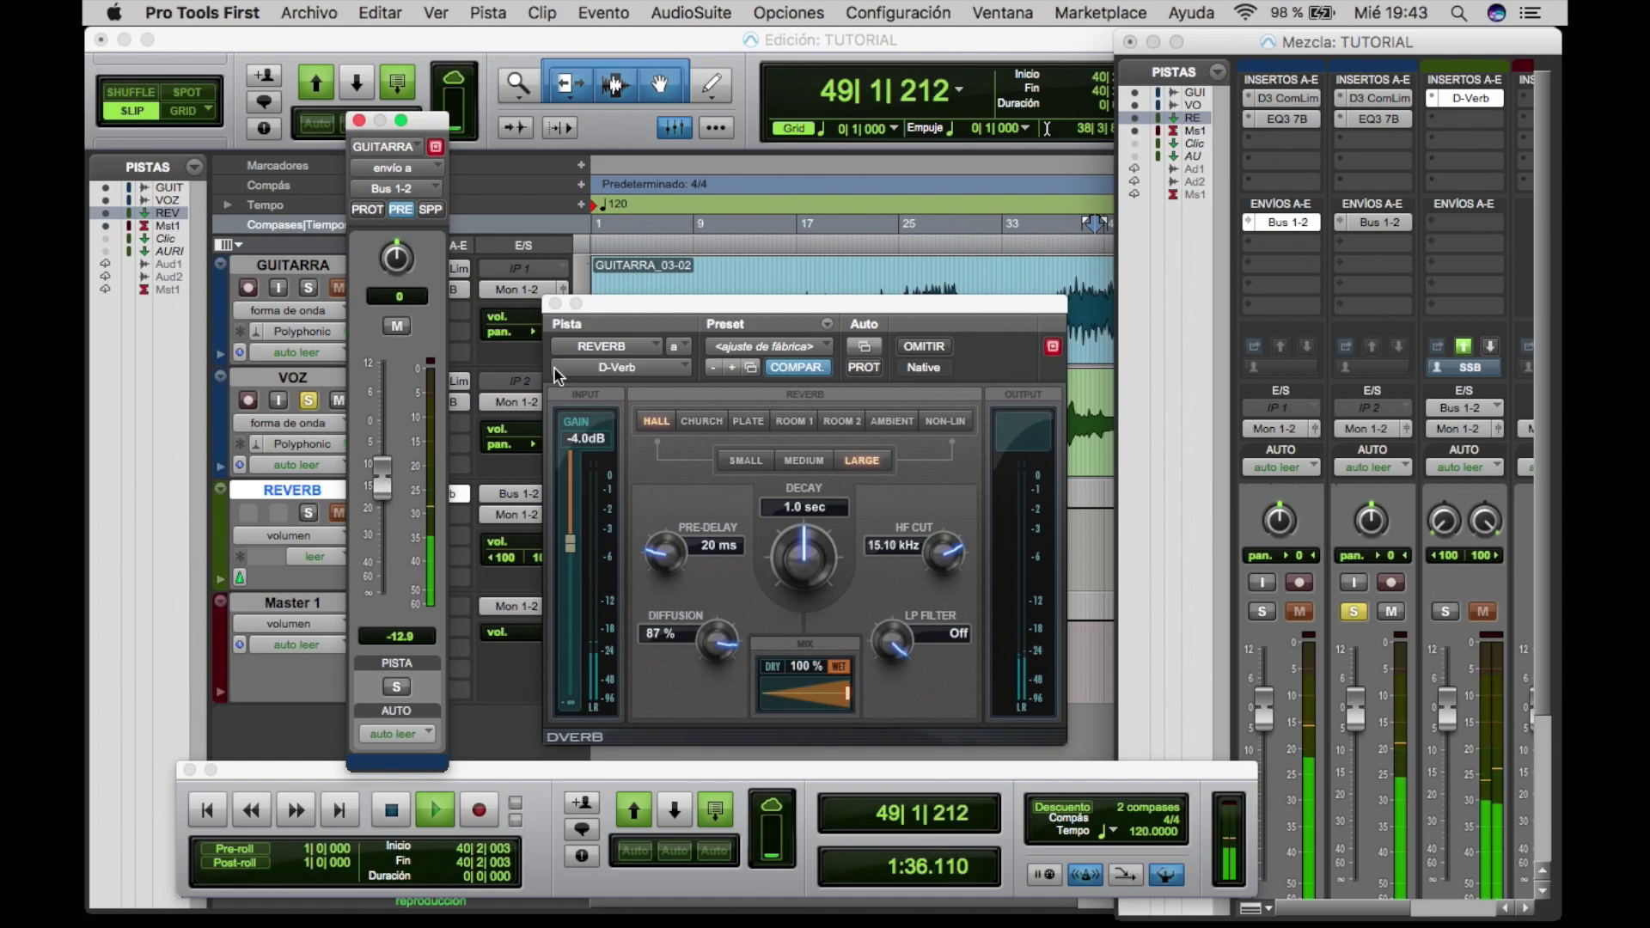
click(1374, 225)
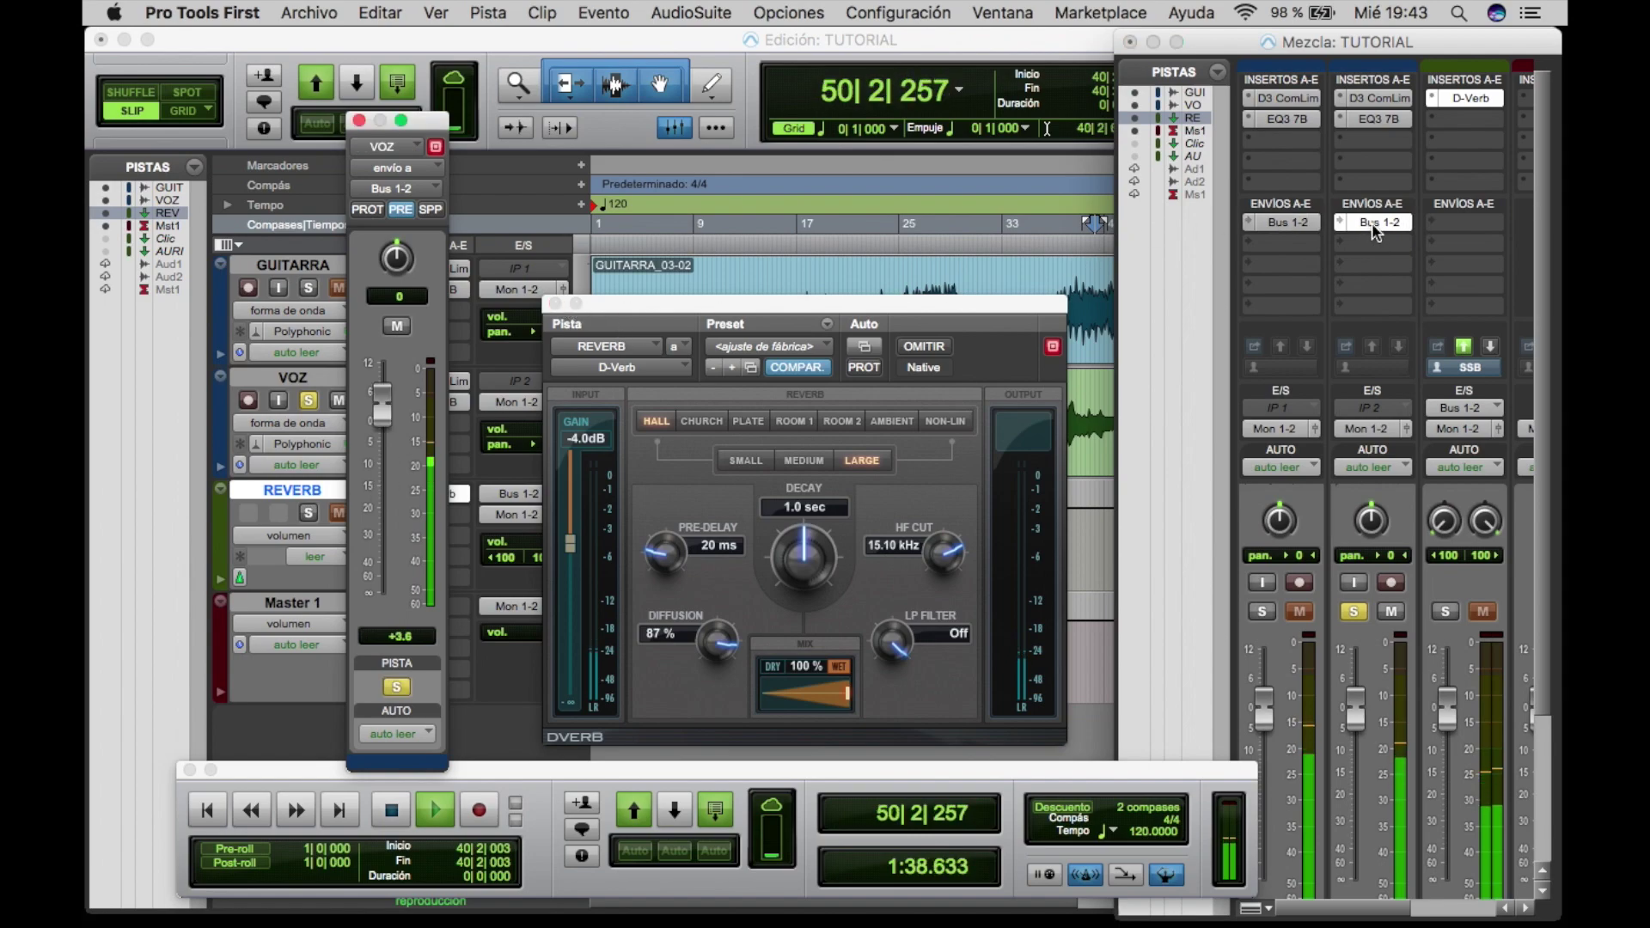
click(555, 306)
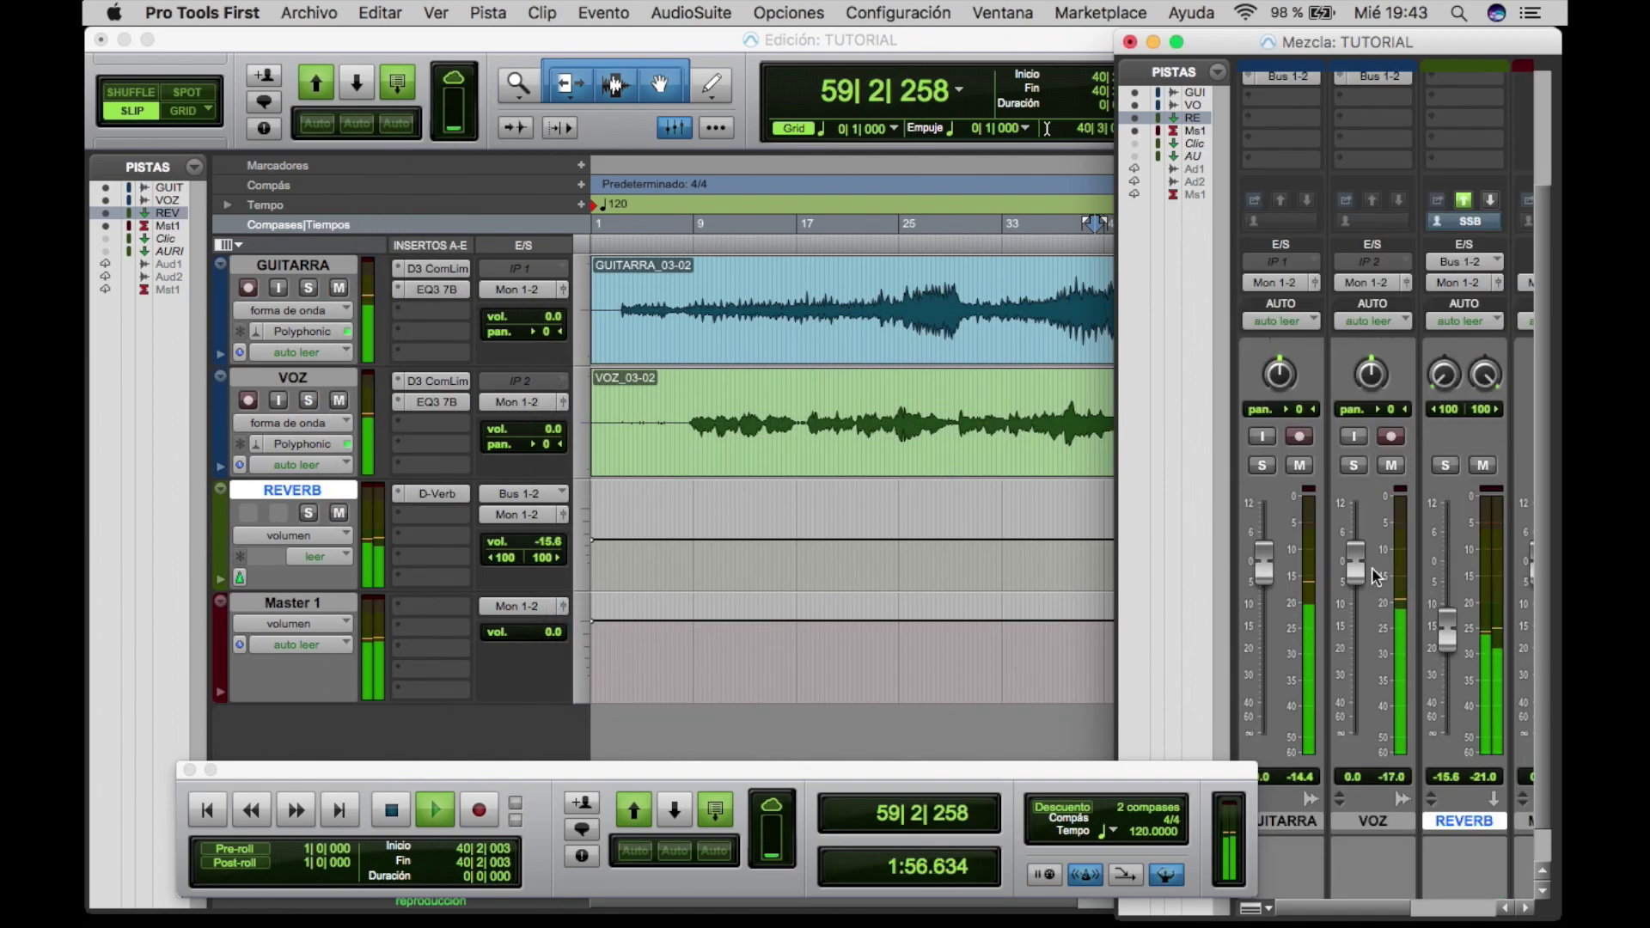
Step: Lower the REVERB track's fader to -20.1 dB, stop playback and return to the beginning of the session
drag(1447, 634, 1450, 656)
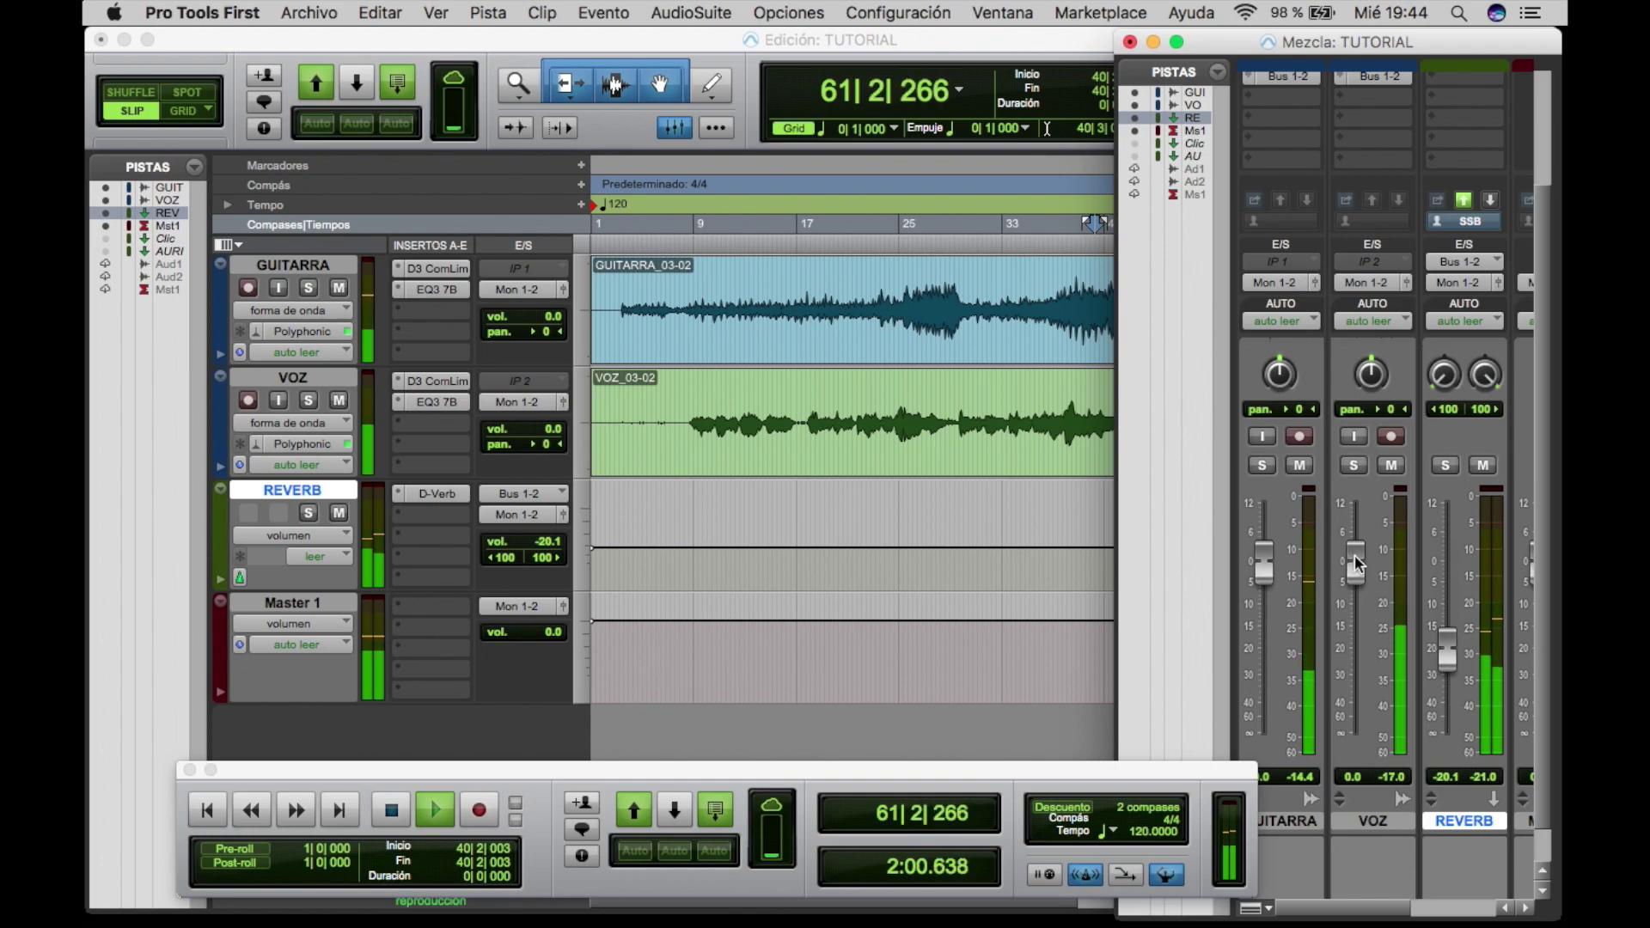
key(space)
key(Return)
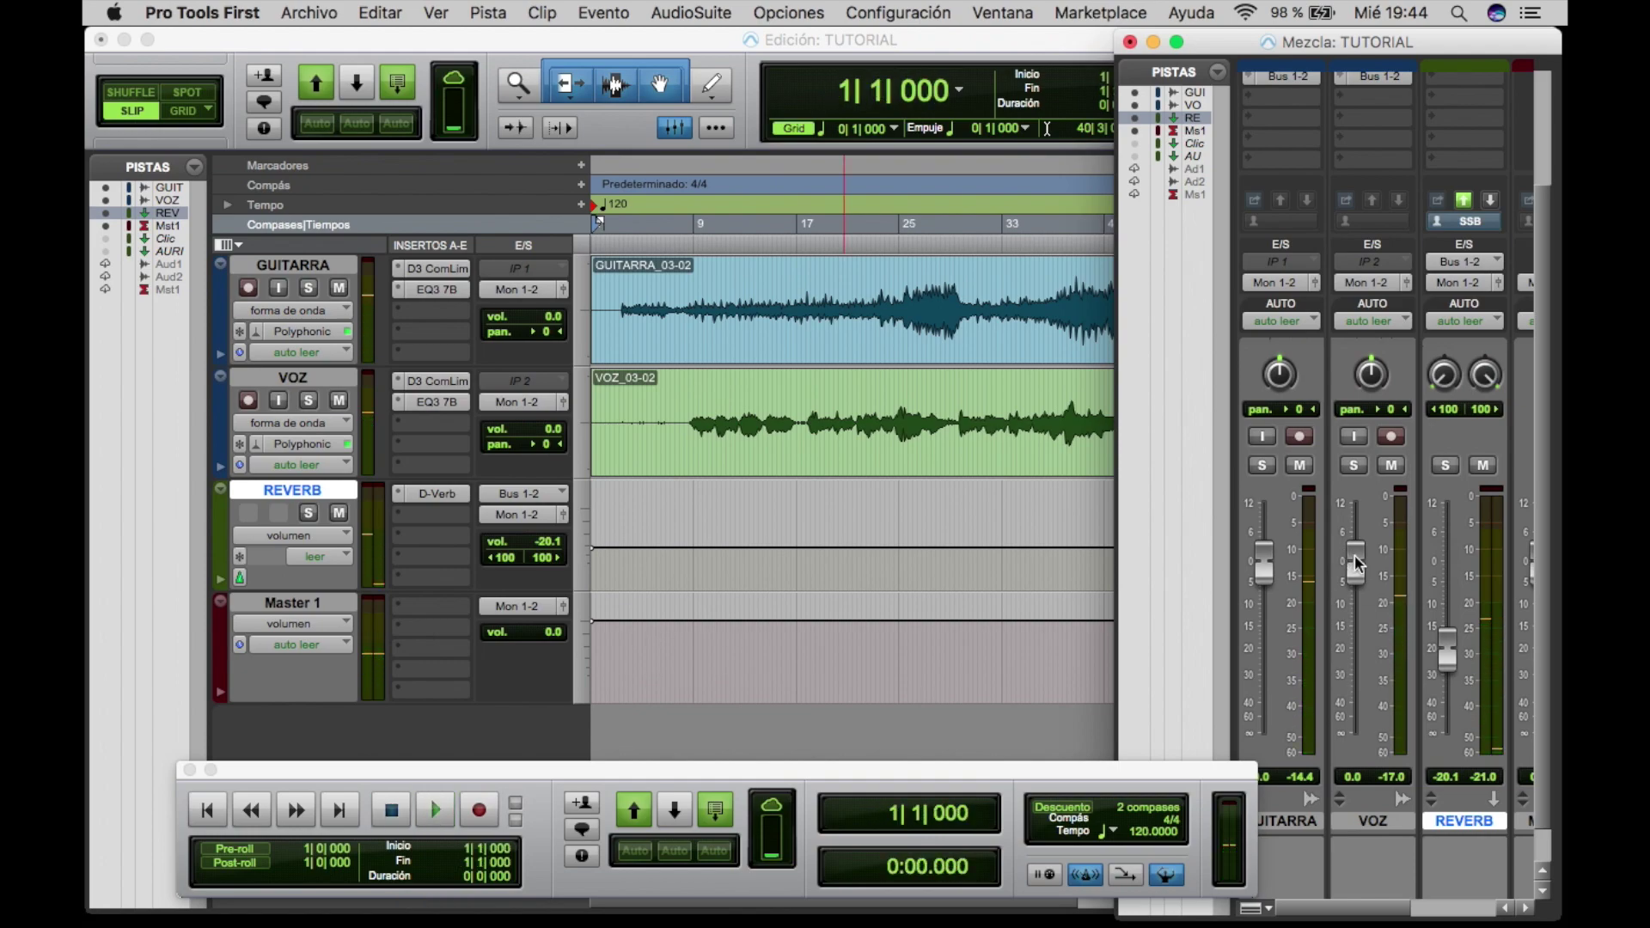
Step: Play the mix from the start of the guitar sound and balance the volumes at -1.4 dB for GUITARRA and +3.6 dB for VOZ
click(626, 298)
click(619, 297)
key(space)
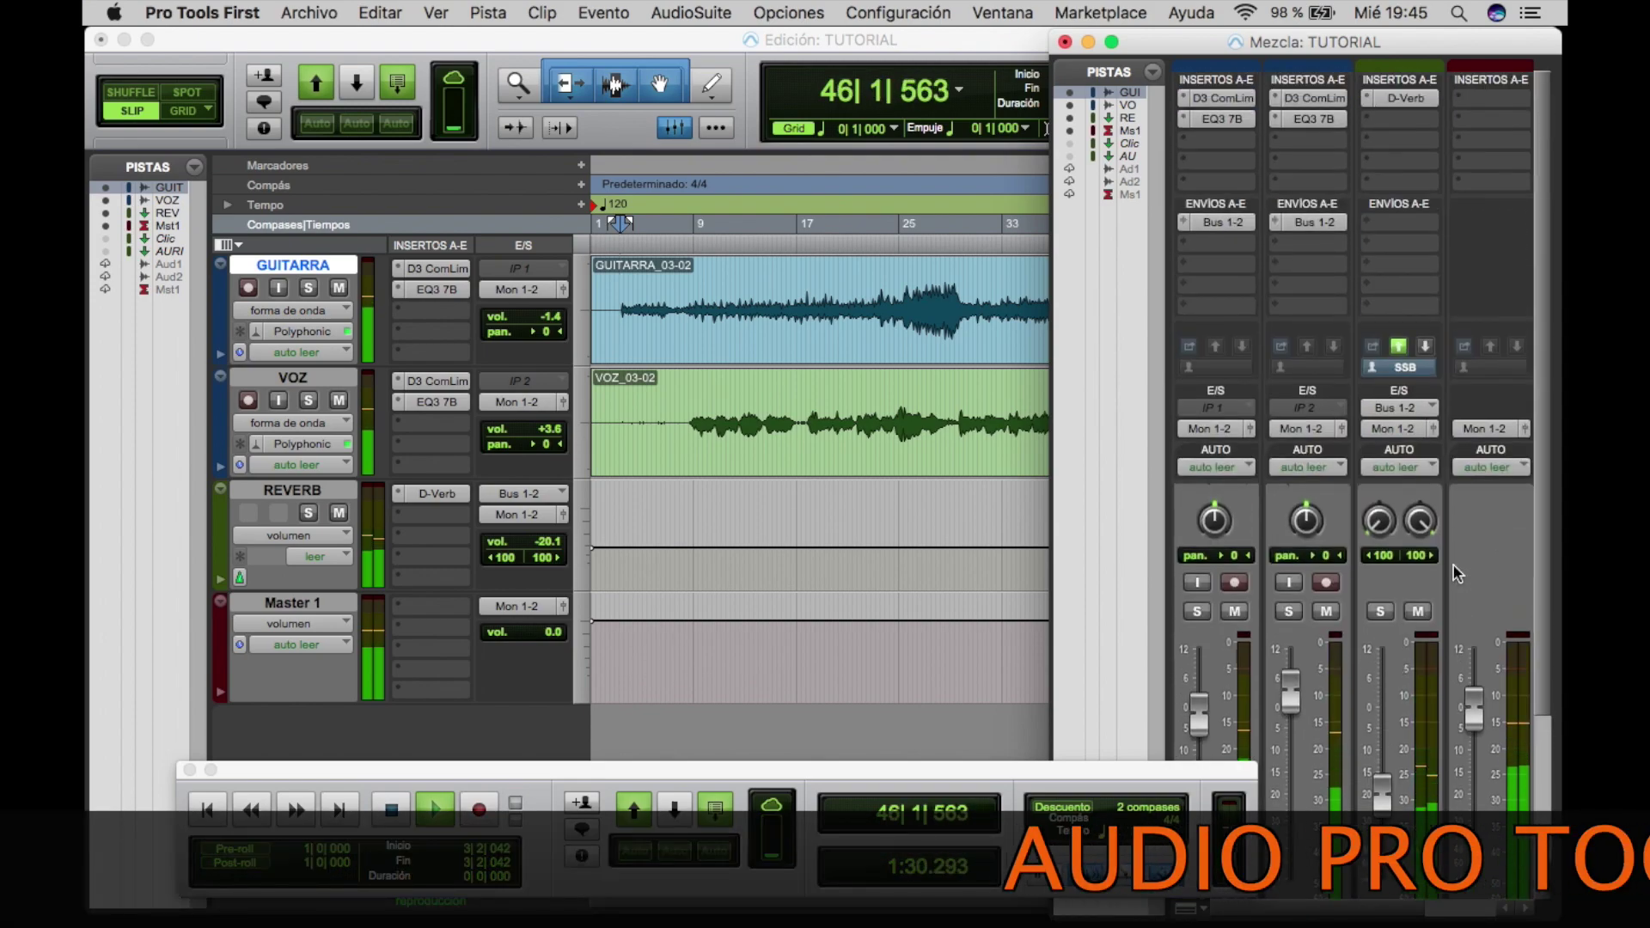
Step: Raise the Master 1 fader to +6.5 dB while the mix plays, and select the VOZ track with playback stopped
scroll(1453, 572, down, 5)
scroll(1453, 571, right, 1)
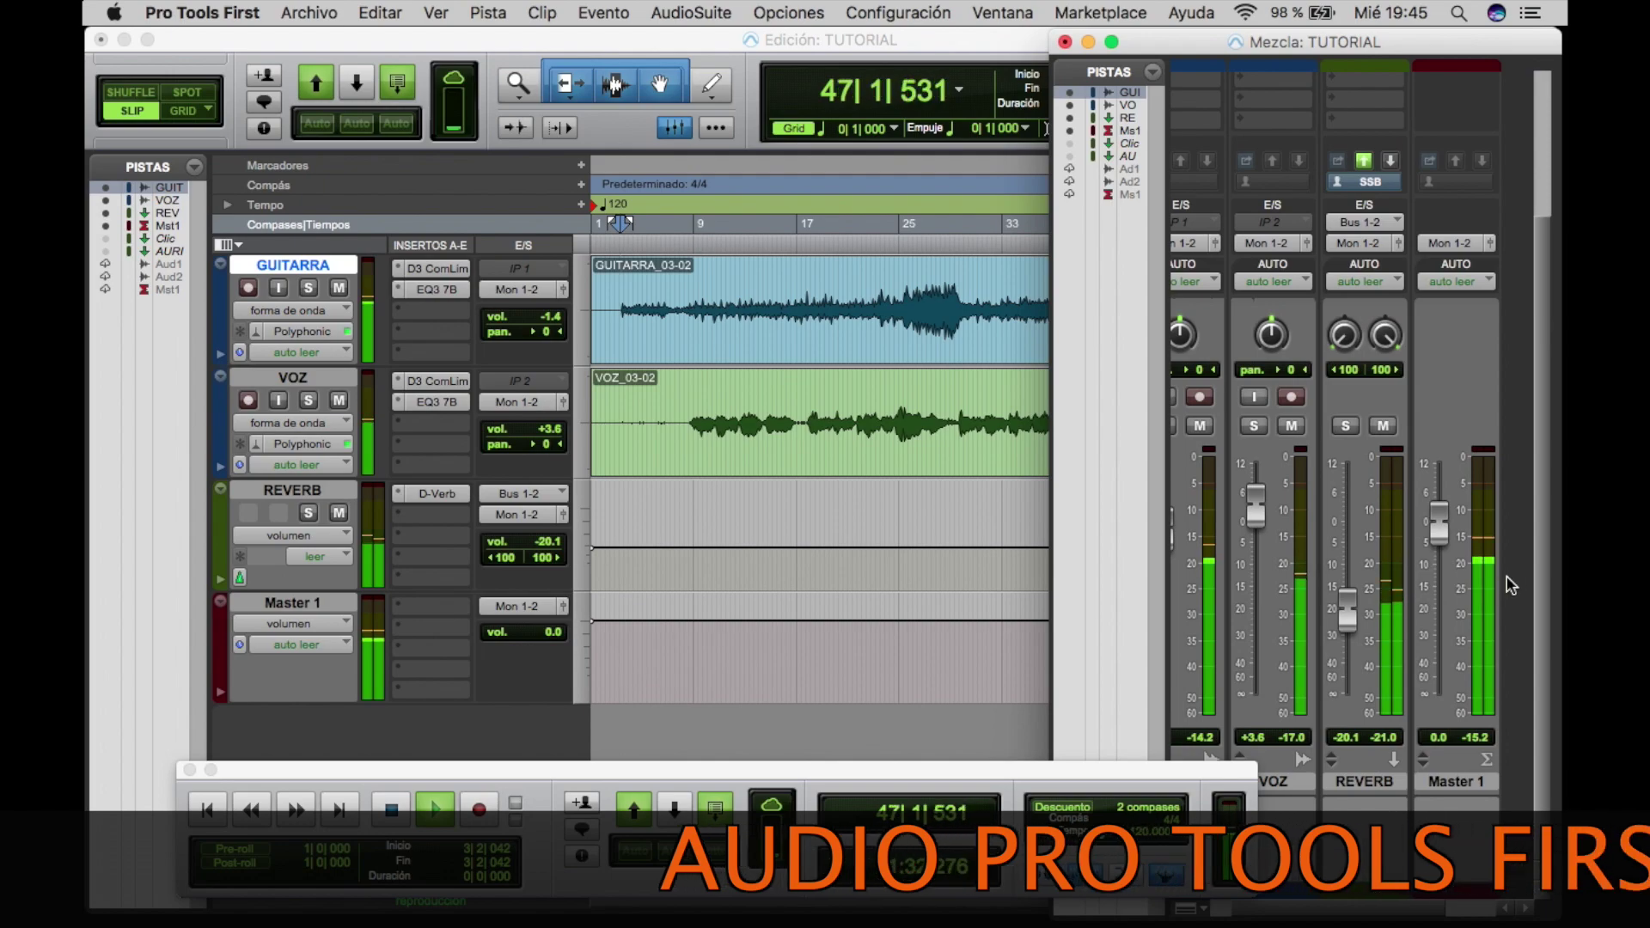
drag(1441, 520, 1442, 489)
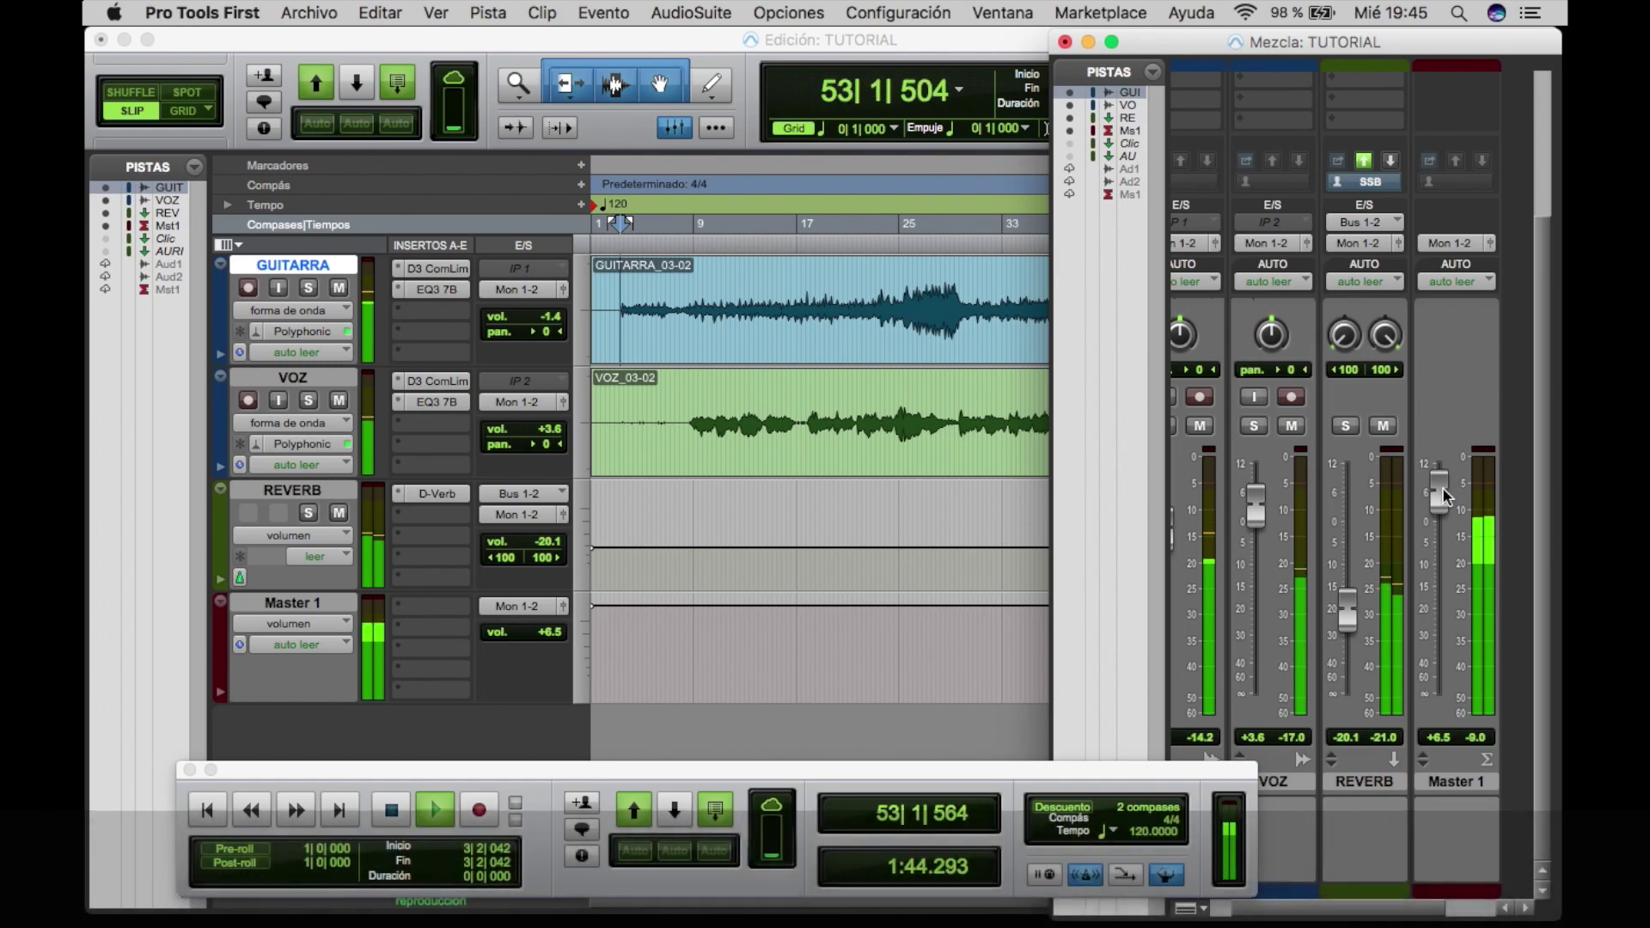
click(332, 375)
key(space)
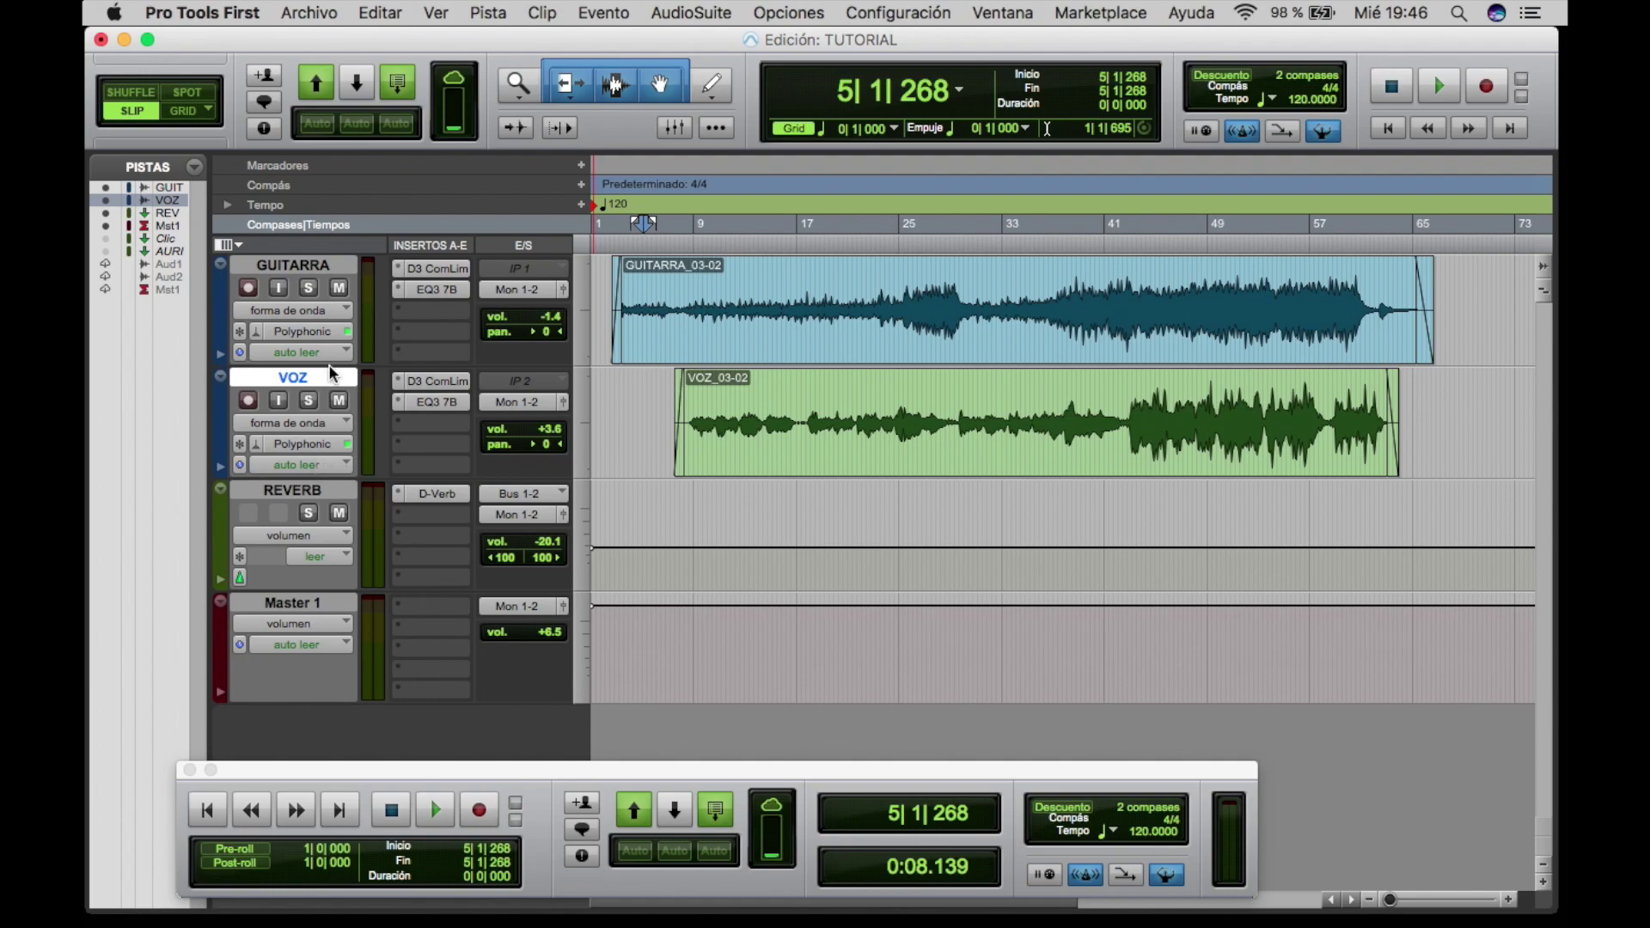
Step: Create one new stereo instrument track (Pista de instrumento, Estéreo) below the VOZ track
click(504, 15)
click(508, 41)
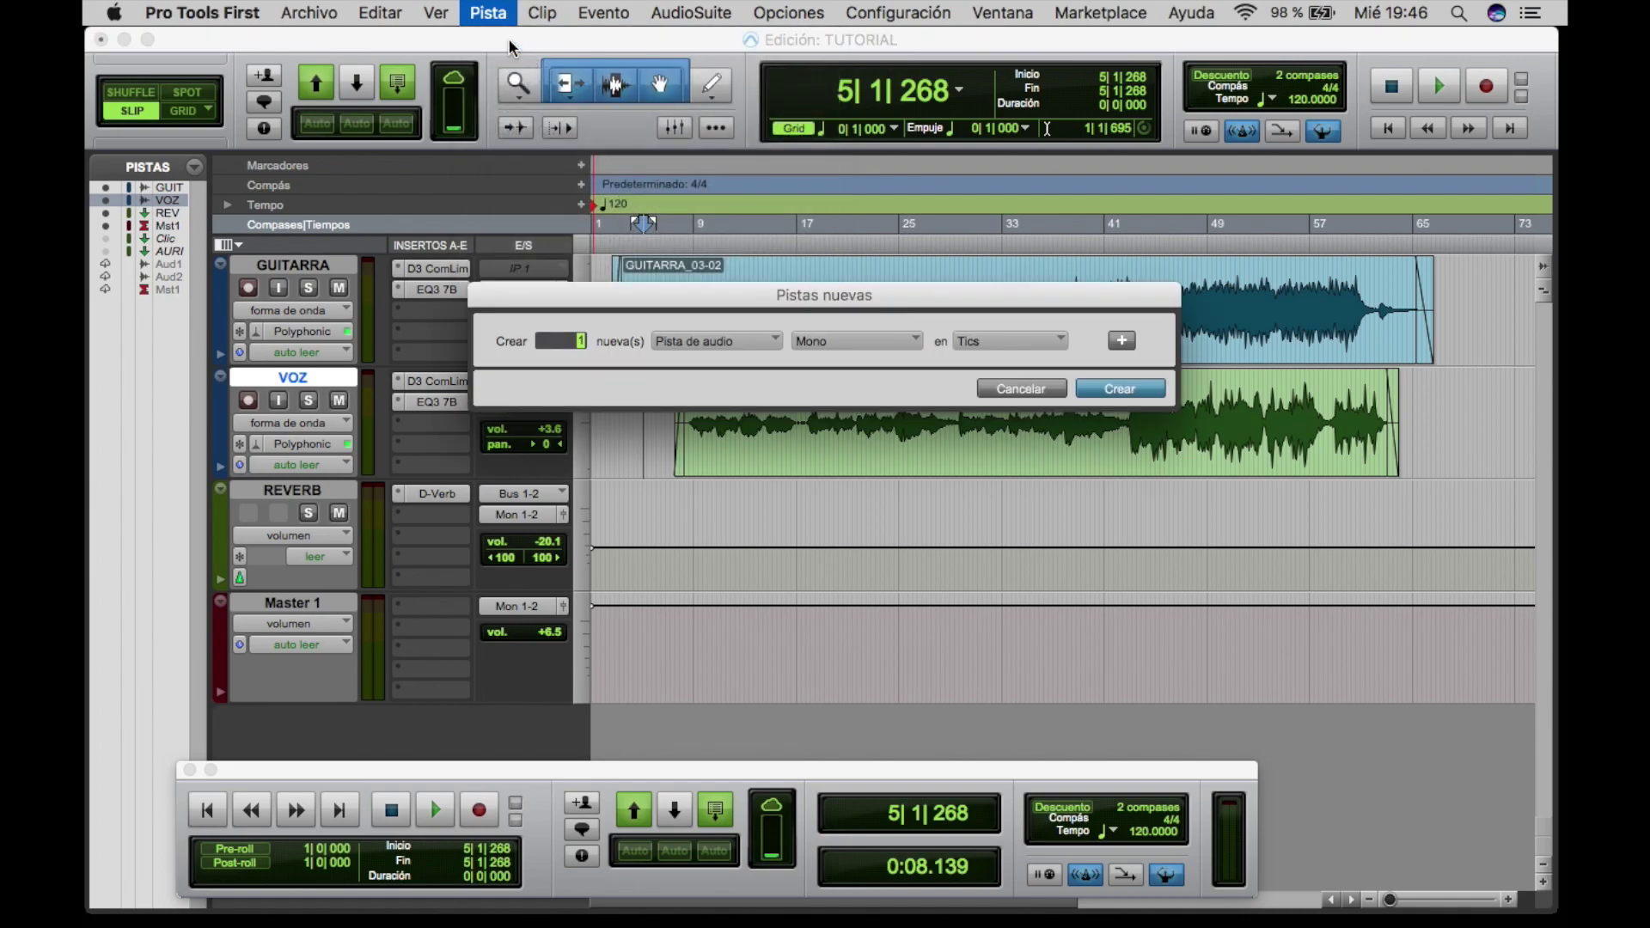
click(744, 341)
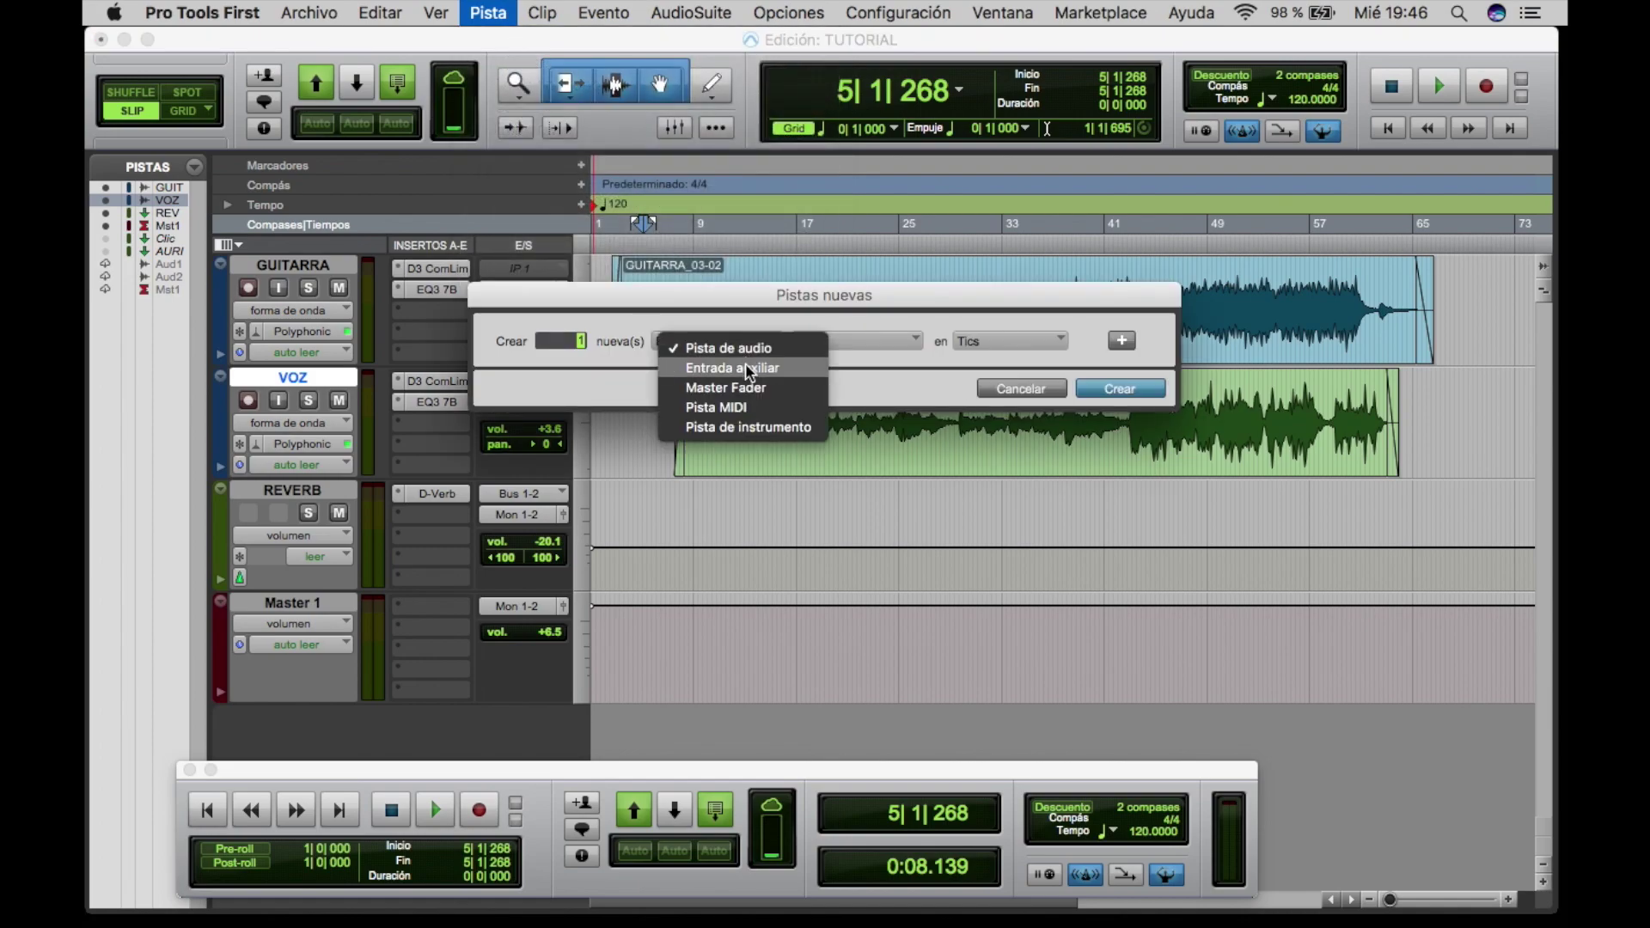
click(755, 427)
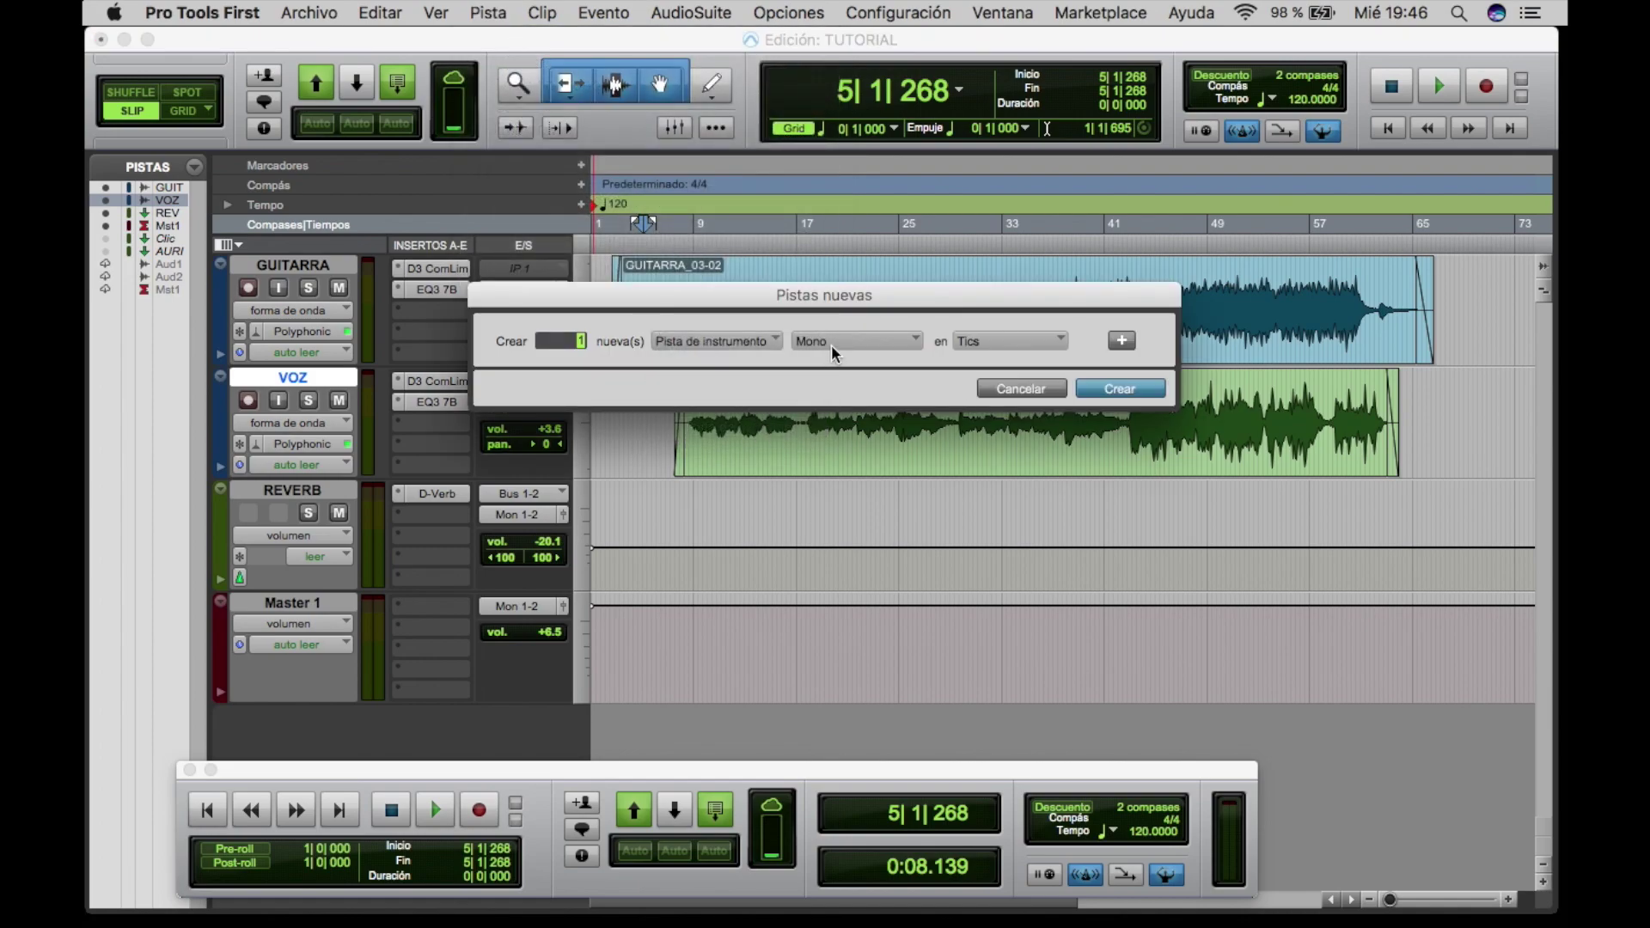
click(832, 344)
click(838, 371)
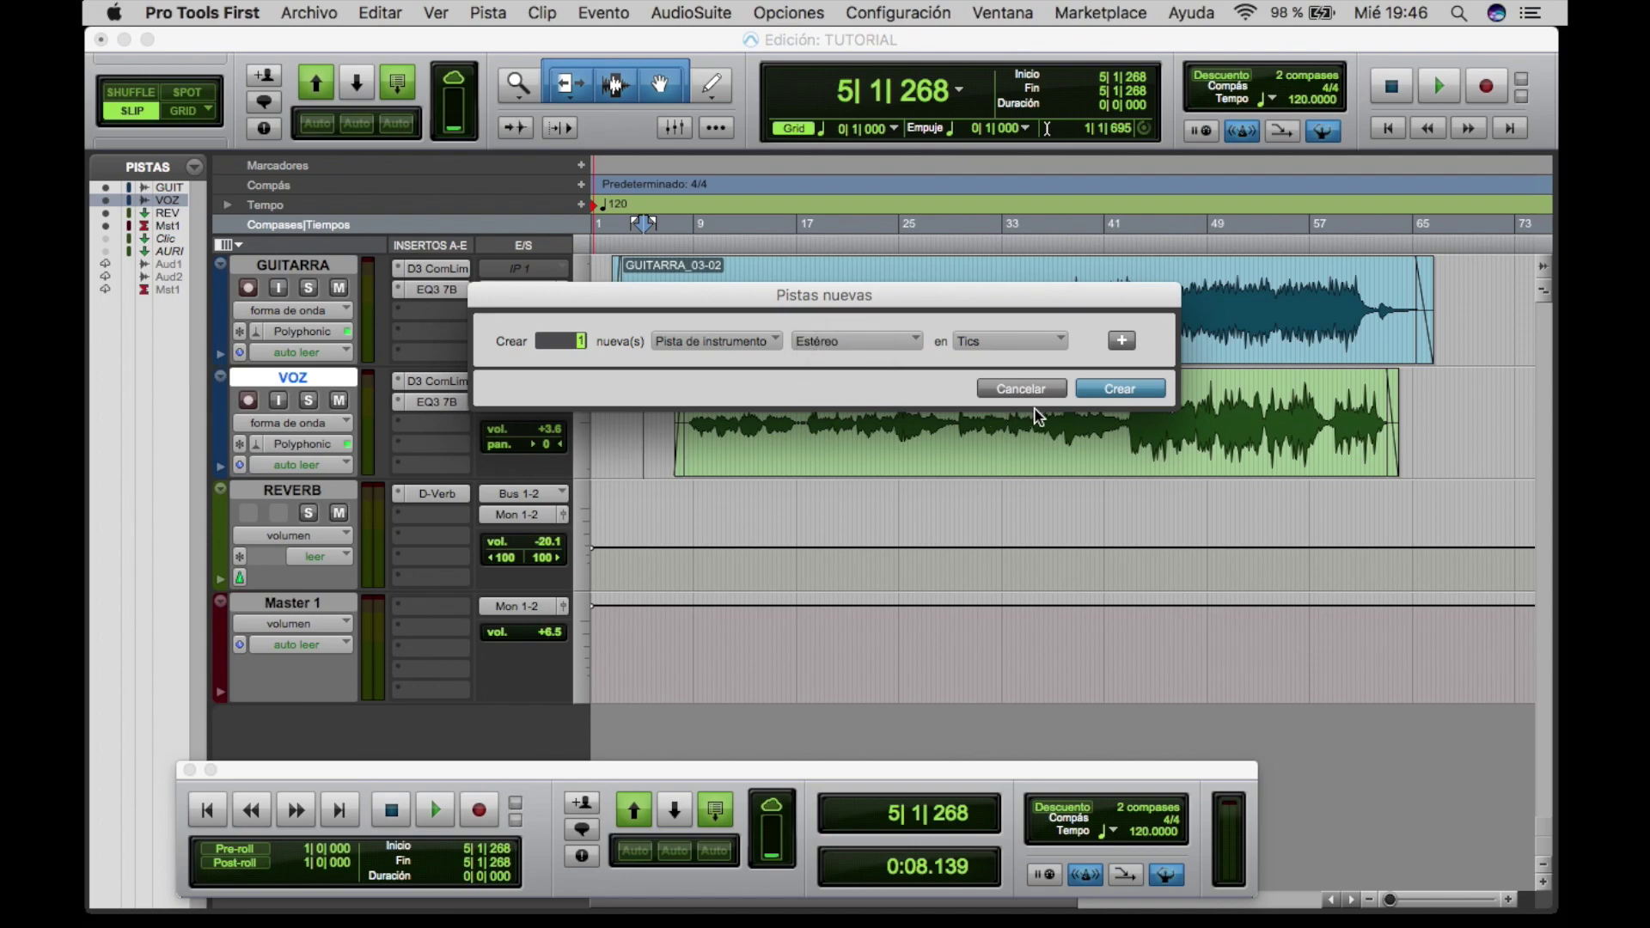
click(1084, 386)
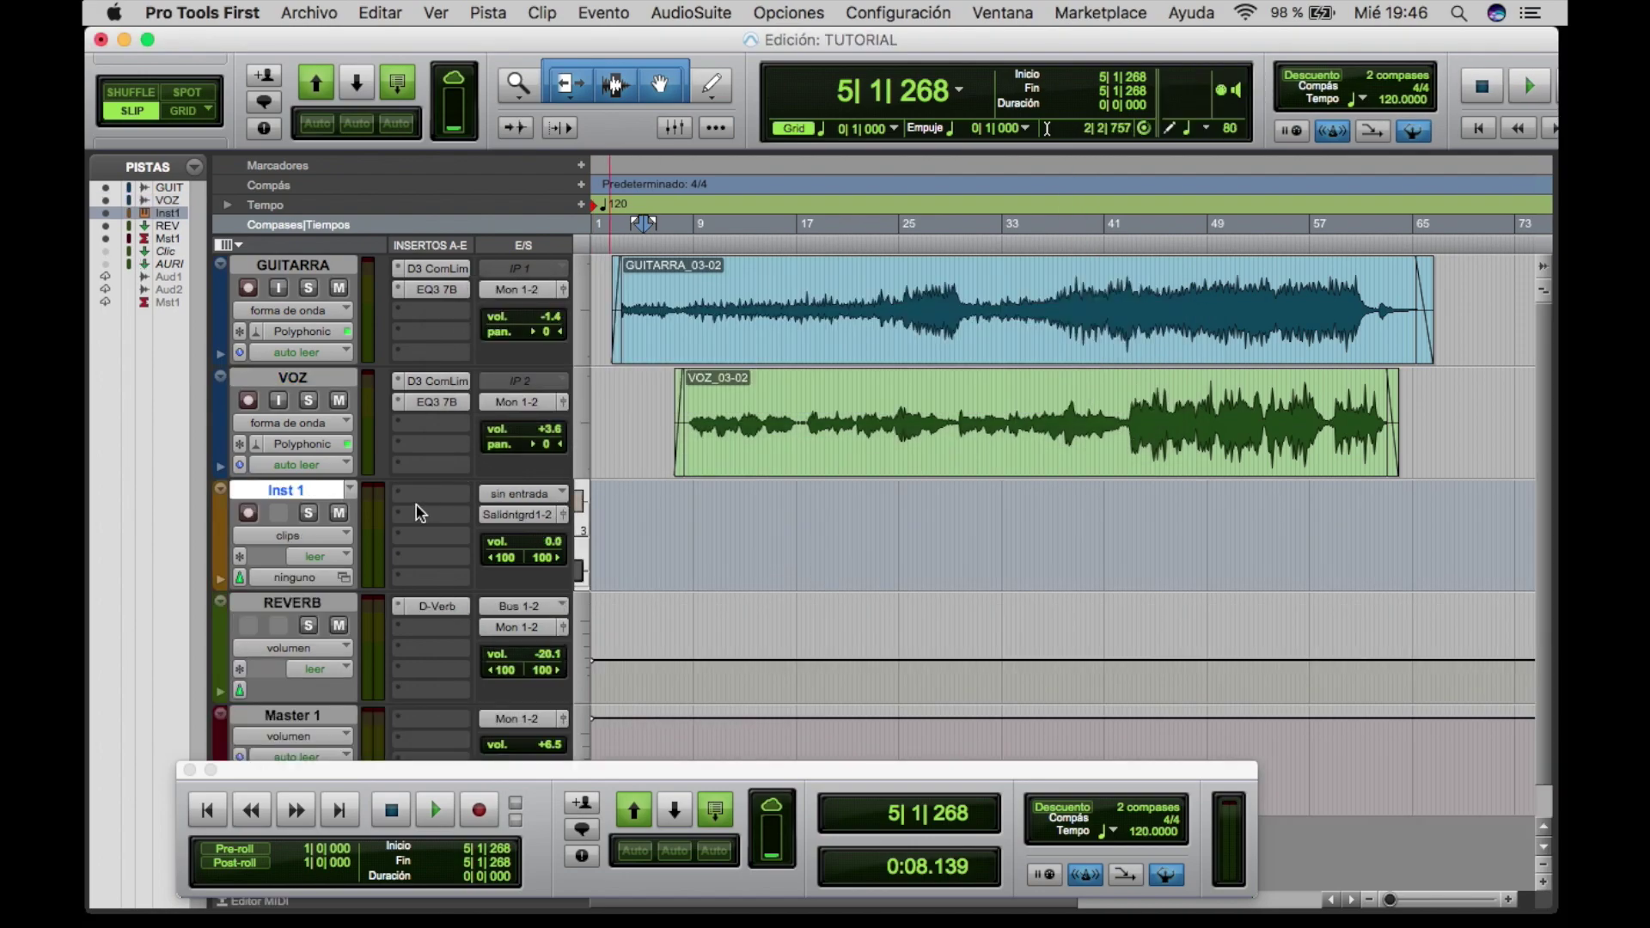
Step: Insert the multichannel instrument plug-in Xpand!2 (estéreo) in the first insert slot of the Inst 1 track
scroll(420, 513, down, 2)
click(434, 458)
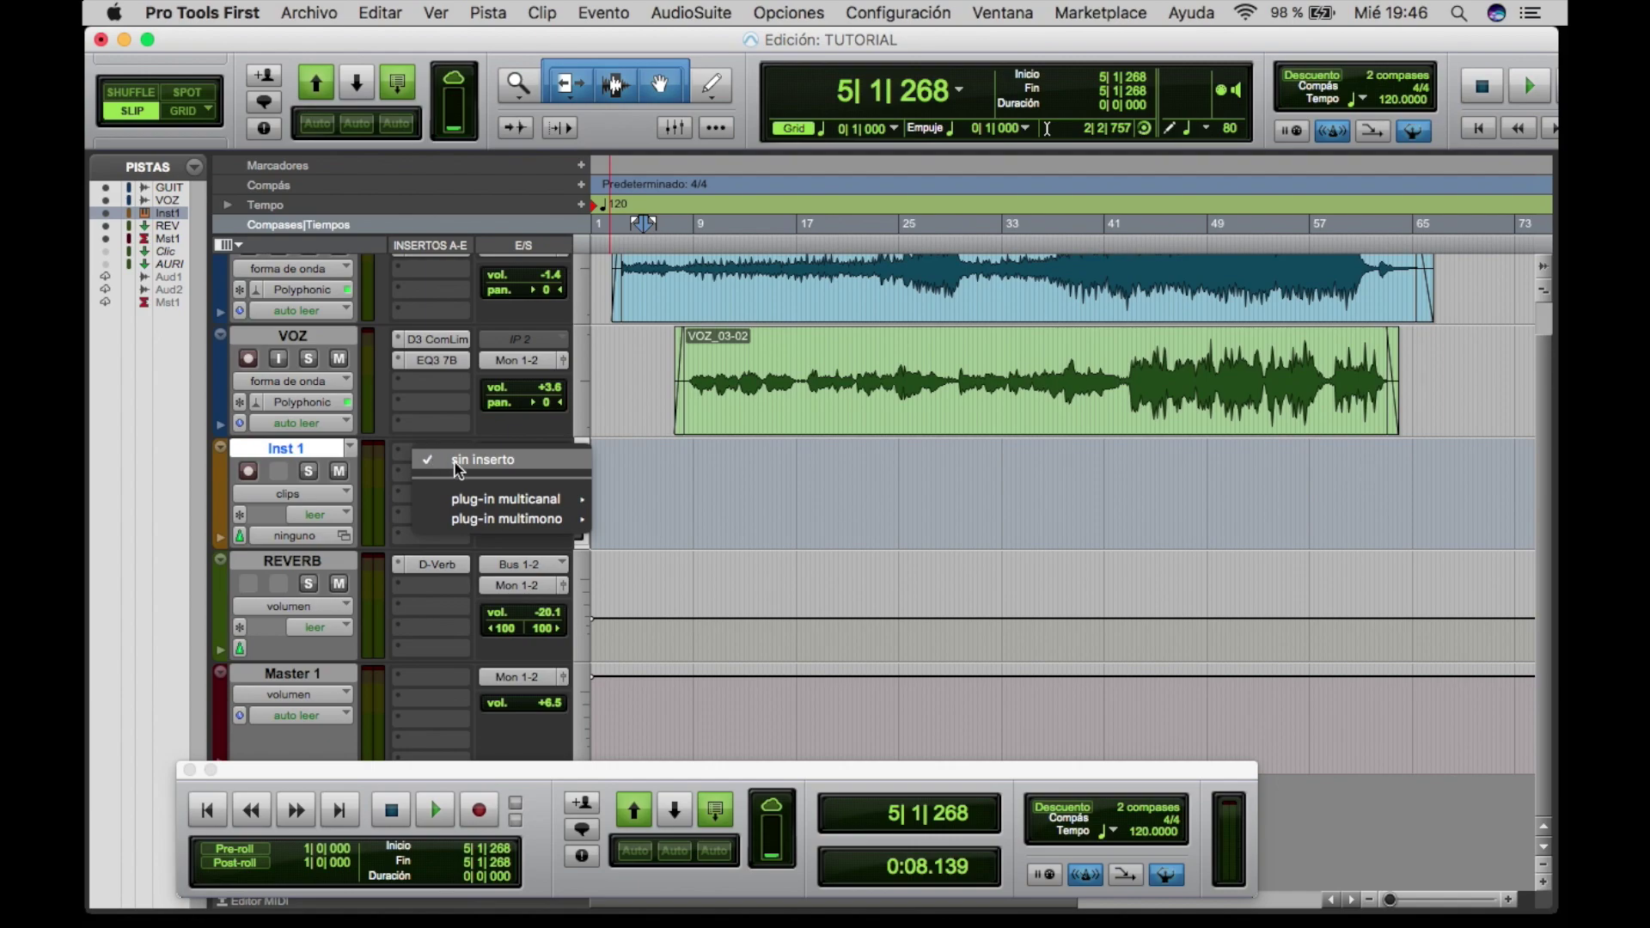
mouse_move(495, 502)
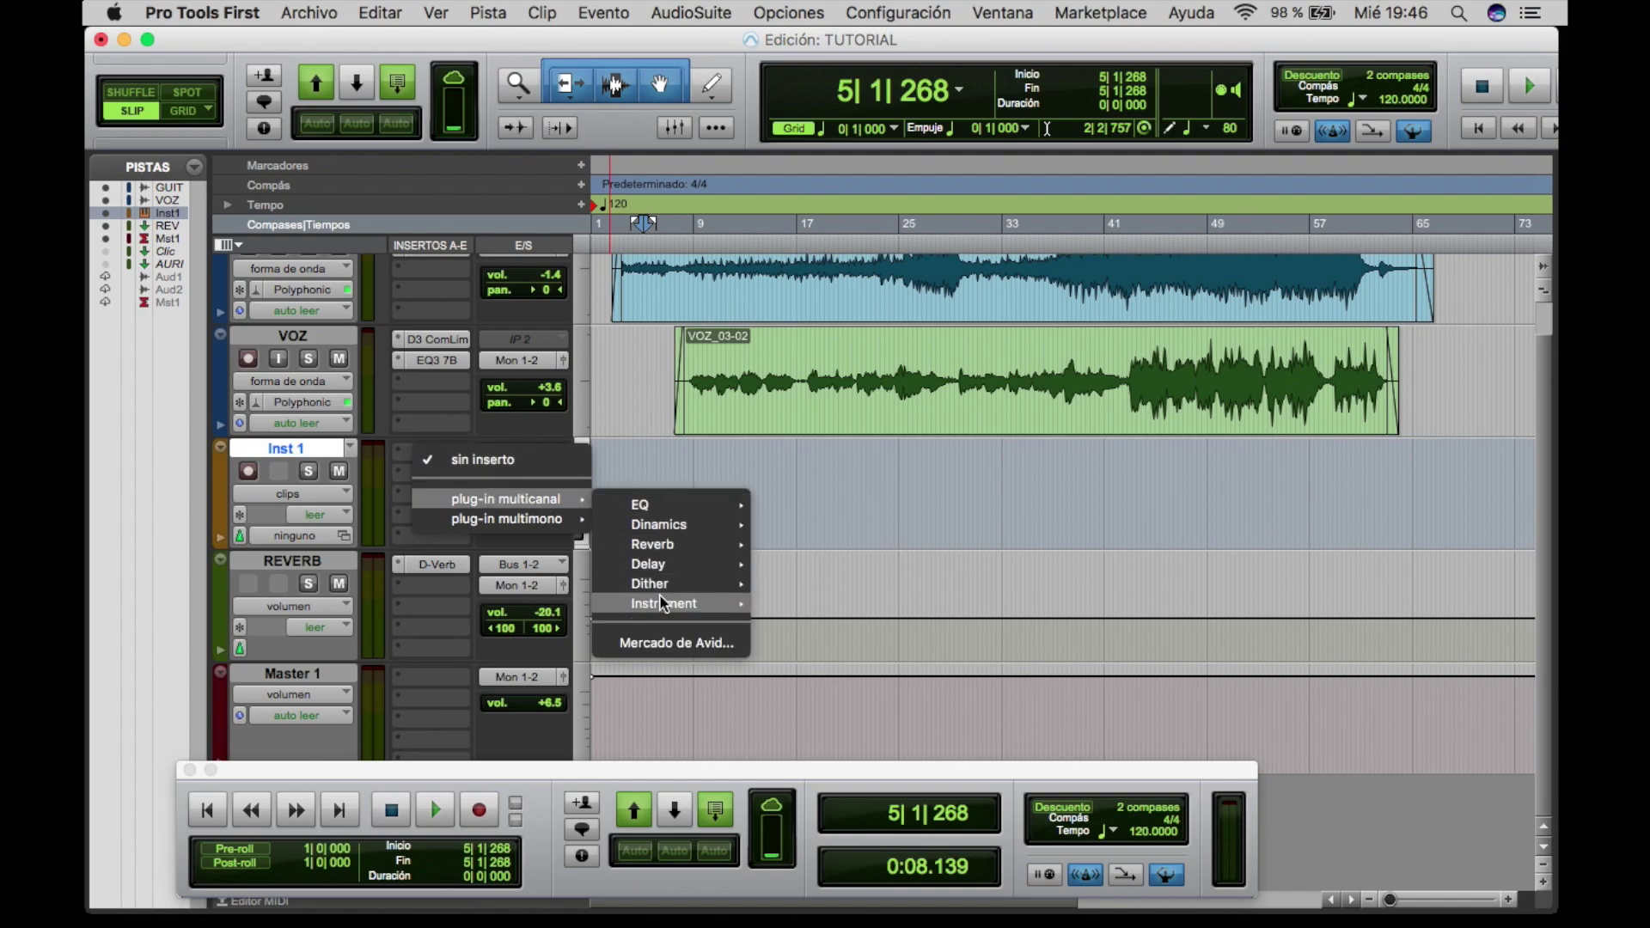
mouse_move(658, 595)
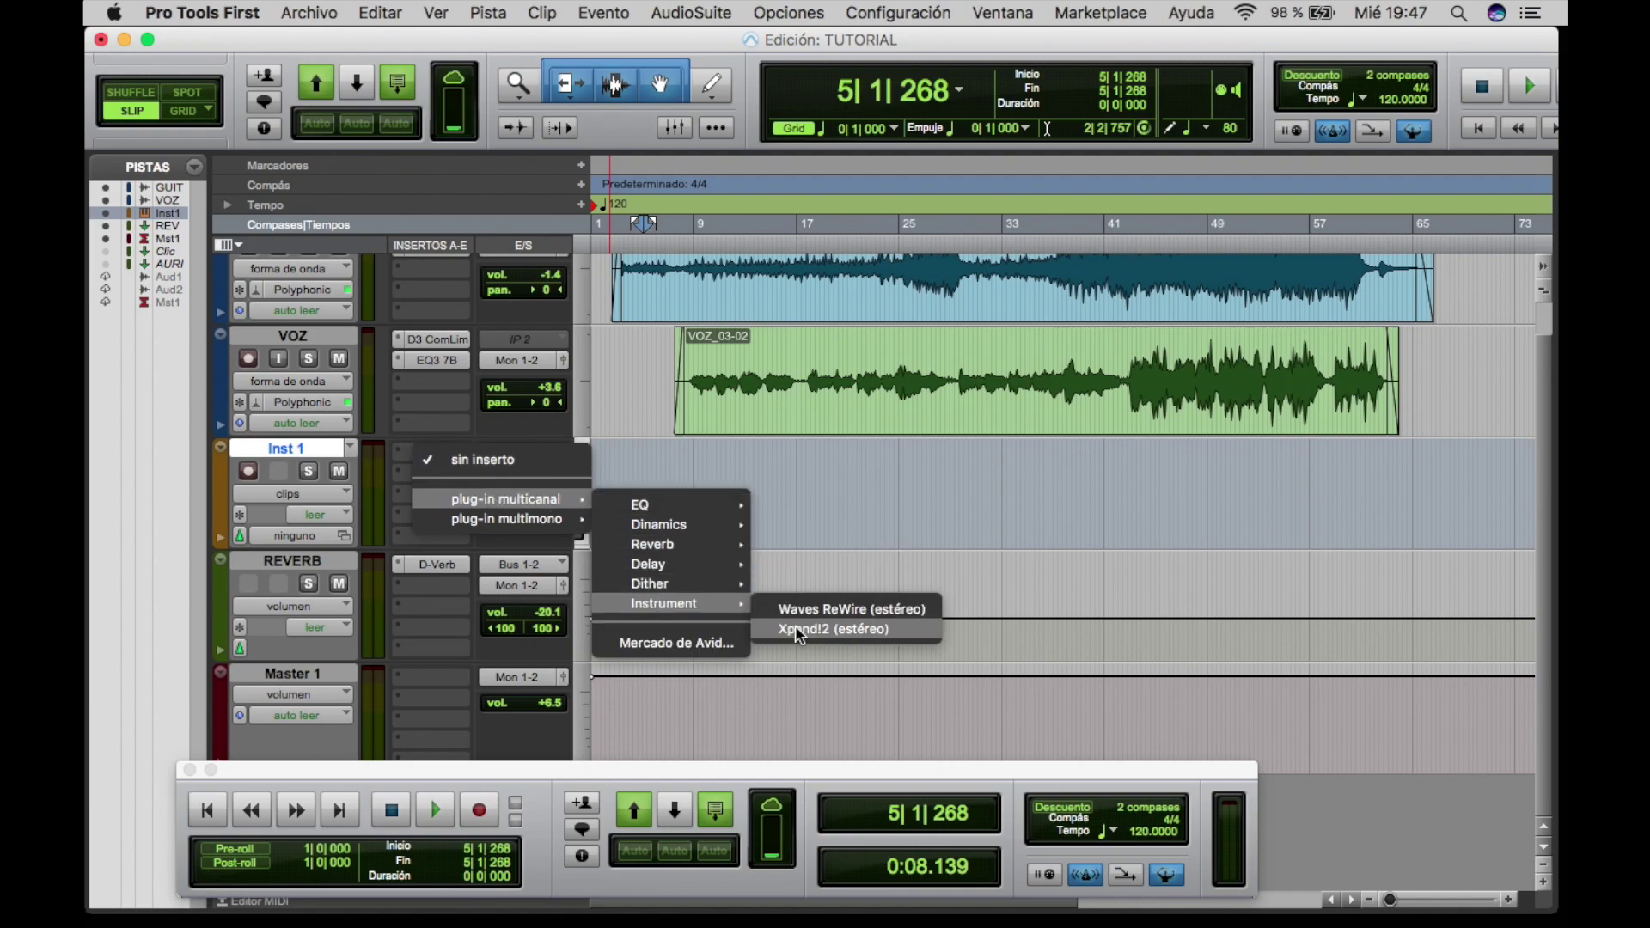
click(796, 627)
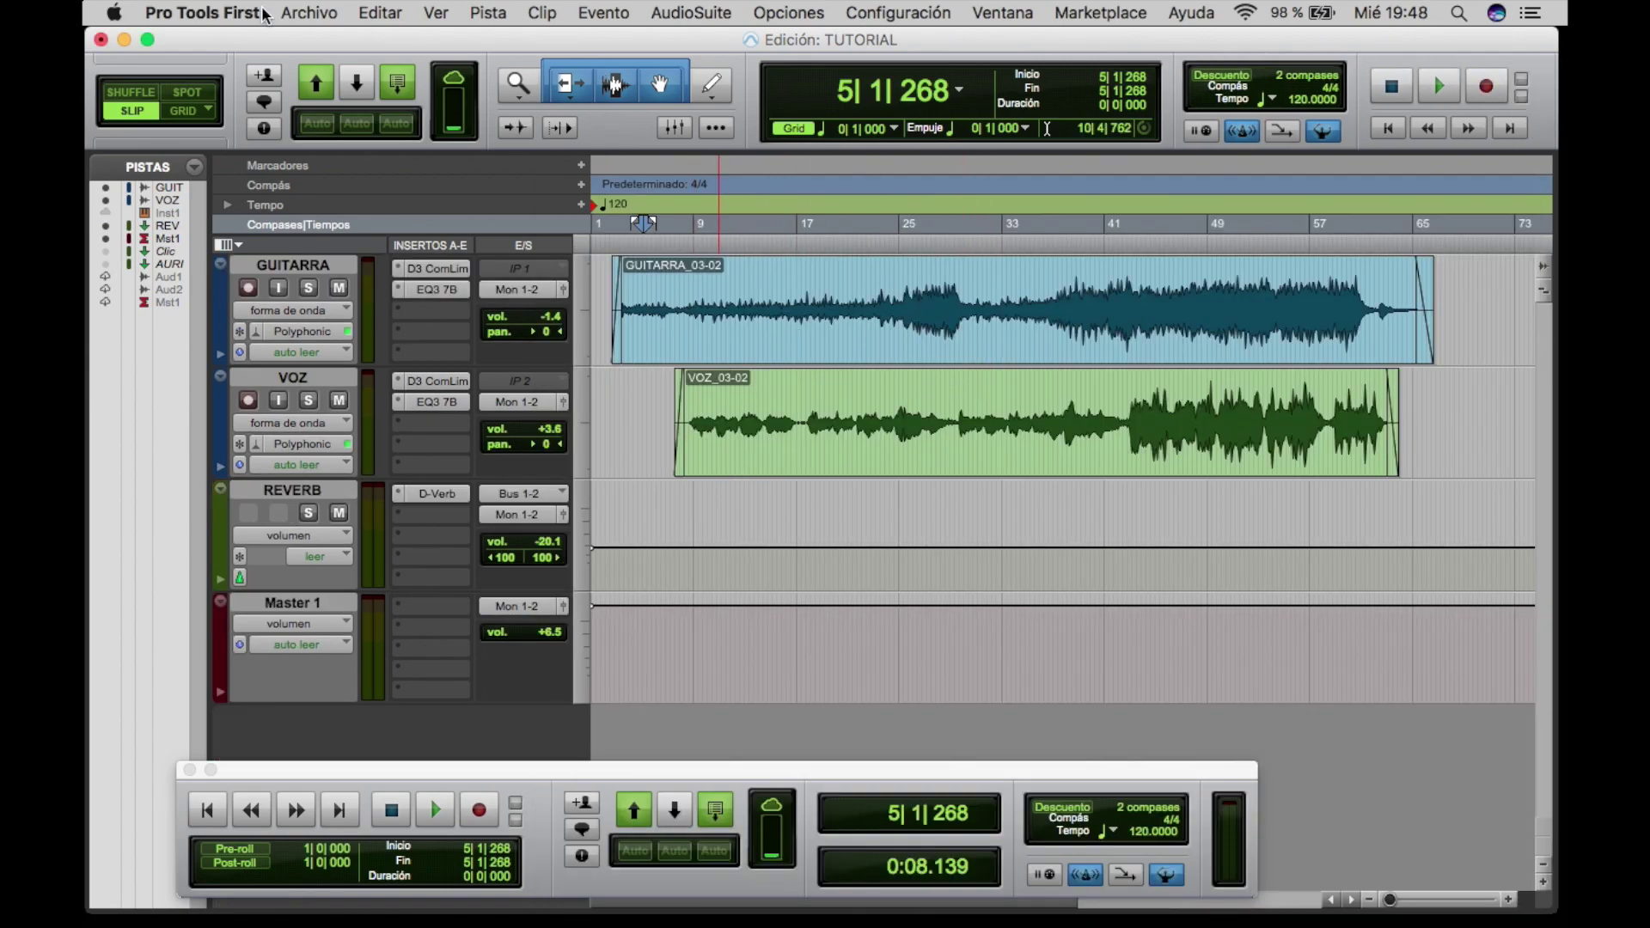
Step: Export the audio mix as a WAV file in Intercalado format, named TUTORIAL PRO TOOLS FIRST
click(309, 13)
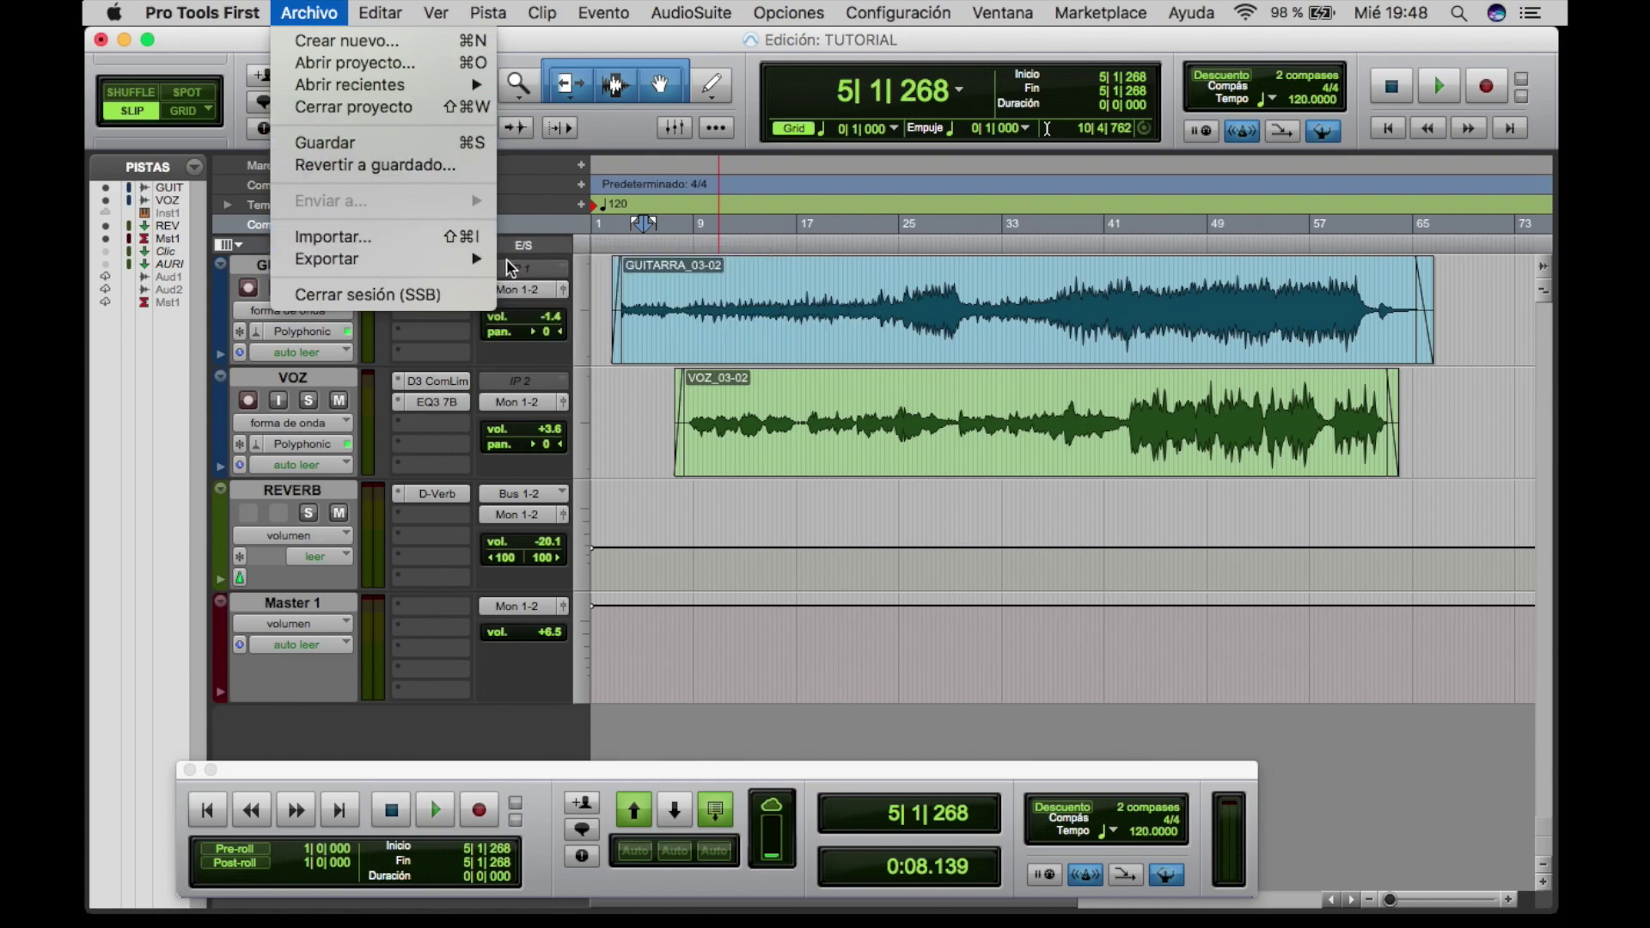
mouse_move(481, 258)
click(550, 259)
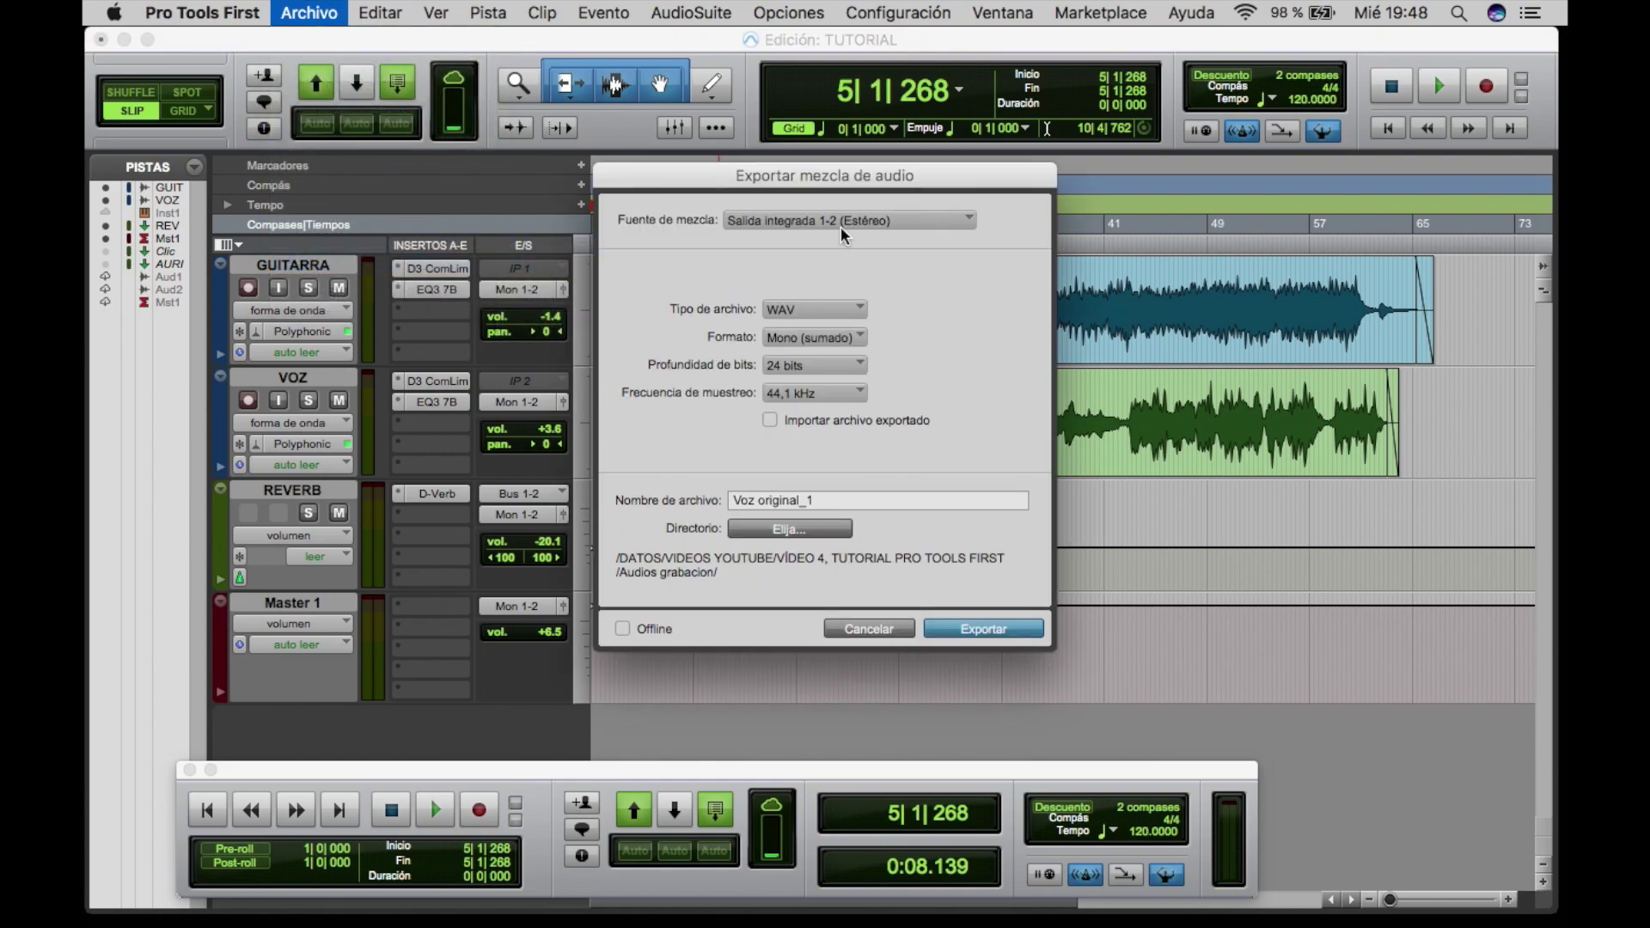
click(849, 311)
click(849, 311)
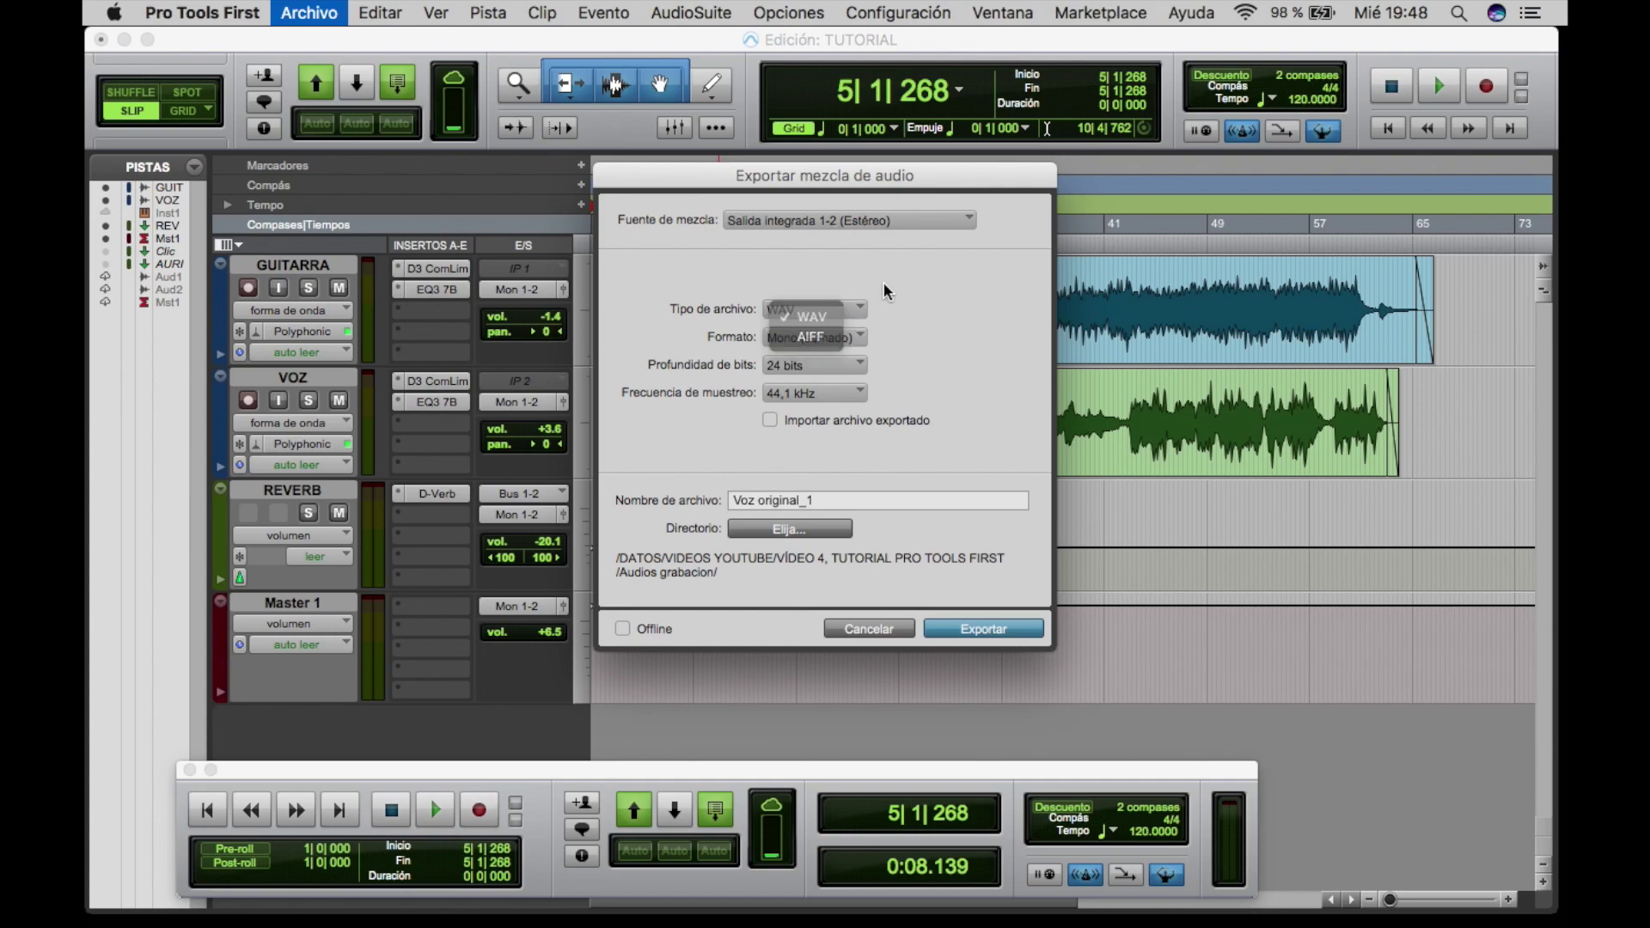
click(844, 335)
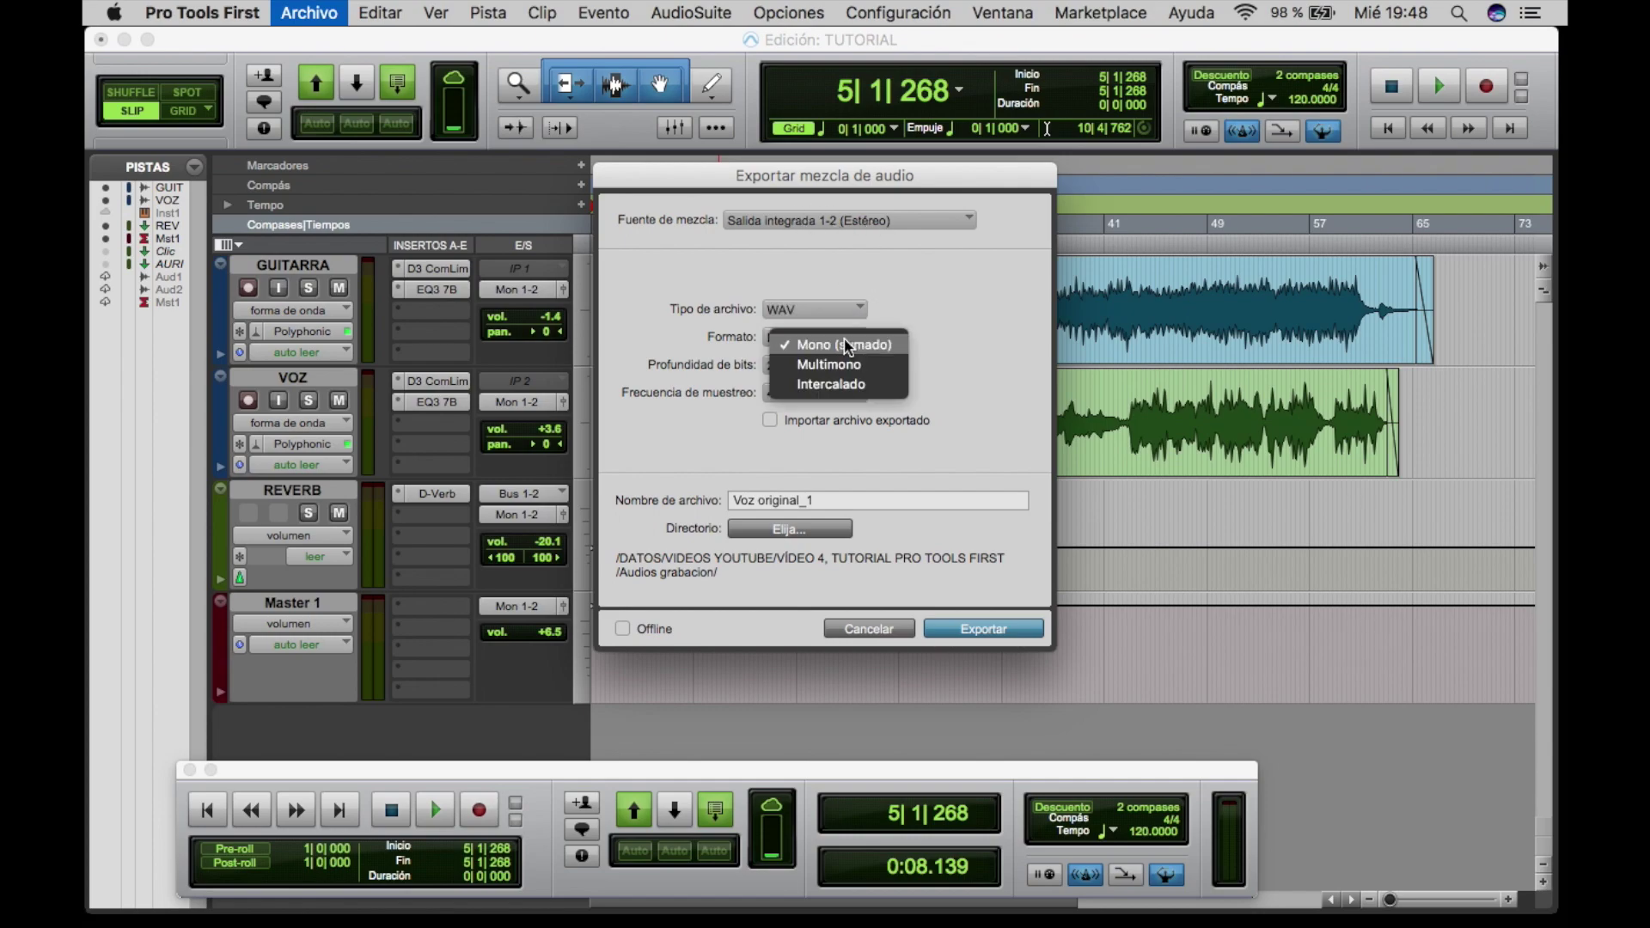
click(854, 386)
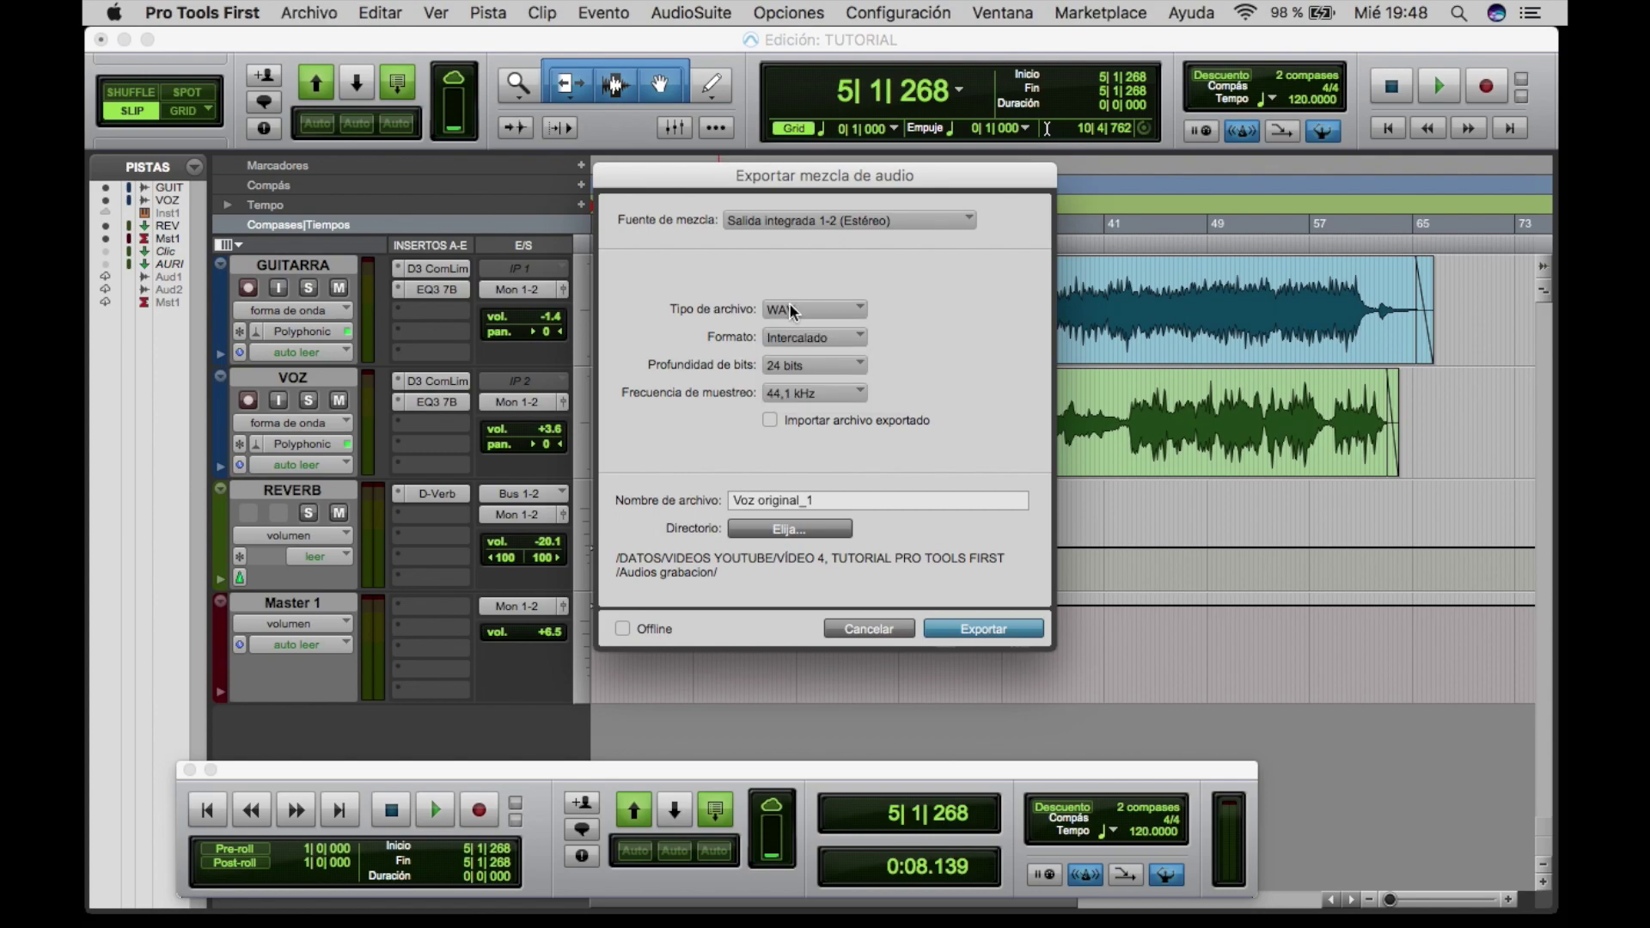
click(797, 335)
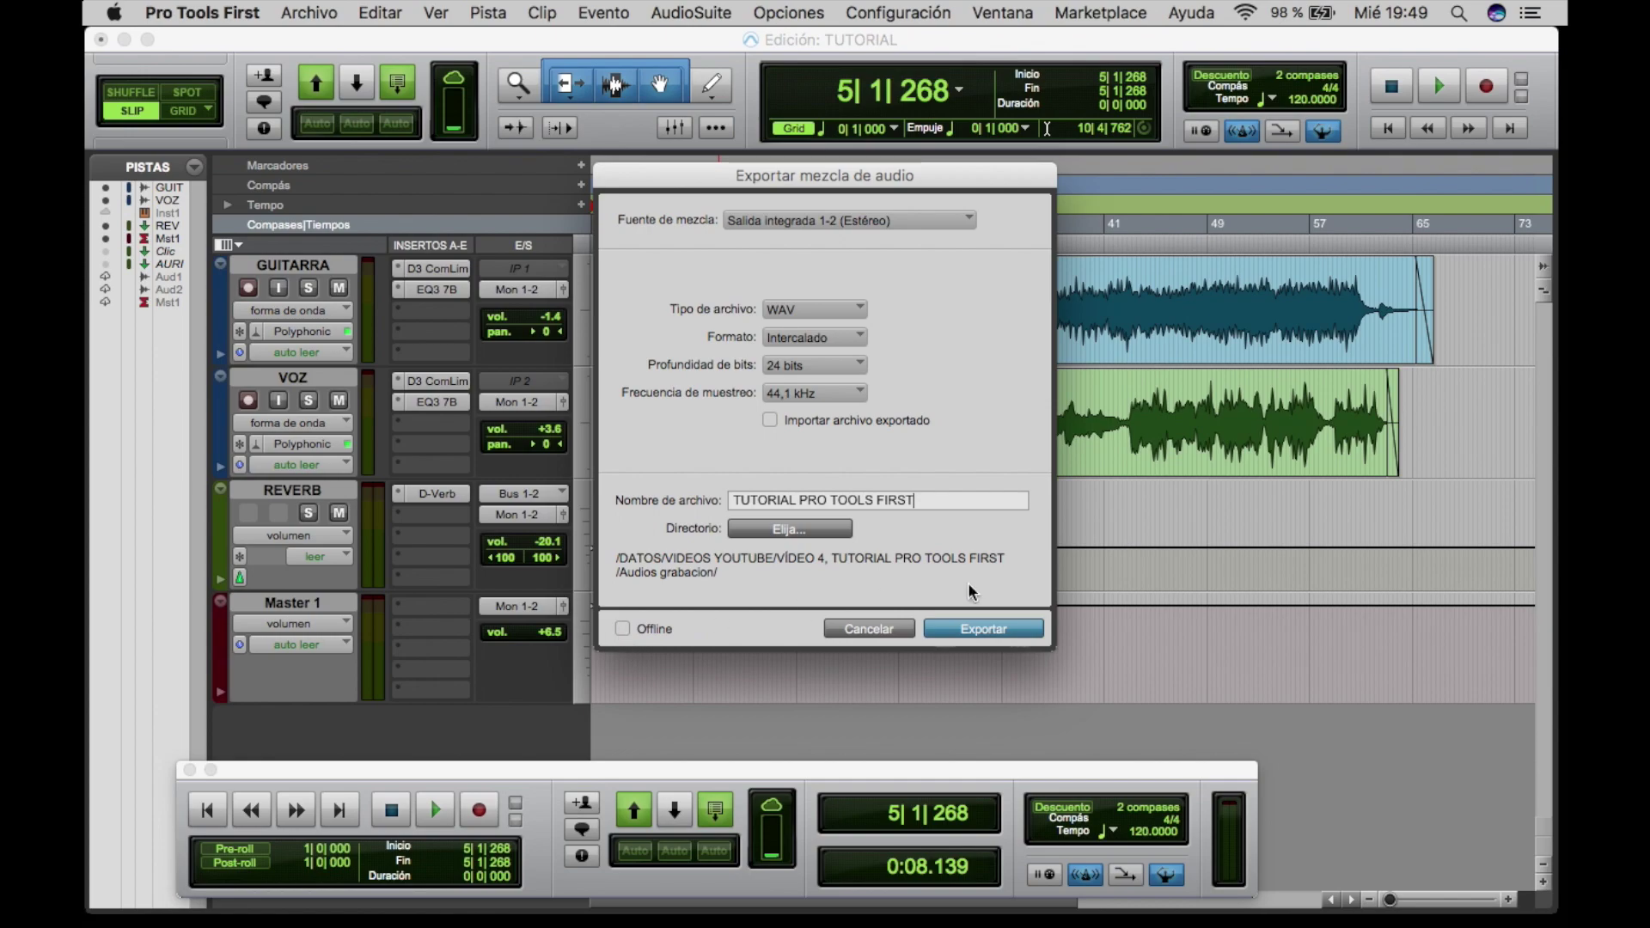
click(1003, 632)
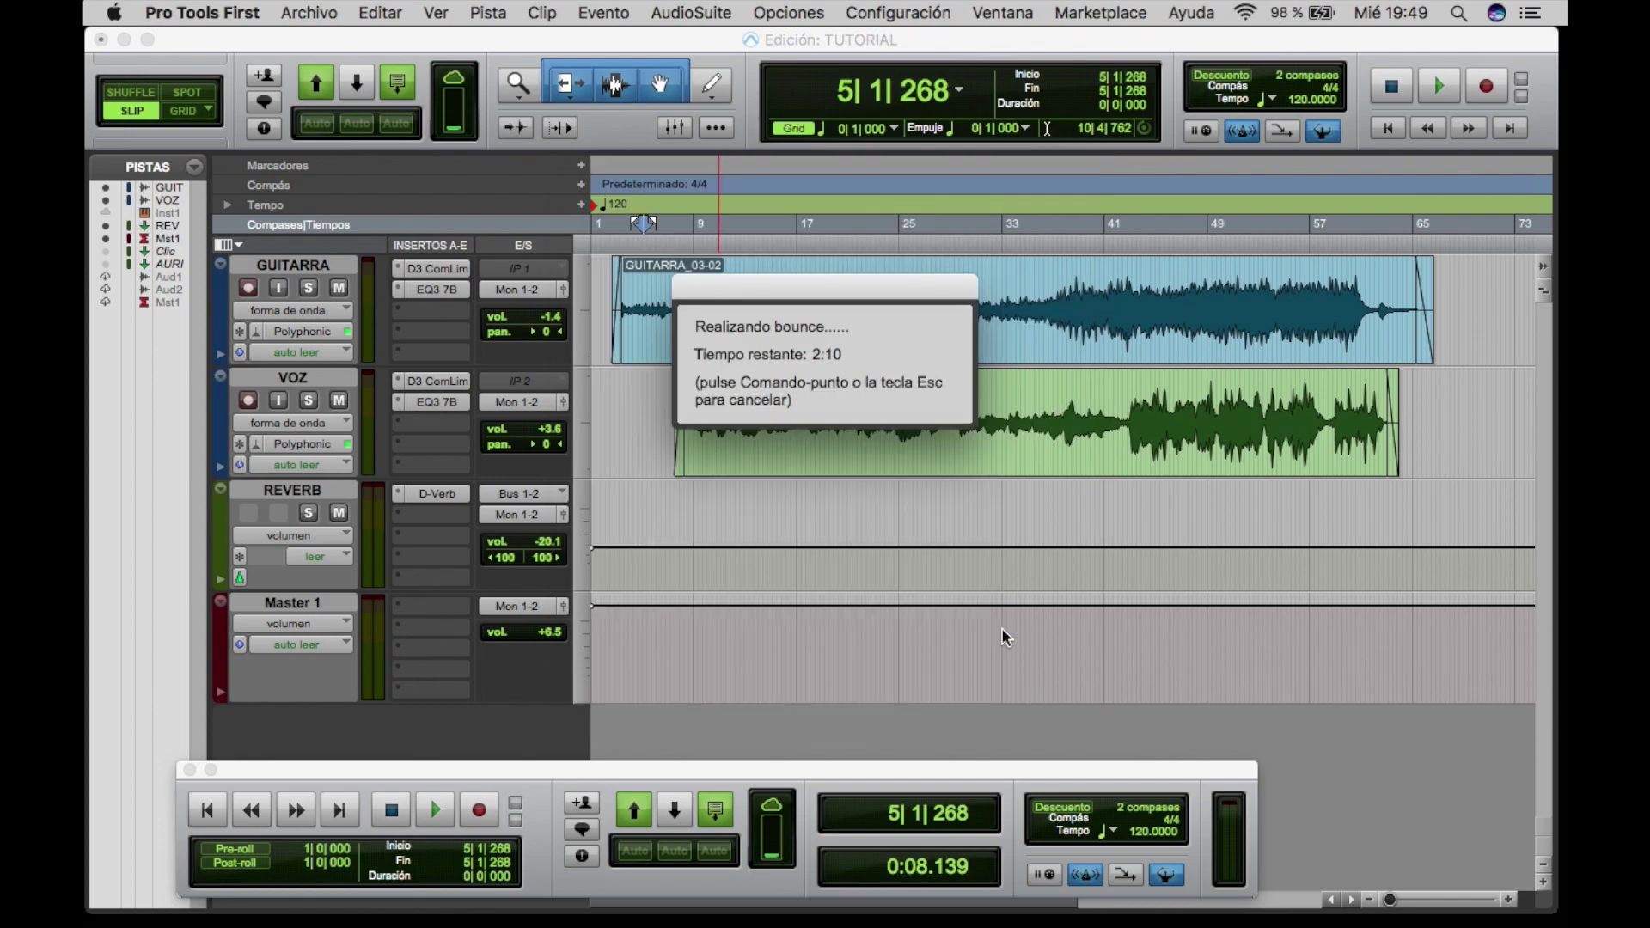